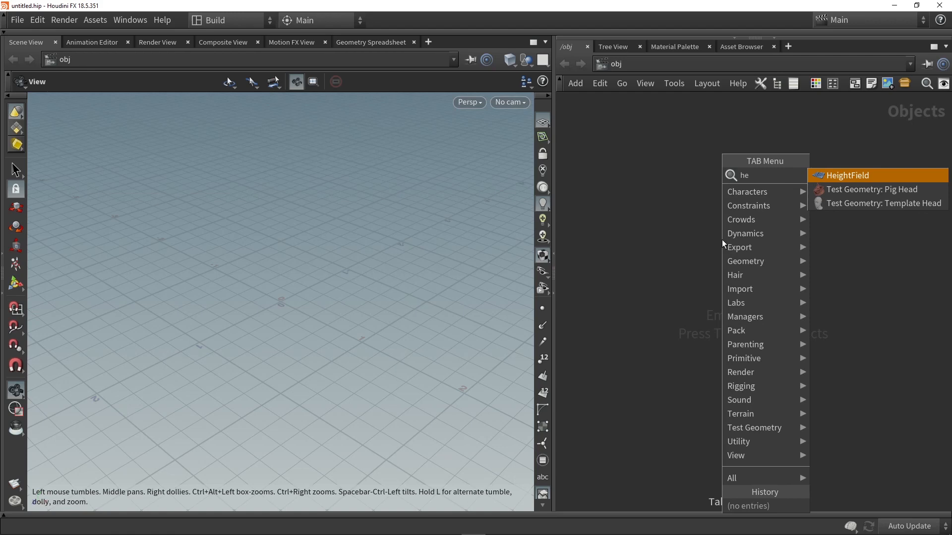
- Create a HeightField terrain, frame it in the viewport, and show its node parameters with more room
left_click(721, 239)
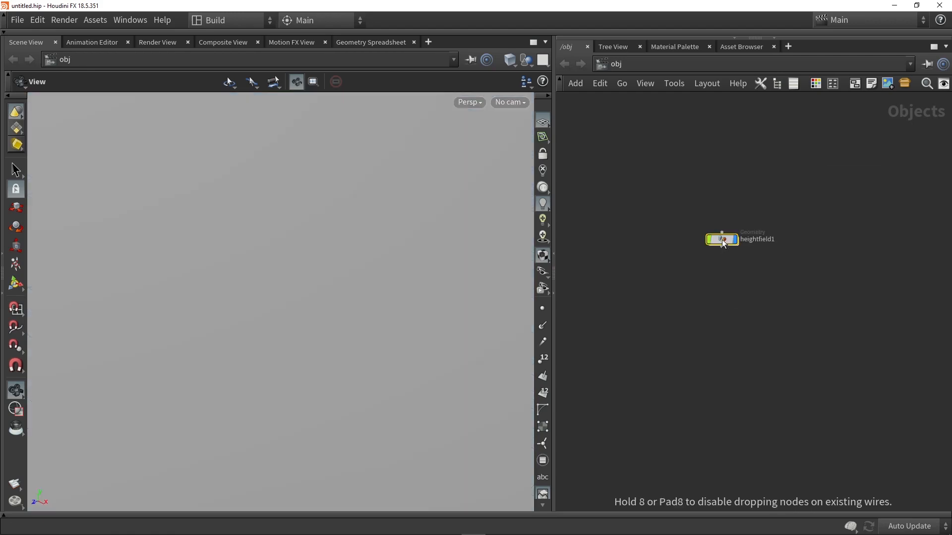
key("g")
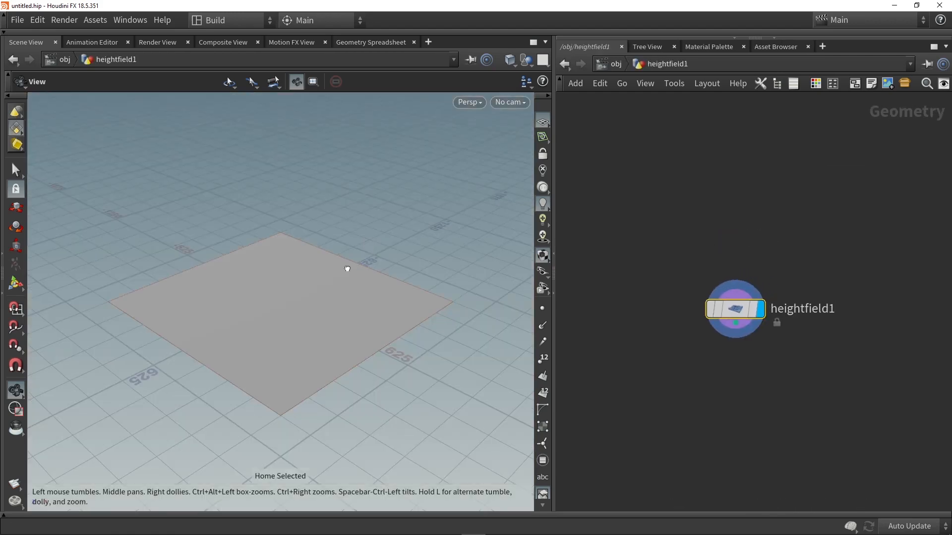
scroll(347, 268, "up", 5)
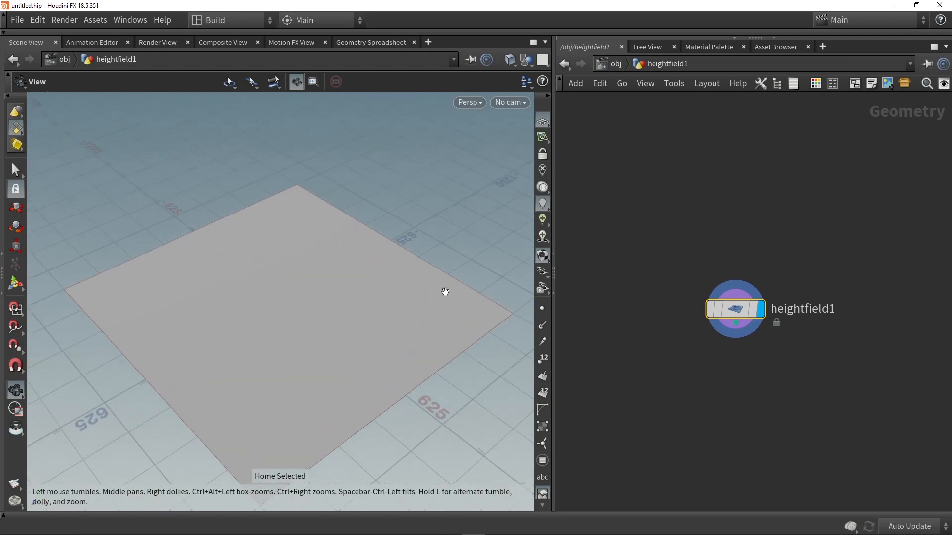
key("p")
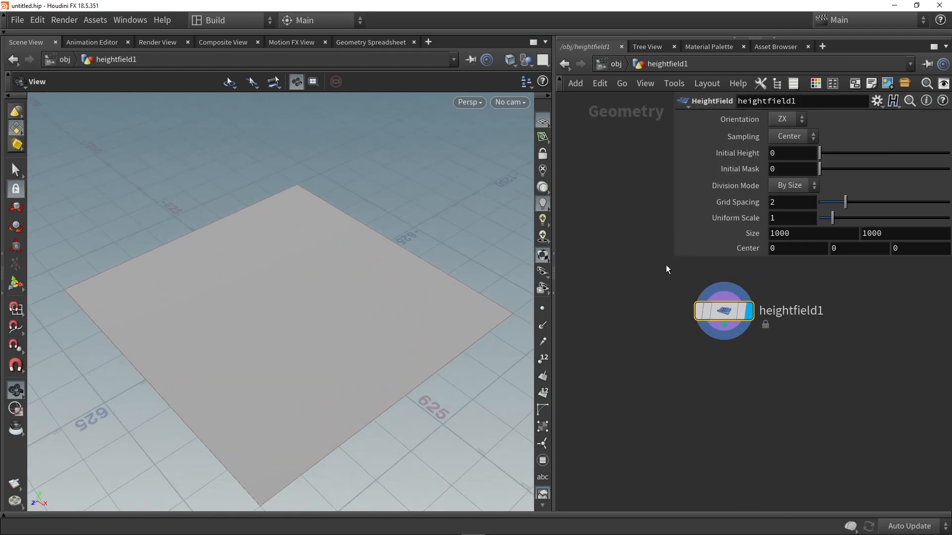
left_click_drag(671, 258, 603, 265)
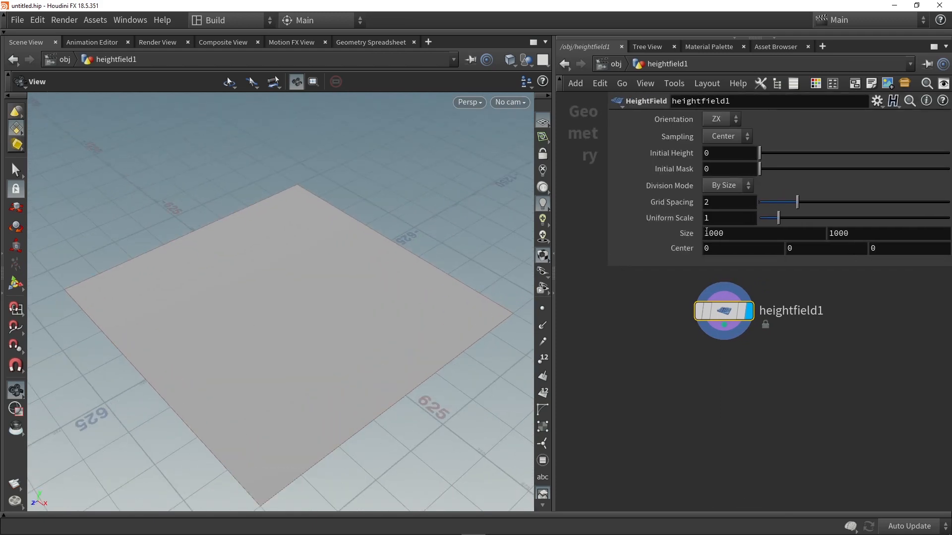
- Review the height field's grid spacing and size parameters
left_click(709, 203)
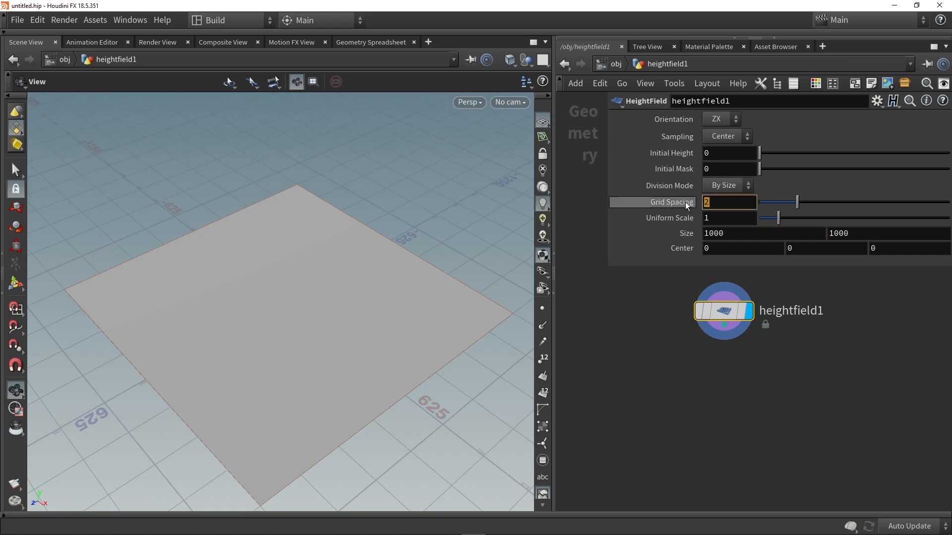
left_click(725, 201)
left_click(643, 342)
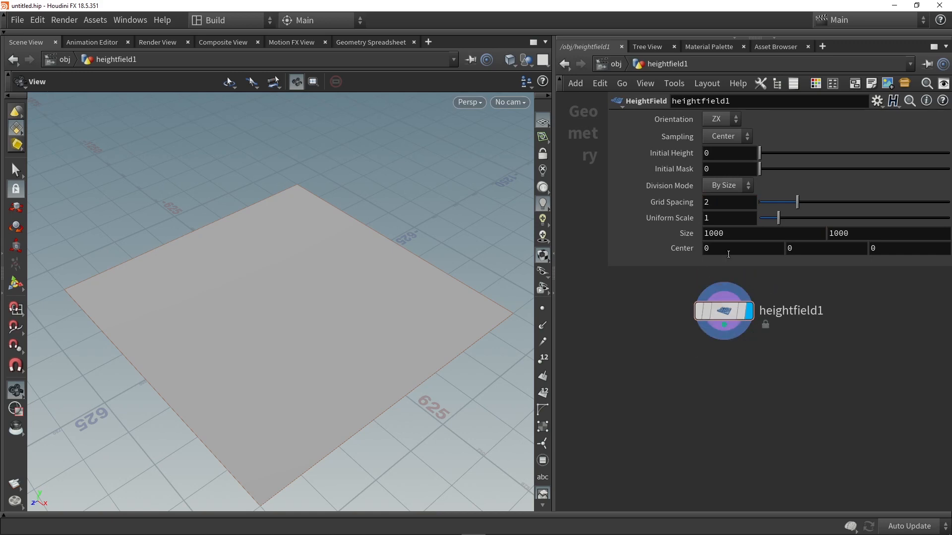
left_click(734, 234)
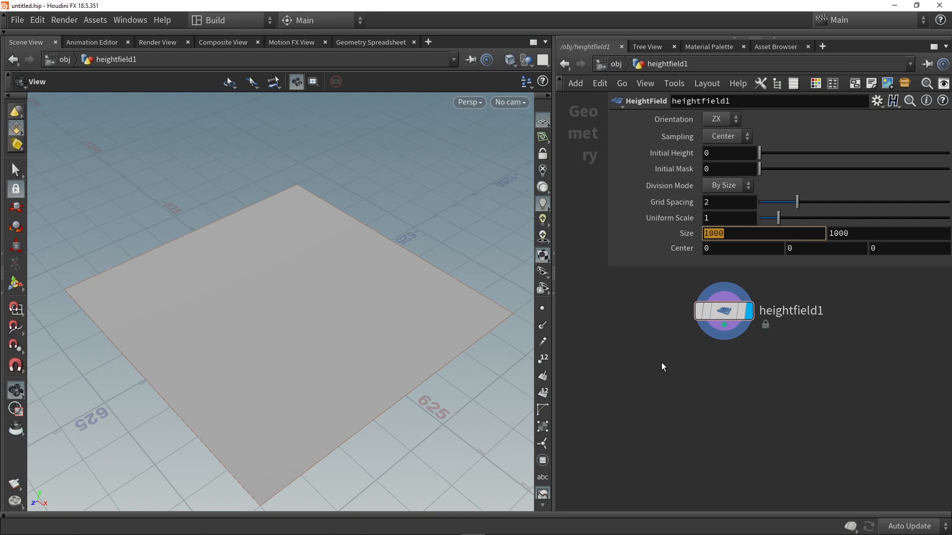
left_click(700, 384)
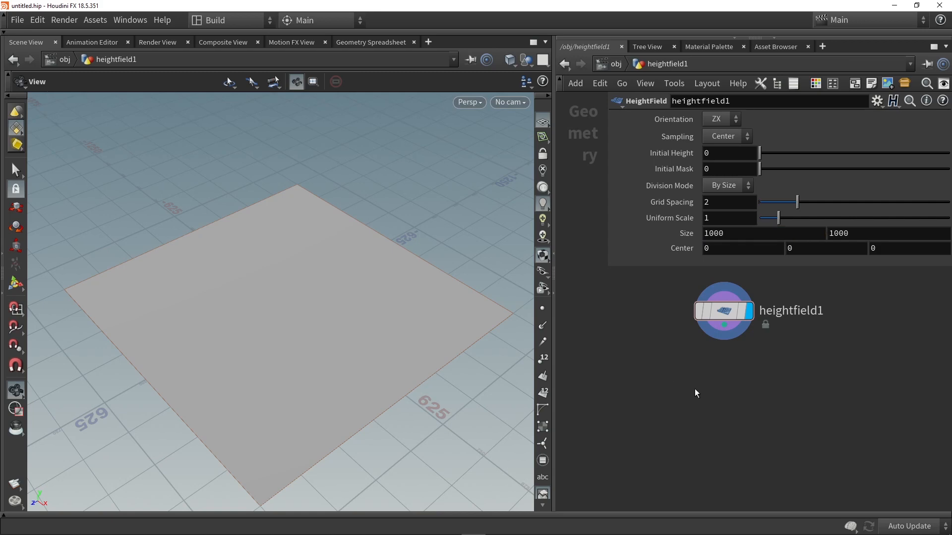
- Add a HeightField Pattern node fed by the height field and display its result
key("Tab")
type("patt")
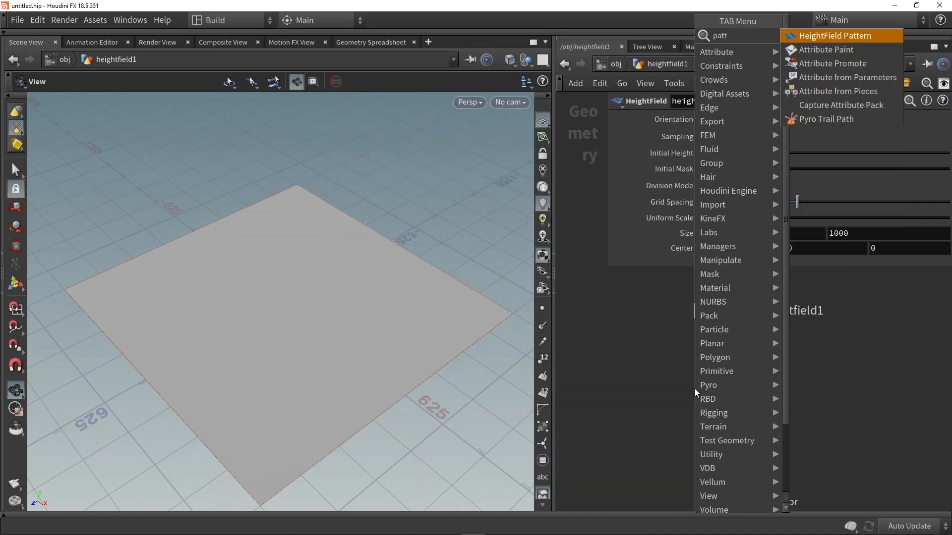
left_click(813, 36)
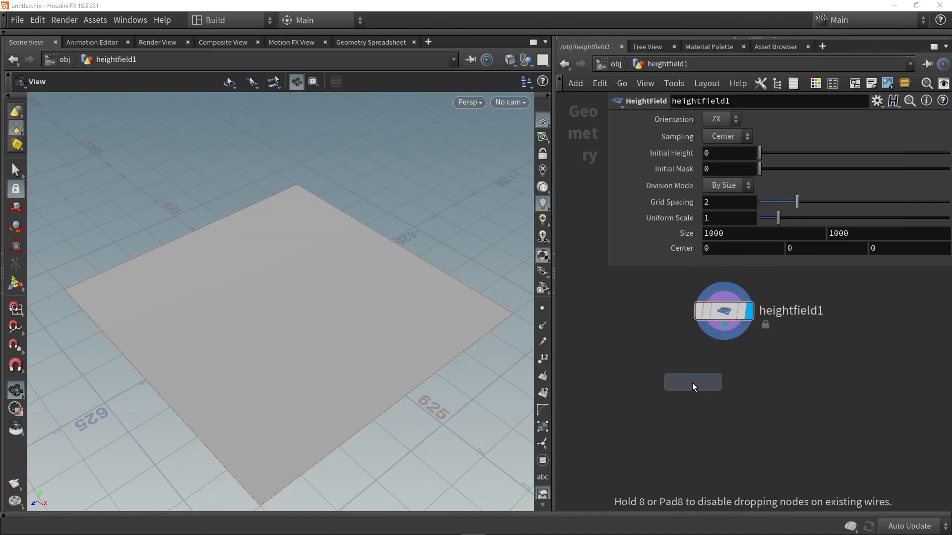
left_click(683, 400)
left_click_drag(724, 324, 725, 380)
mouse_move(705, 406)
- Change the height field pattern type to Ramp
left_click_drag(346, 267, 276, 293)
right_click_drag(276, 293, 228, 306)
left_click_drag(227, 305, 243, 312)
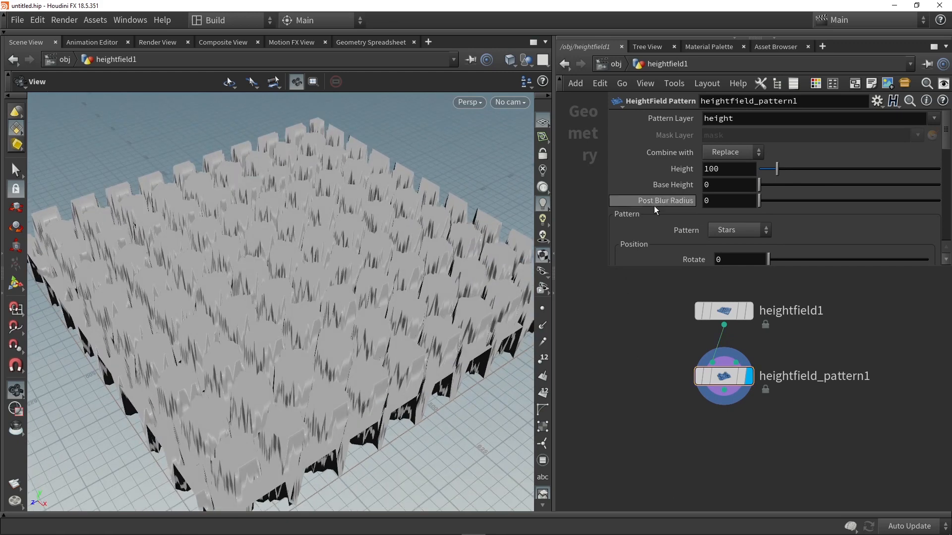
left_click(725, 231)
left_click(727, 243)
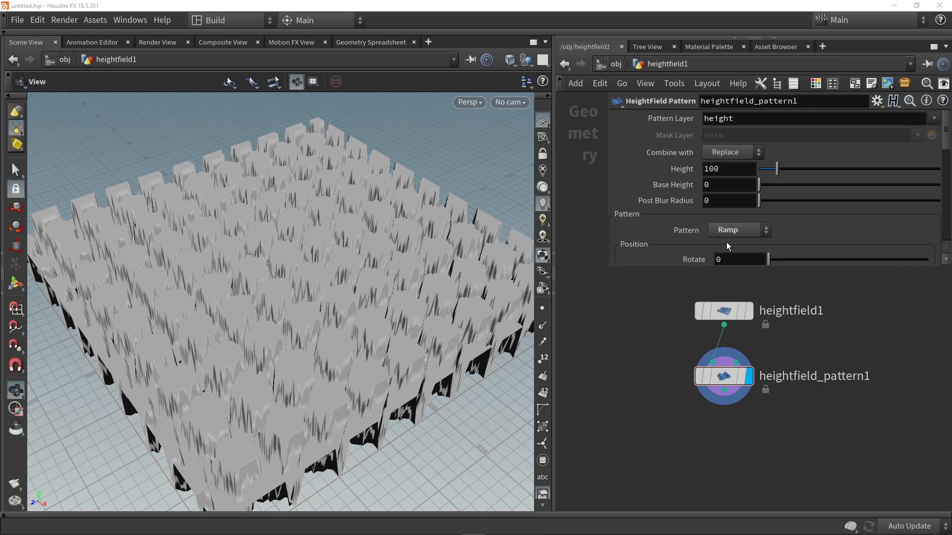
- Reshape the ramp remapping into a peak, with its full-height point near the centre and a zero-value point at the far end
left_click_drag(318, 233, 469, 261)
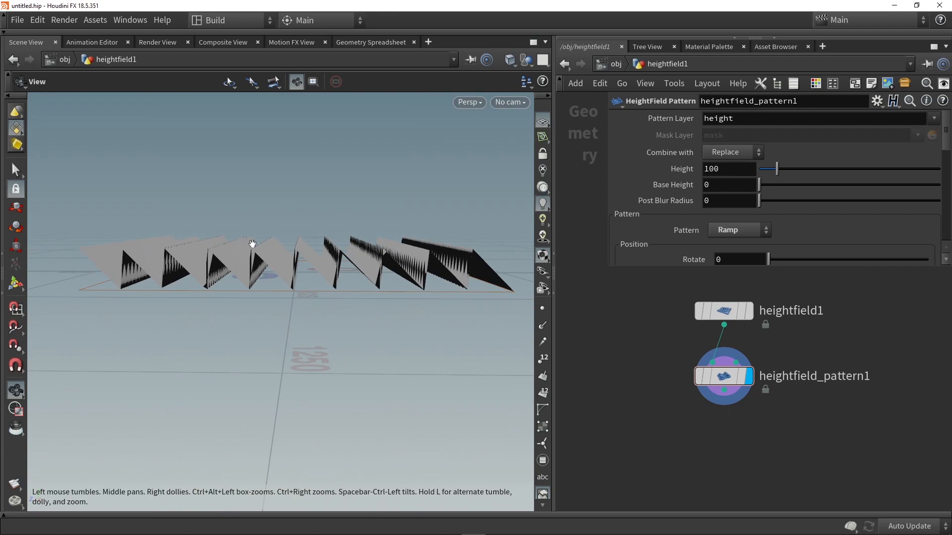
left_click_drag(608, 267, 560, 287)
scroll(637, 222, "down", 10)
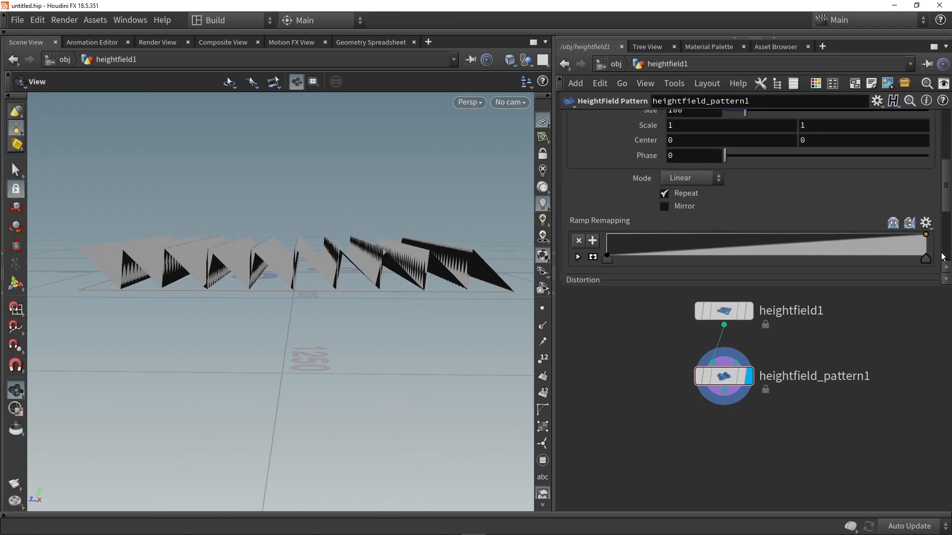
left_click_drag(926, 259, 746, 259)
left_click_drag(892, 237, 944, 261)
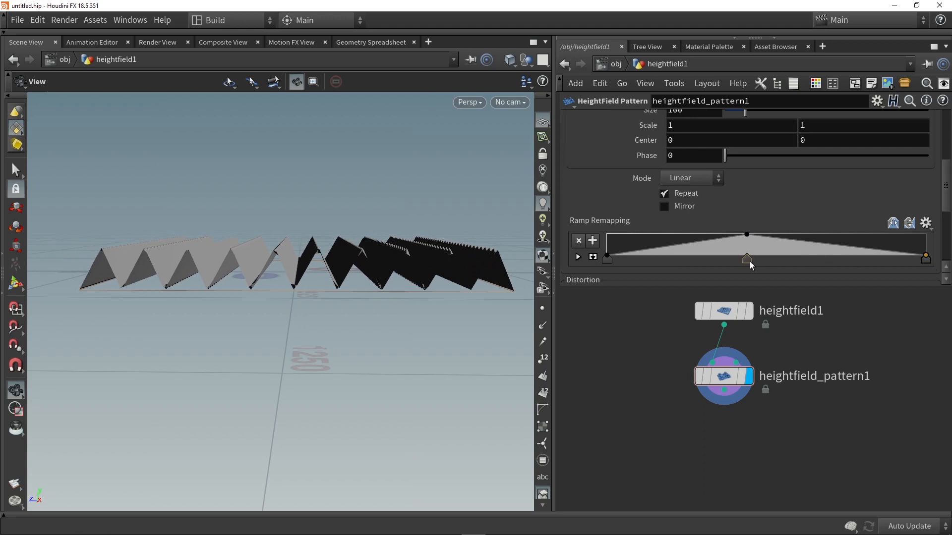
left_click_drag(748, 260, 761, 260)
- Add a lowered ramp point on each side of the central peak so both slopes curve inward
left_click(697, 248)
left_click(826, 243)
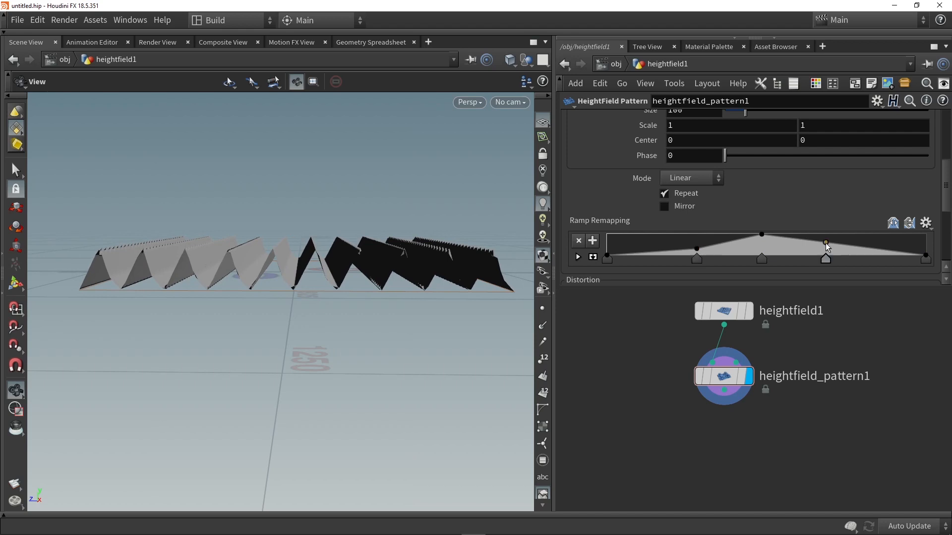
left_click_drag(826, 243, 827, 249)
- Select all five ramp remapping points and set their interpolation to B-Spline
left_click(926, 258)
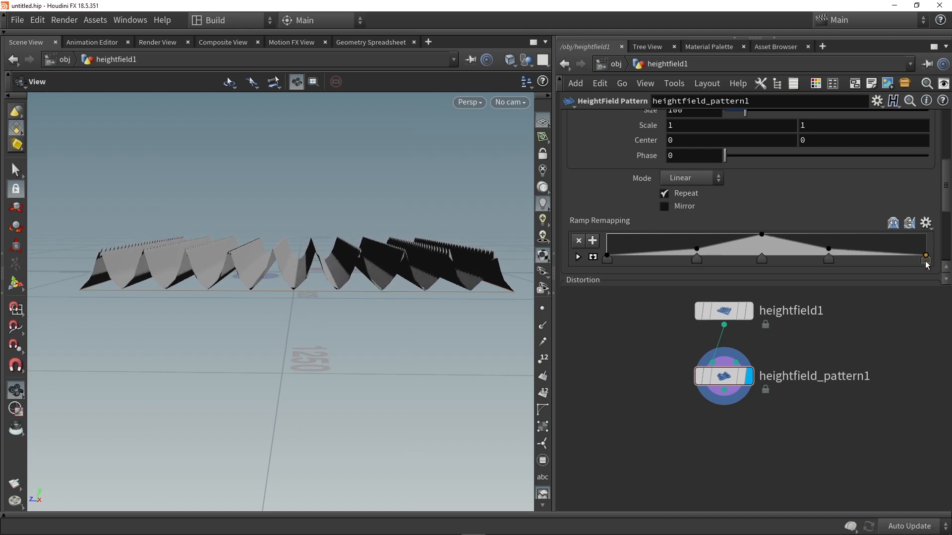
left_click(577, 258)
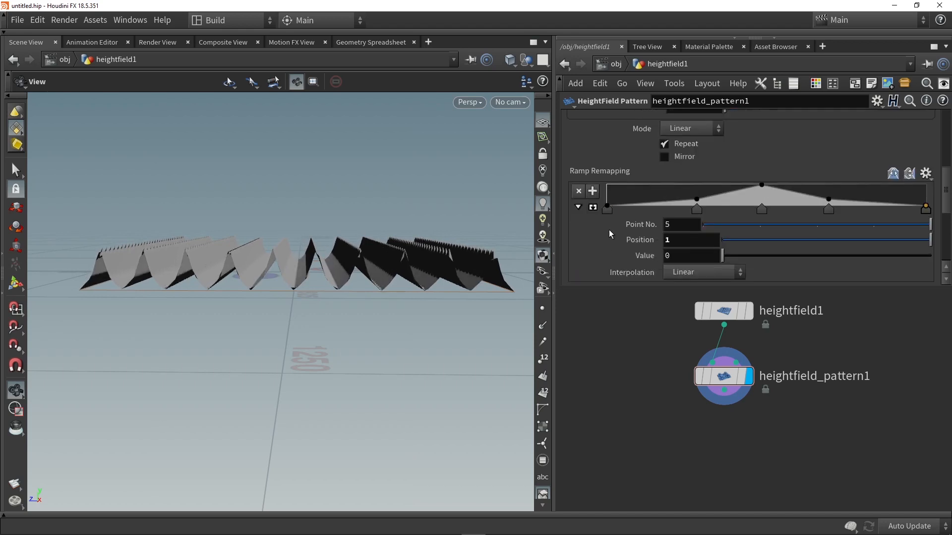
left_click(606, 209)
left_click(929, 213, "shift")
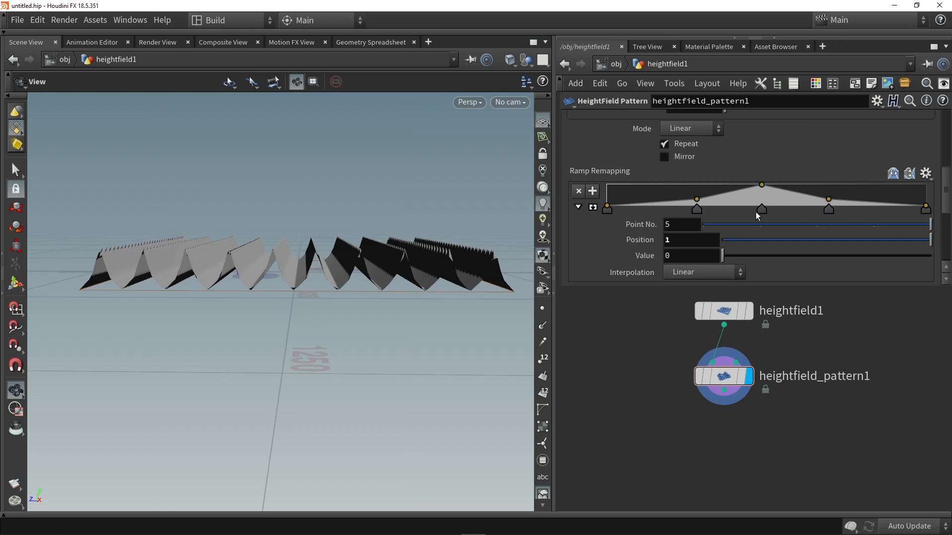
scroll(707, 251, "down", 1)
left_click(708, 254)
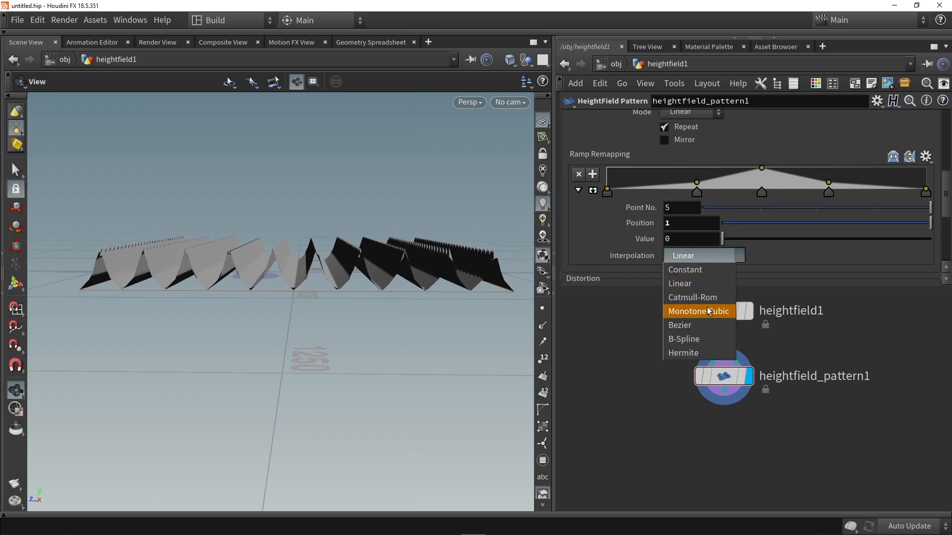
left_click(705, 338)
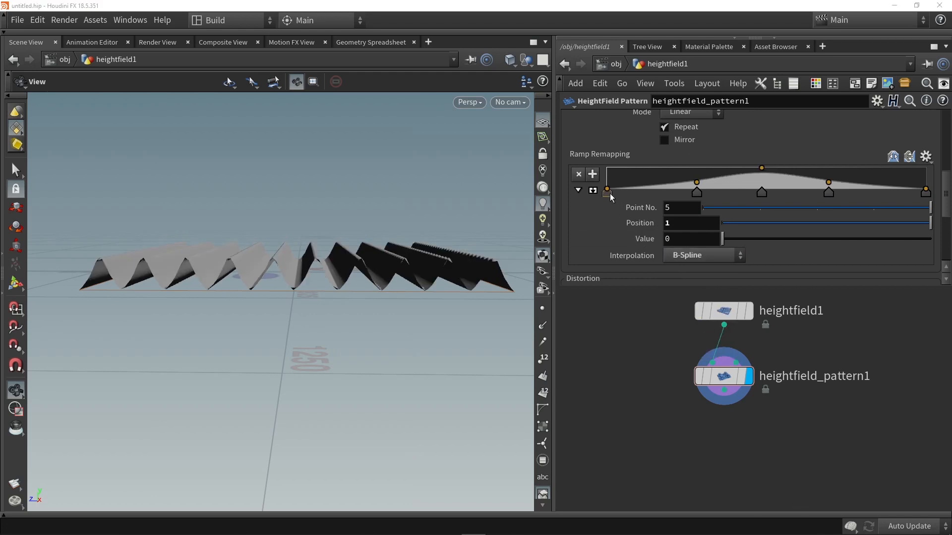
- Try Bezier interpolation on the ramp points and return them to B-Spline
left_click(708, 254)
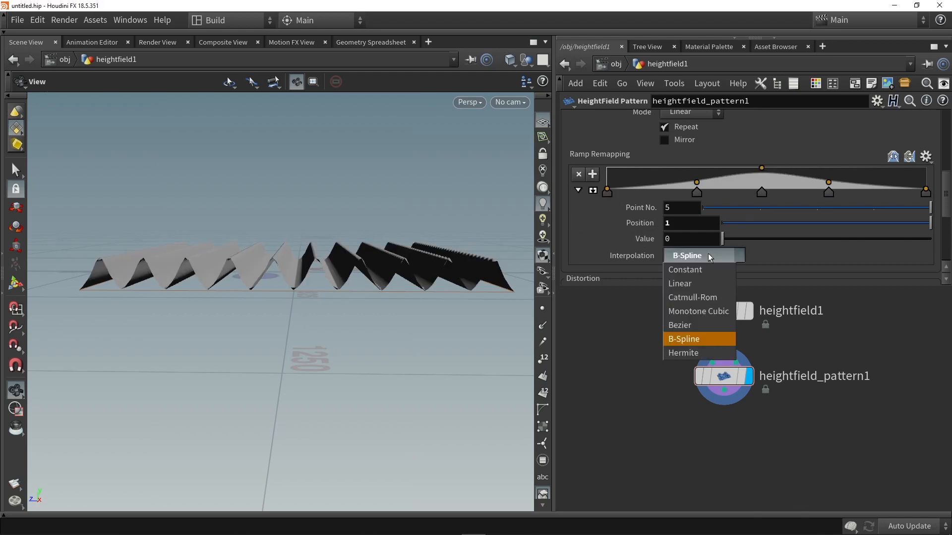
left_click(686, 325)
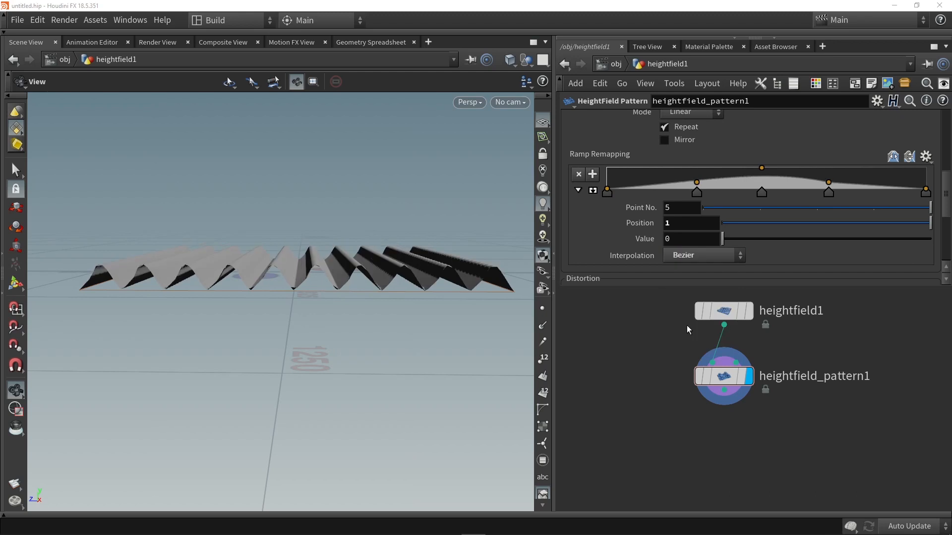
left_click(700, 256)
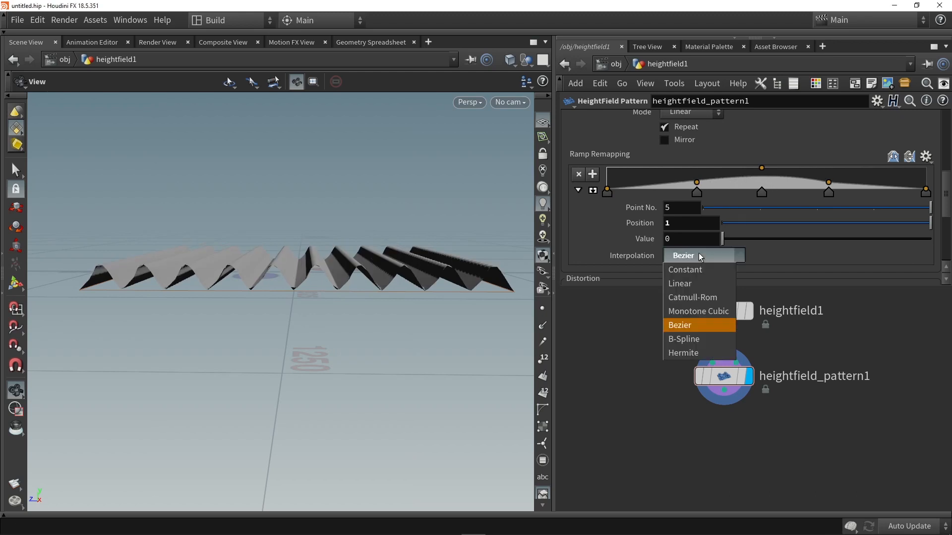
left_click(694, 338)
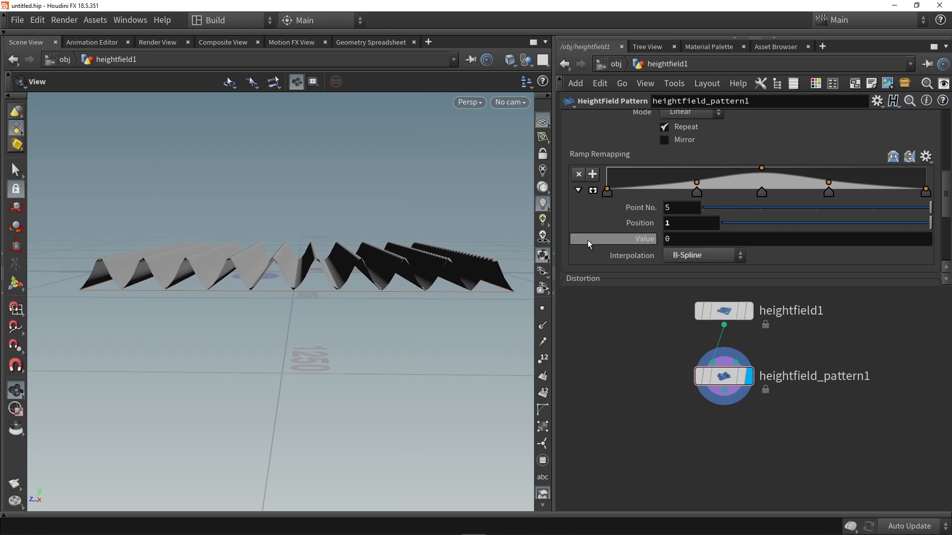
- Enable Distort Pattern for the ramp pattern and check the rippled ridges from above
scroll(594, 230, "down", 2)
scroll(605, 229, "down", 1)
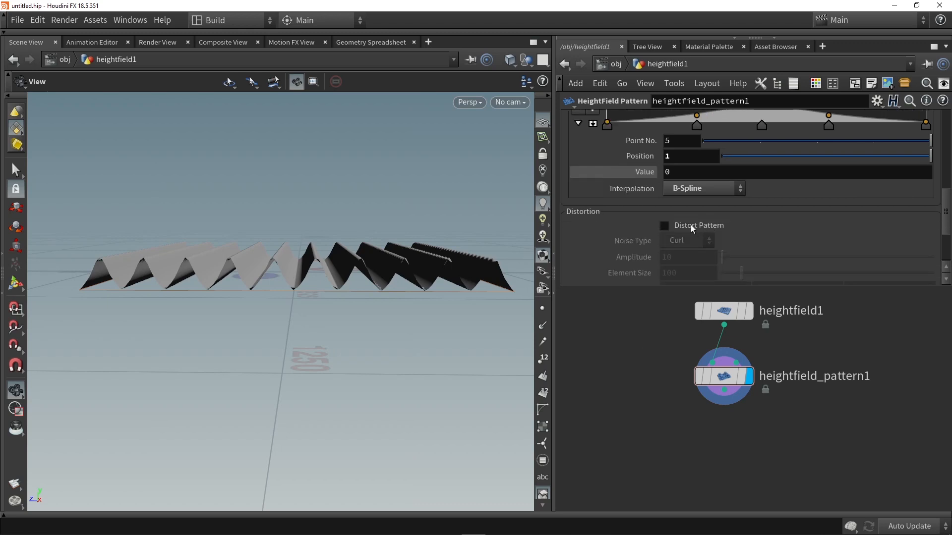
left_click_drag(431, 278, 426, 314)
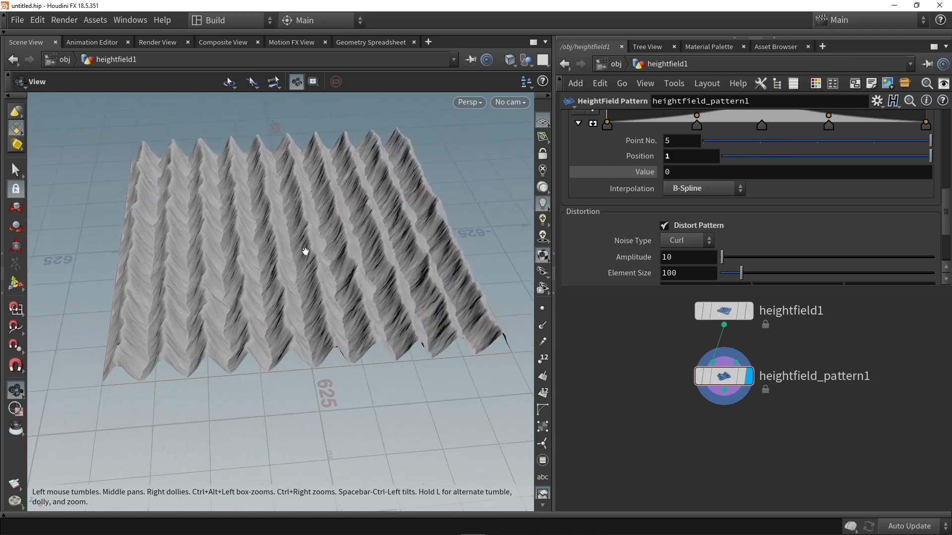
left_click_drag(324, 172, 328, 206)
- Set the distortion noise amplitude to 500
scroll(590, 242, "down", 2)
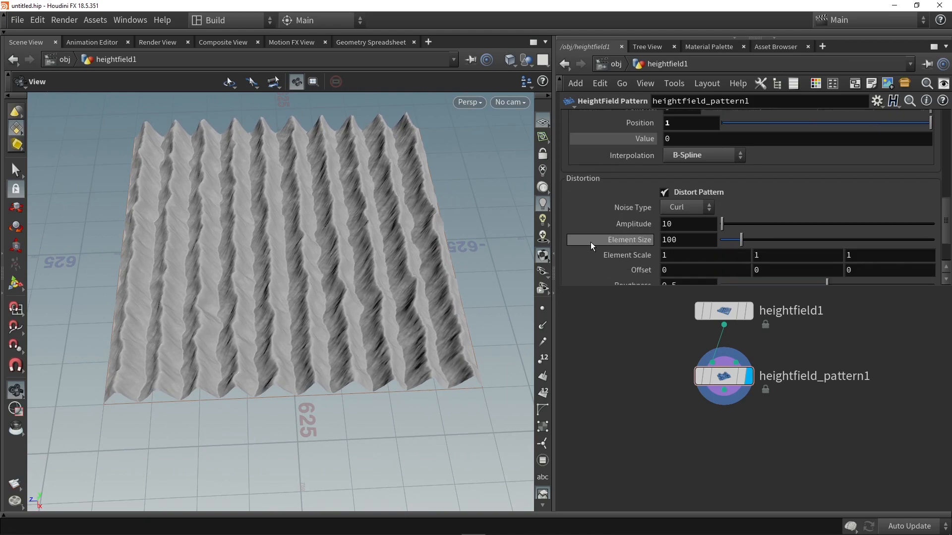
double_click(690, 225)
type("500")
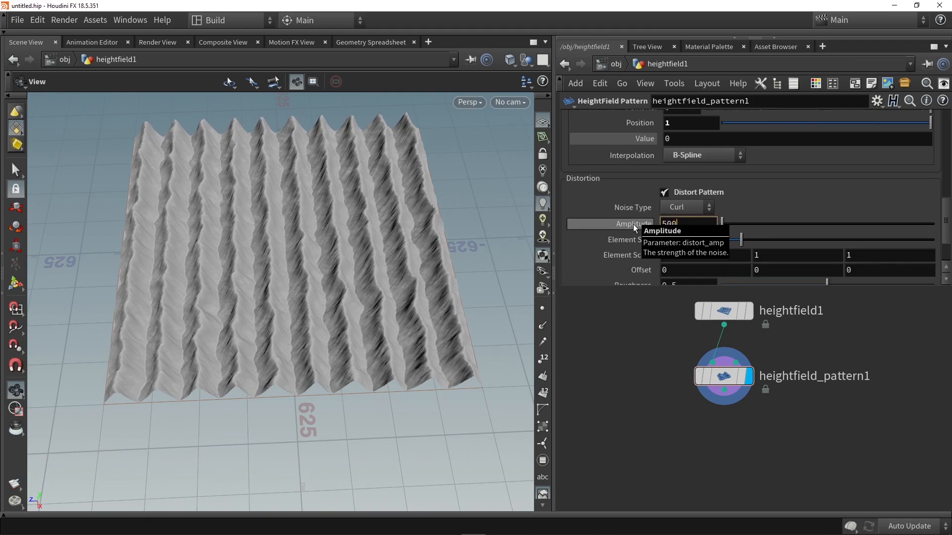
key("Return")
left_click_drag(298, 238, 315, 212)
- Set the distortion noise element size to 300
left_click_drag(685, 224, 644, 239)
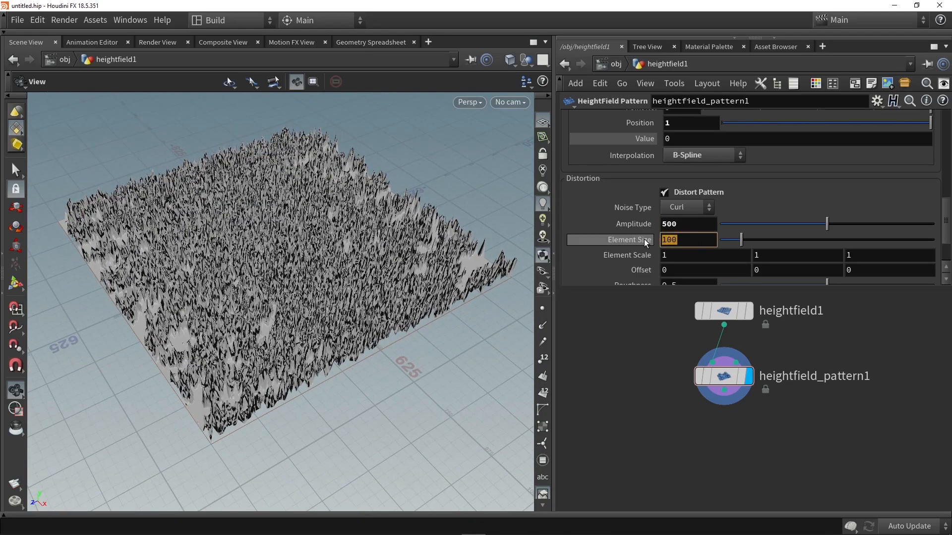
left_click(699, 239)
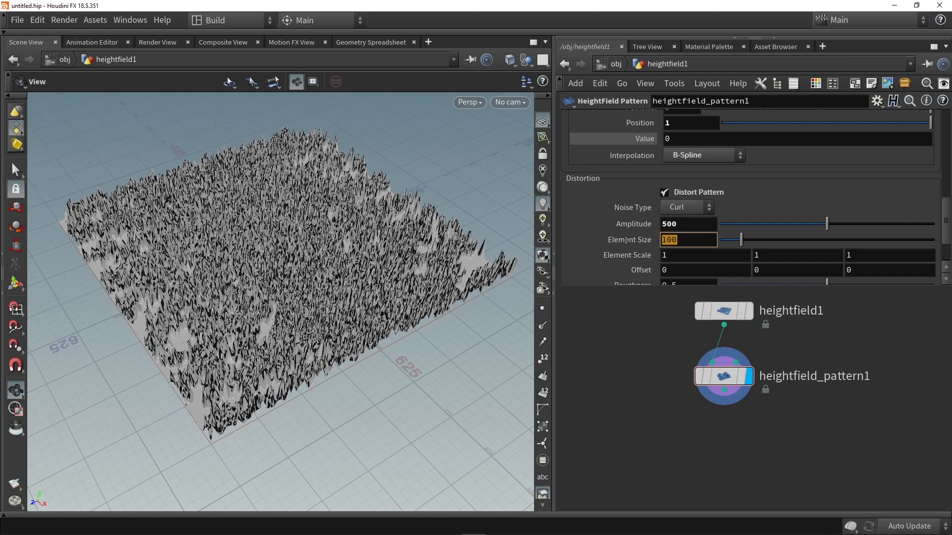
type("300")
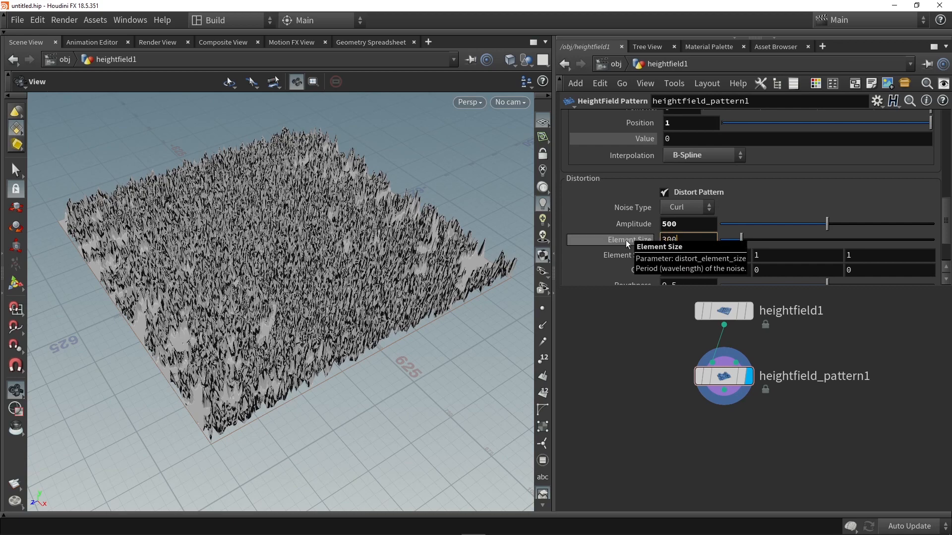
key("Return")
- Examine the distorted terrain up close from several angles and bring the remaining distortion parameters into view
left_click_drag(347, 288, 371, 267)
right_click_drag(372, 267, 283, 305)
left_click_drag(283, 305, 281, 383)
right_click_drag(317, 233, 299, 263)
mouse_move(299, 263)
left_mouse_down()
mouse_move(290, 210)
mouse_move(292, 257)
left_mouse_up()
right_click_drag(292, 256, 293, 263)
left_click_drag(294, 263, 288, 242)
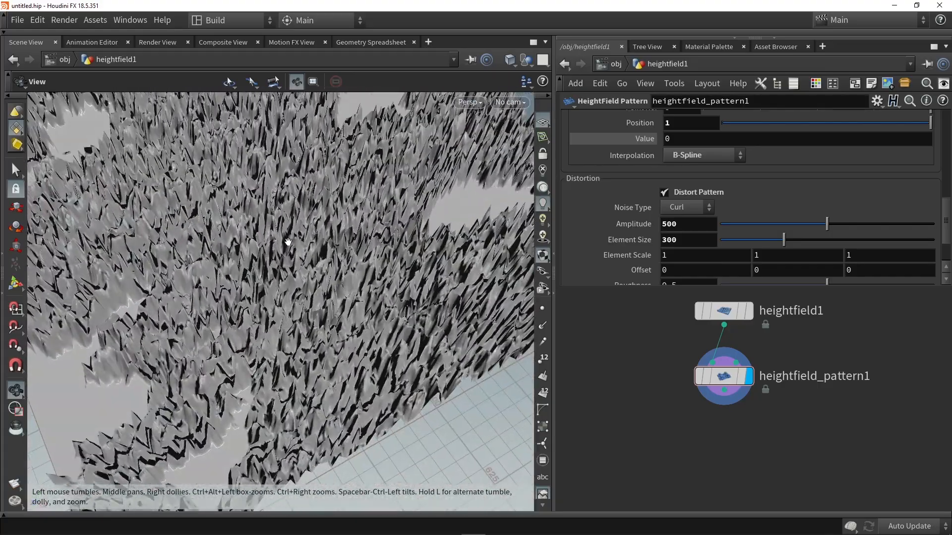
scroll(625, 243, "down", 3)
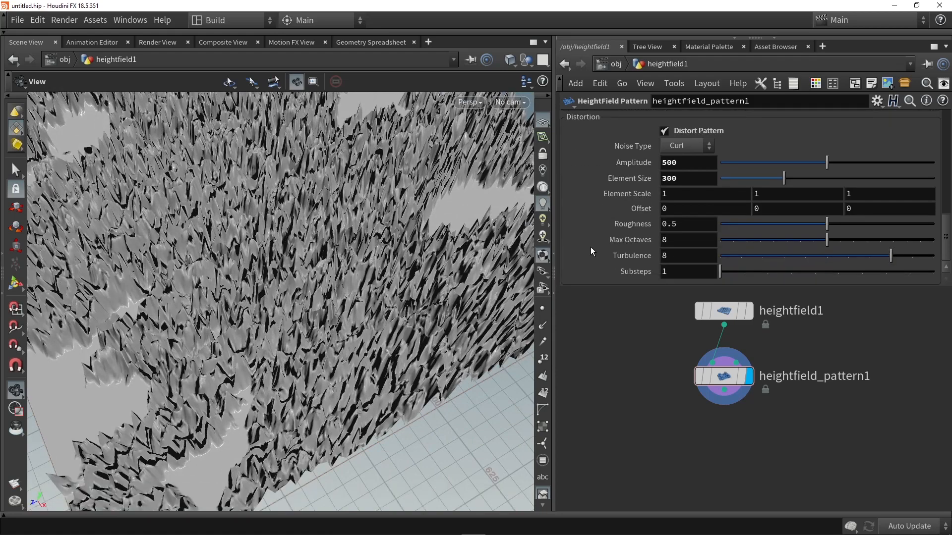
- Set the distortion noise roughness to about 0.206 and check the smoother terrain from above
left_click_drag(827, 224, 758, 224)
scroll(291, 254, "down", 5)
left_click_drag(291, 254, 370, 295)
scroll(370, 295, "down", 2)
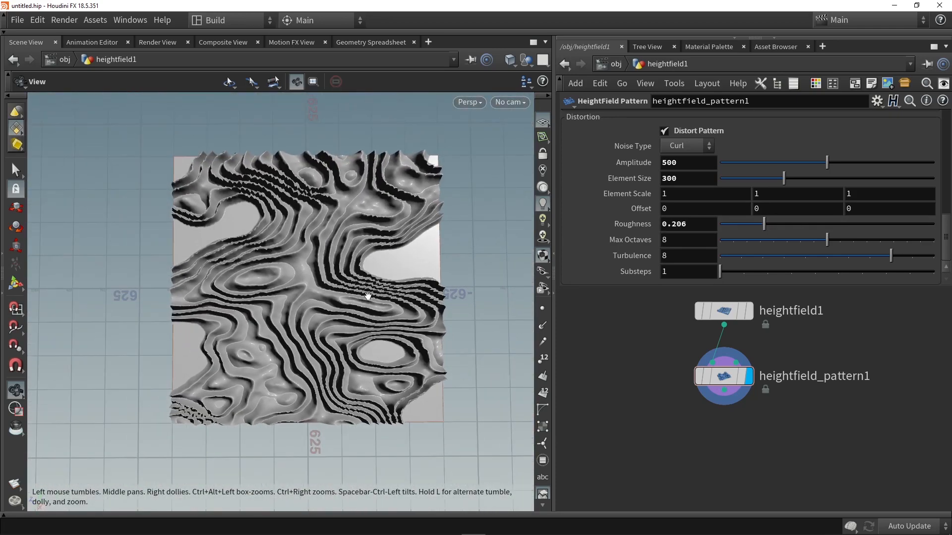
- Switch Distort Pattern off and back on to compare the plain ridges with the distorted terrain
left_click(698, 132)
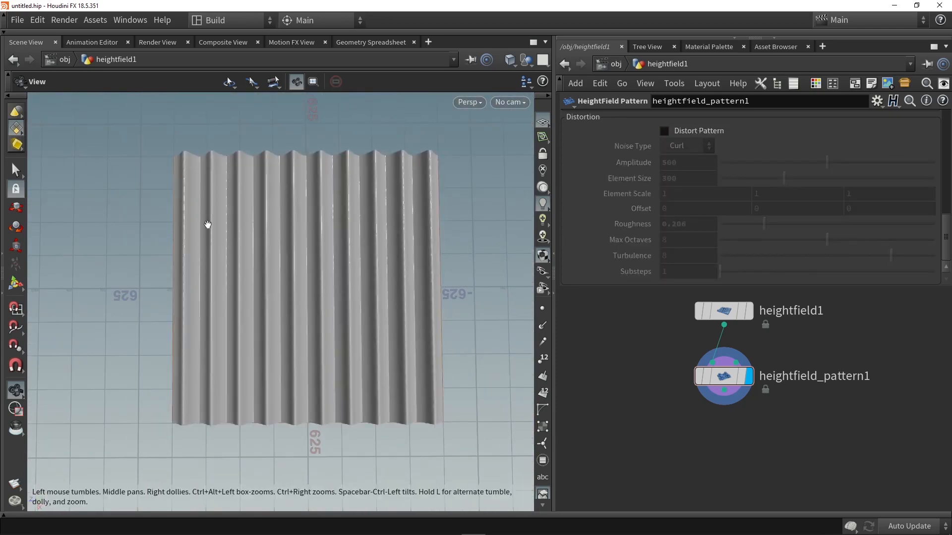
left_click(664, 132)
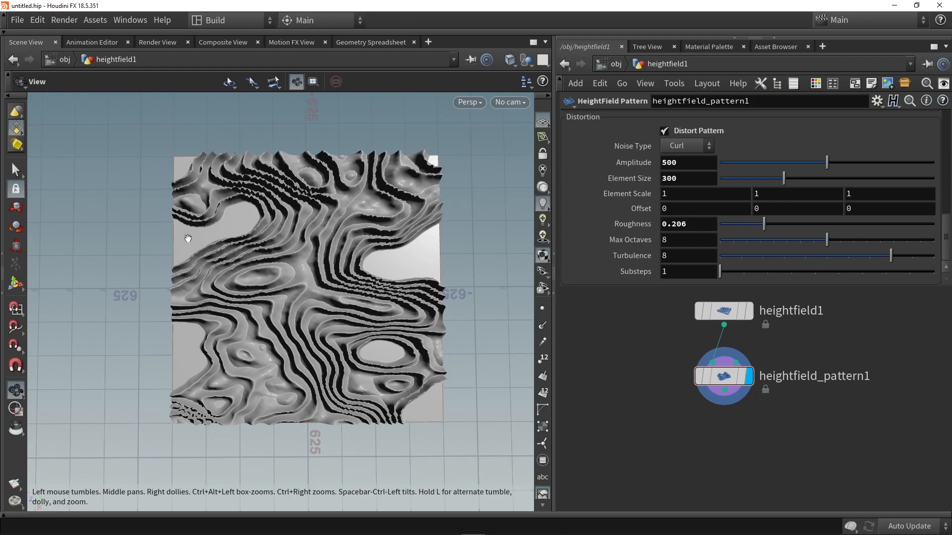
left_click_drag(307, 341, 340, 339)
scroll(280, 332, "up", 3)
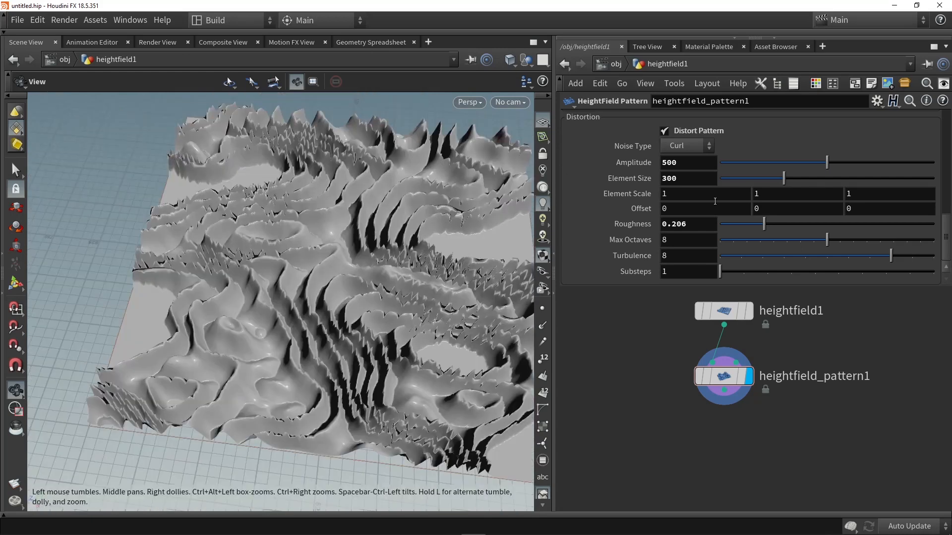
- Set the pattern height to 20 and check the flatter terrain from a low angle
scroll(715, 202, "up", 10)
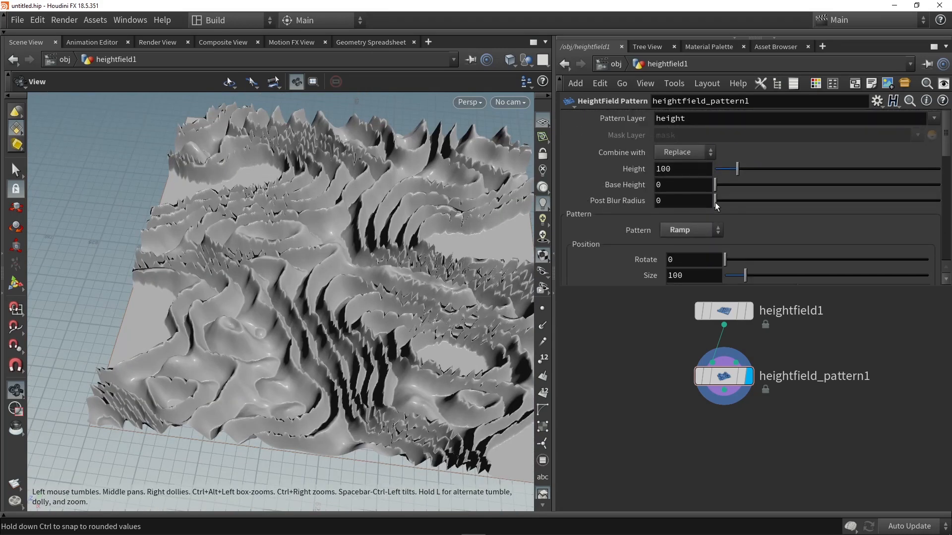
left_click(667, 169)
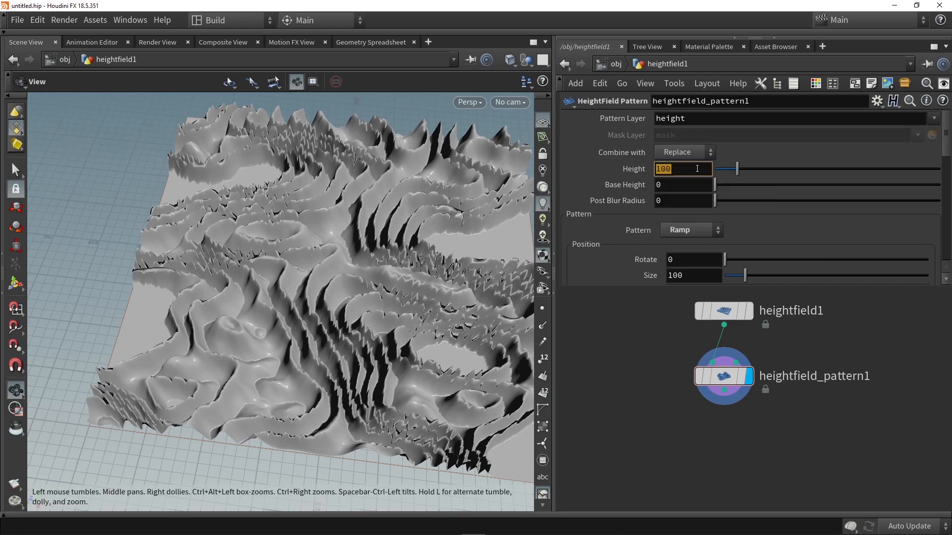
left_click_drag(737, 169, 721, 170)
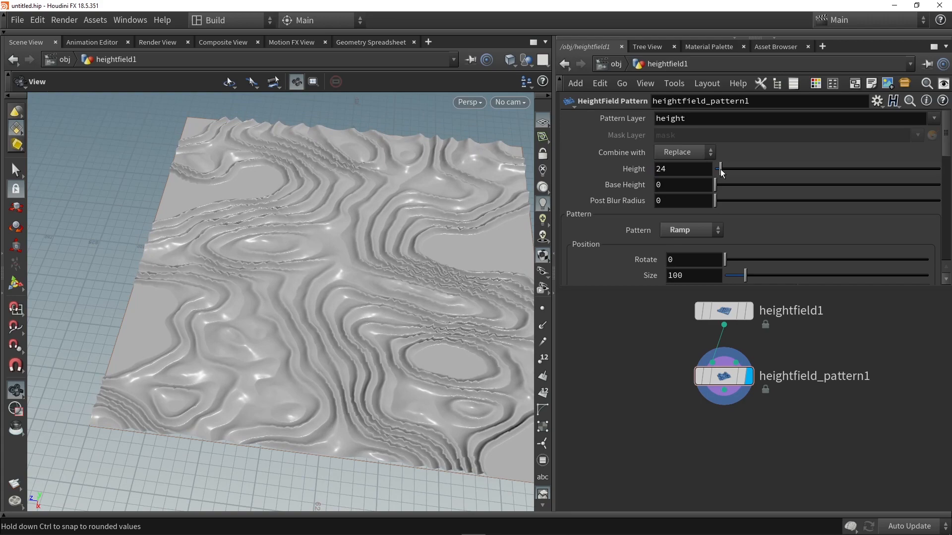
left_click_drag(371, 302, 347, 238)
left_click_drag(688, 172, 611, 176)
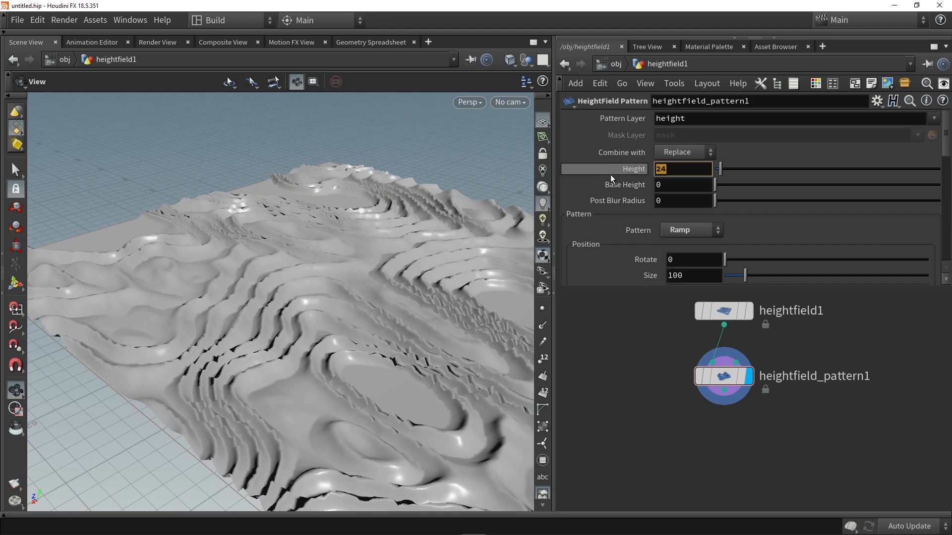
type("20")
key("Return")
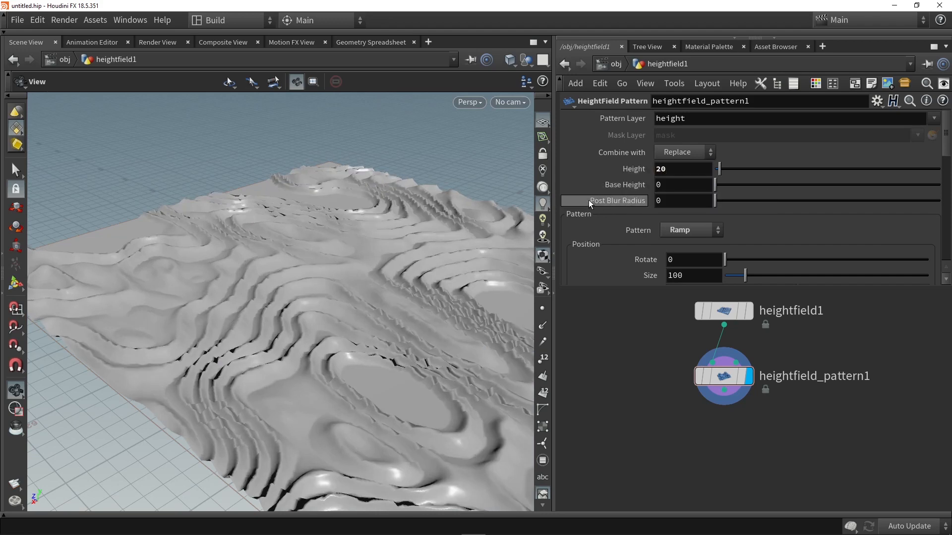
- Smooth the terrain by setting the pattern's Post Blur Radius to 6
left_click_drag(714, 201, 755, 202)
left_click_drag(330, 244, 304, 240)
double_click(673, 201)
type("3")
key("Return")
mouse_move(366, 253)
left_mouse_down()
mouse_move(287, 323)
mouse_move(367, 265)
left_mouse_up()
mouse_move(722, 201)
left_mouse_down()
mouse_move(737, 202)
mouse_move(727, 204)
left_mouse_up()
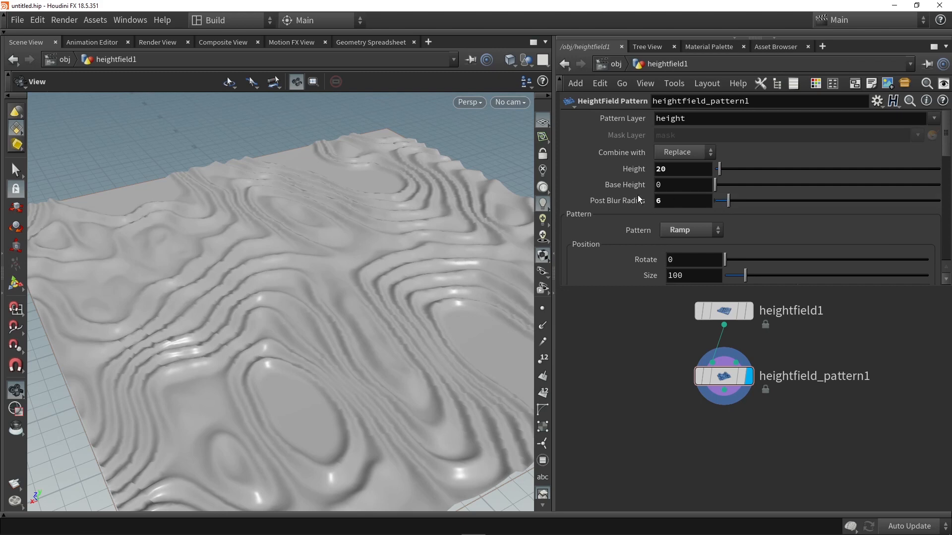
- Turn off Distort Pattern to see the plain ridges and set the pattern size to 570
scroll(639, 199, "down", 2)
scroll(639, 199, "down", 1)
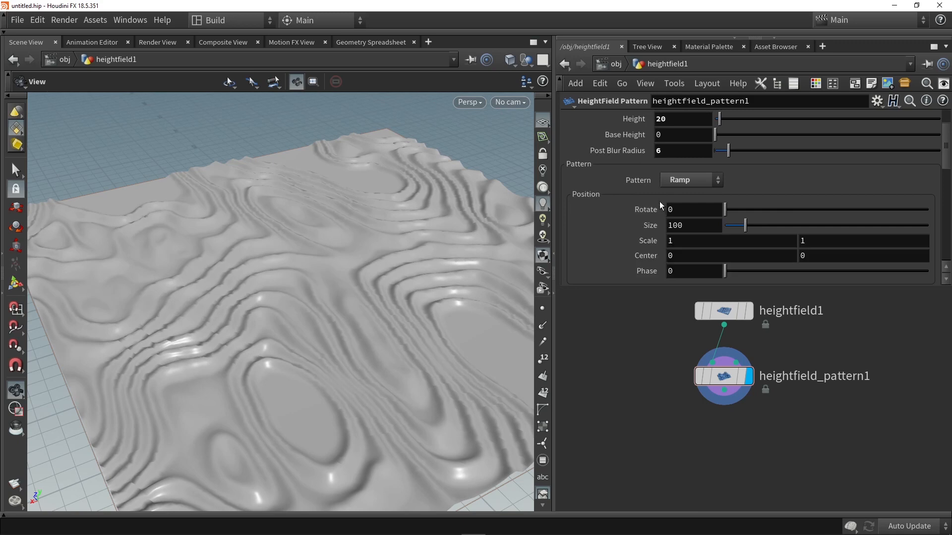
scroll(659, 201, "down", 6)
scroll(661, 201, "down", 6)
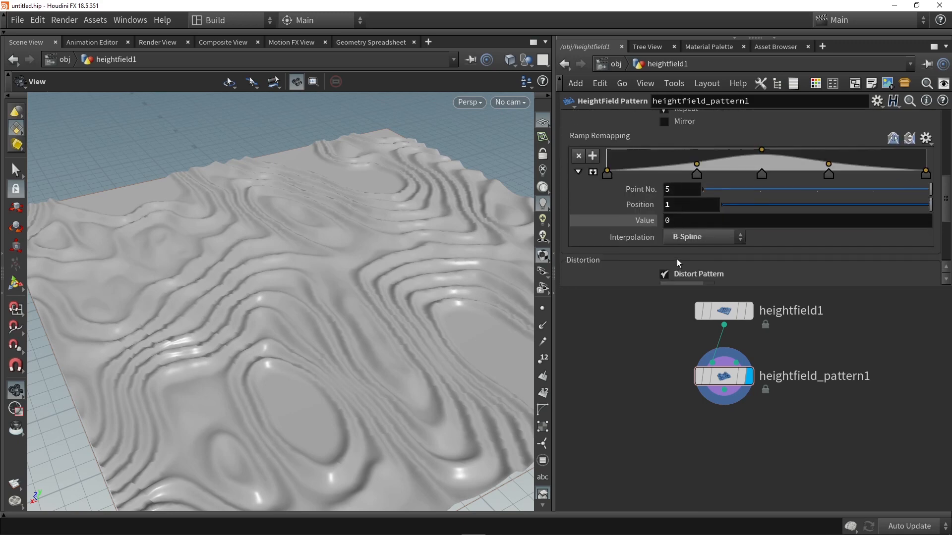
scroll(620, 245, "down", 4)
scroll(616, 241, "up", 16)
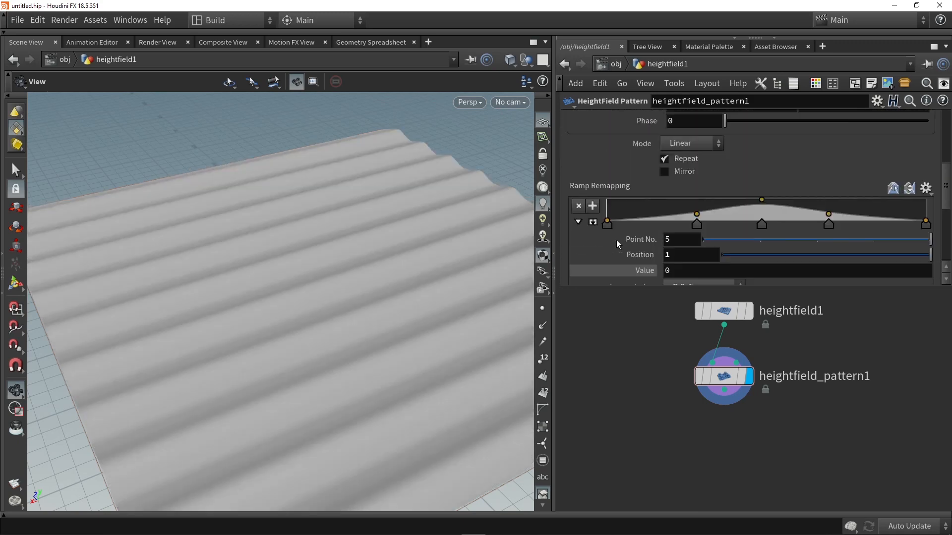
left_click_drag(745, 226, 822, 229)
left_click_drag(777, 224, 829, 225)
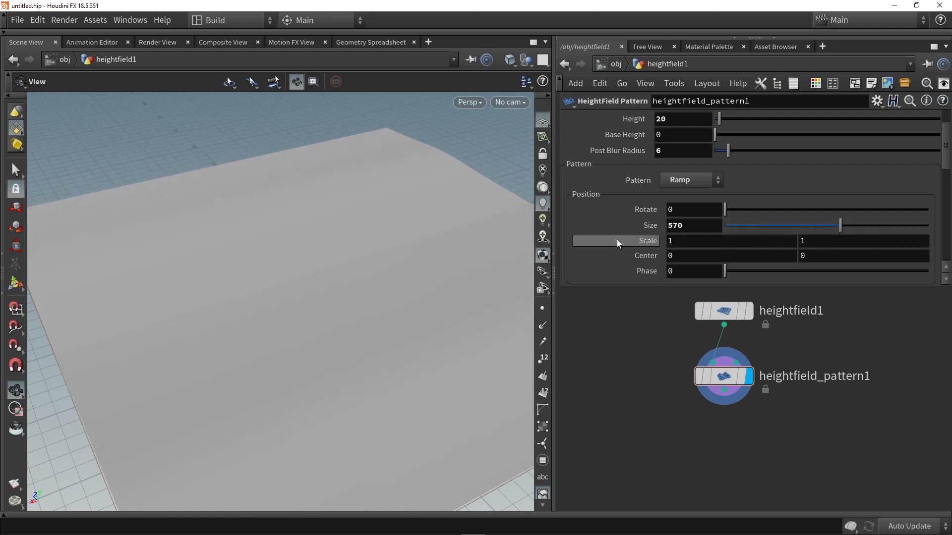
- Enable Distort Pattern again and look at the enlarged terrain forms from a low angle
scroll(622, 221, "down", 4)
scroll(651, 233, "down", 3)
left_click(666, 257)
left_click_drag(304, 254, 281, 329)
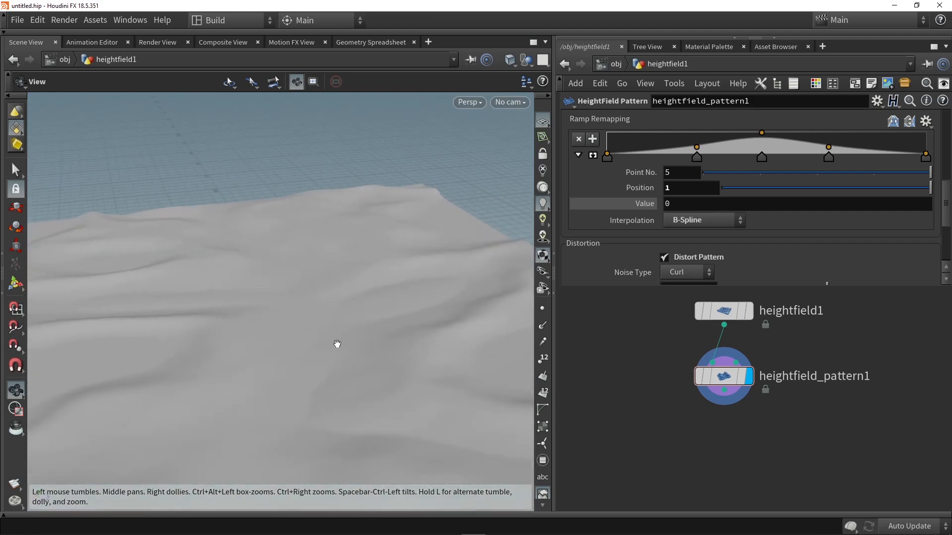
- Duplicate heightfield_pattern1, place the copy below it, and connect the original's output to the copy's first input
middle_click_drag(662, 427, 605, 422)
left_click_drag(670, 372, 673, 394)
left_click_drag(665, 449, 669, 435)
left_click(669, 387)
left_click(656, 431)
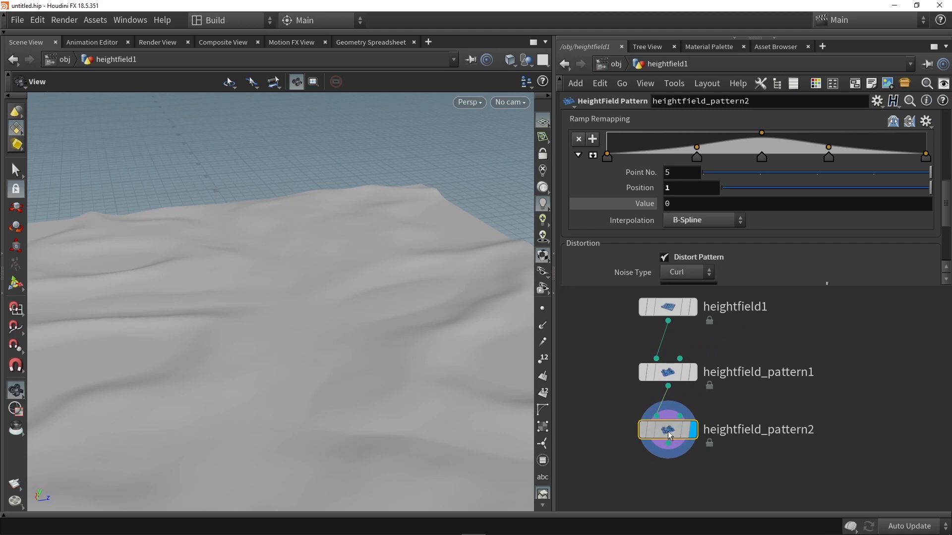
- Set the second pattern's size to 384
scroll(637, 216, "up", 6)
scroll(635, 214, "up", 1)
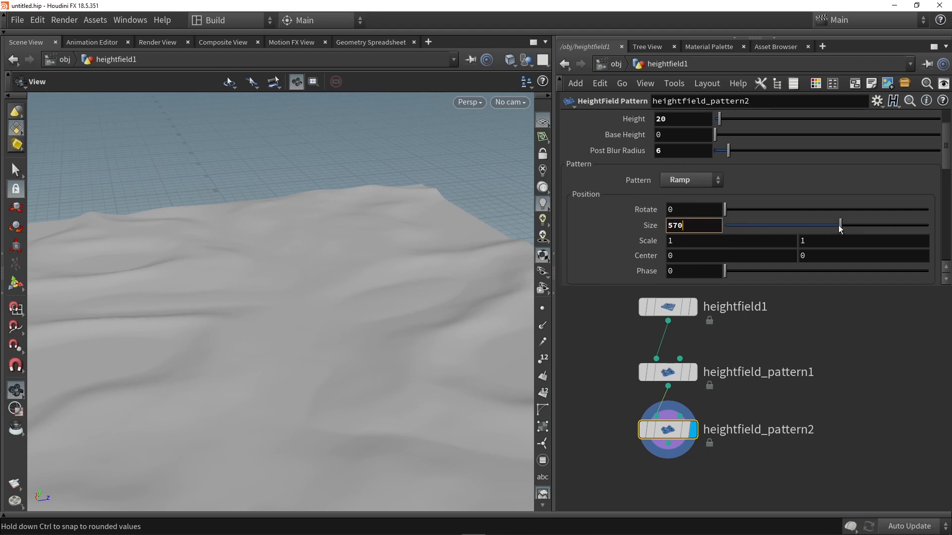
left_click_drag(837, 227, 805, 231)
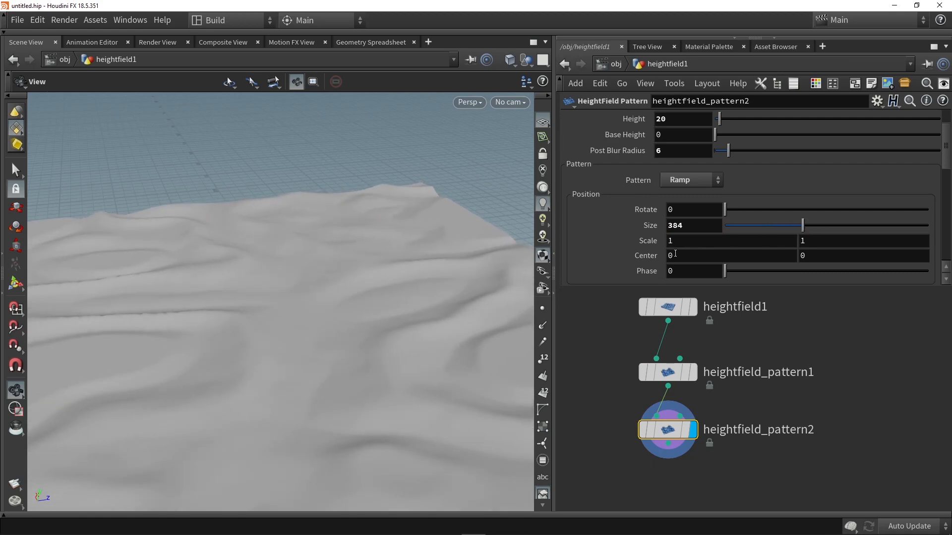
- Bypass and re-enable the second pattern node repeatedly to compare its effect on the terrain from different angles
left_click(643, 433)
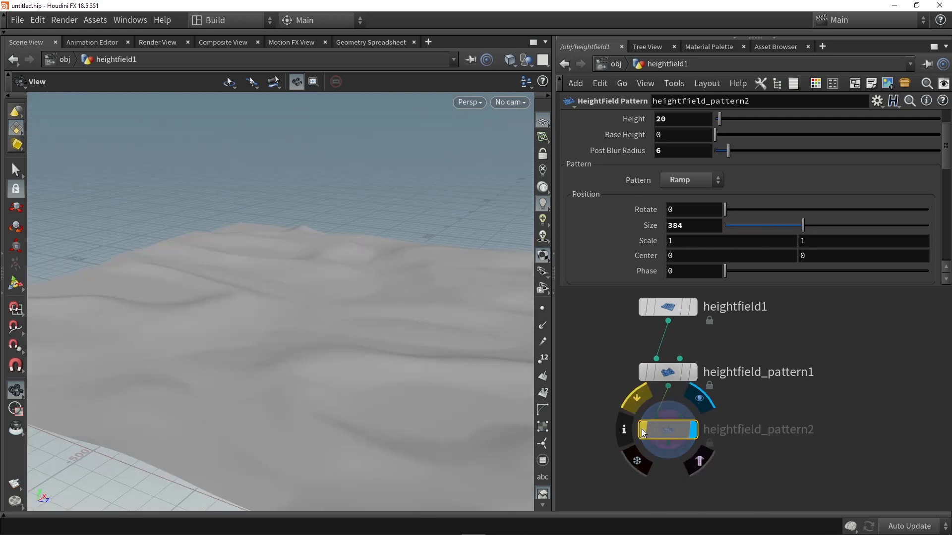
left_click(642, 432)
left_click(642, 433)
left_click(643, 433)
left_click_drag(276, 385, 246, 384)
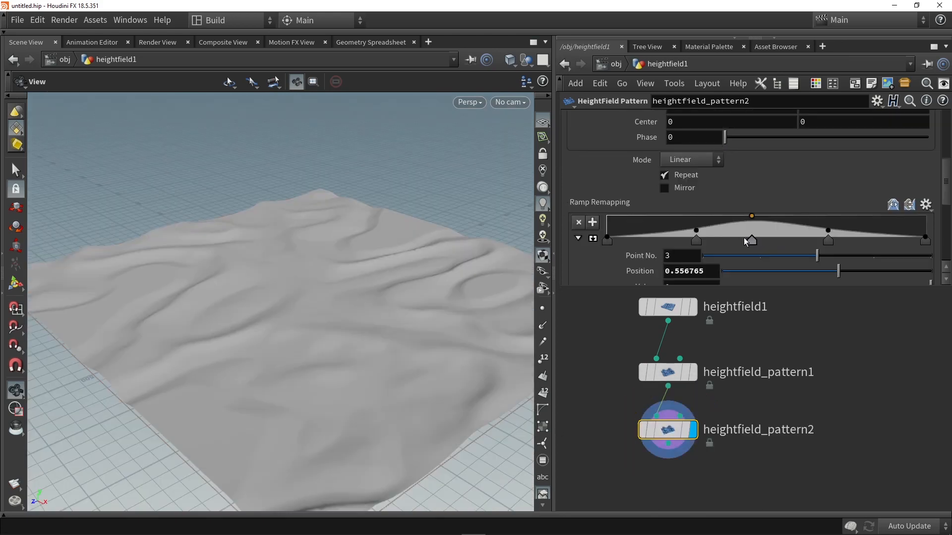
left_click_drag(744, 237, 852, 241)
left_click_drag(705, 243, 811, 240)
left_click_drag(404, 270, 347, 248)
- Set the second pattern's Combine with mode to Add
scroll(635, 219, "up", 5)
scroll(624, 222, "down", 3)
scroll(624, 222, "up", 3)
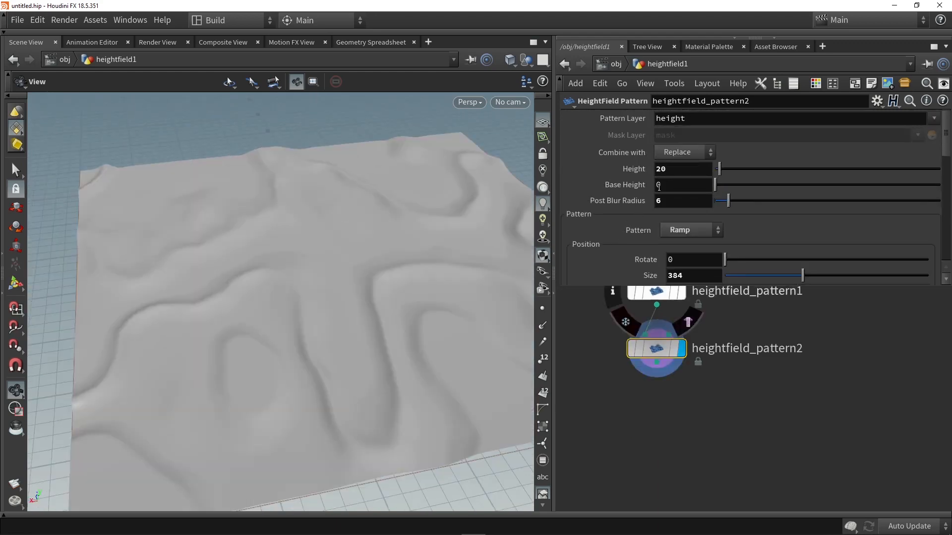
left_click(686, 153)
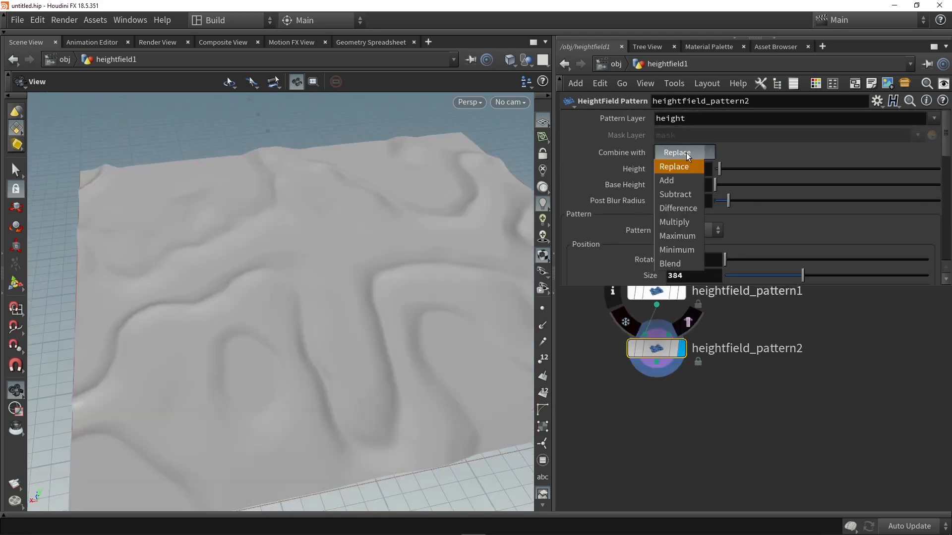
left_click(683, 182)
- Toggle the bypass of heightfield_pattern2 repeatedly to compare the terrain with and without the added layer
left_click(633, 353)
left_click(633, 353)
left_click(633, 352)
left_click(633, 351)
left_click(632, 351)
left_click(632, 352)
left_click(633, 352)
left_click(632, 352)
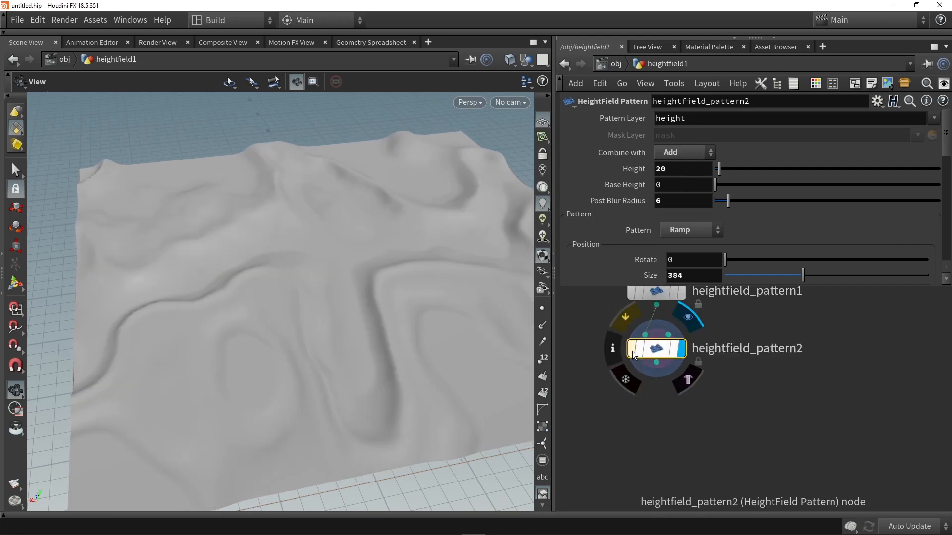
- Switch the second pattern's Combine with mode to Replace and back to Add to compare both results
left_click(680, 151)
left_click(677, 169)
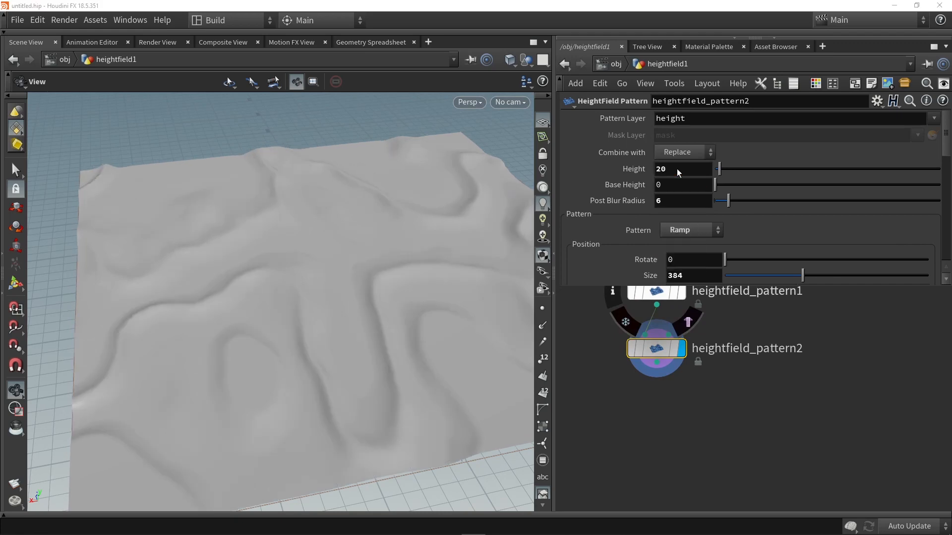
left_click(674, 152)
left_click(673, 183)
left_click_drag(385, 257, 455, 243)
- Try the Subtract and Difference combine modes on the second pattern and view each result
left_click(674, 152)
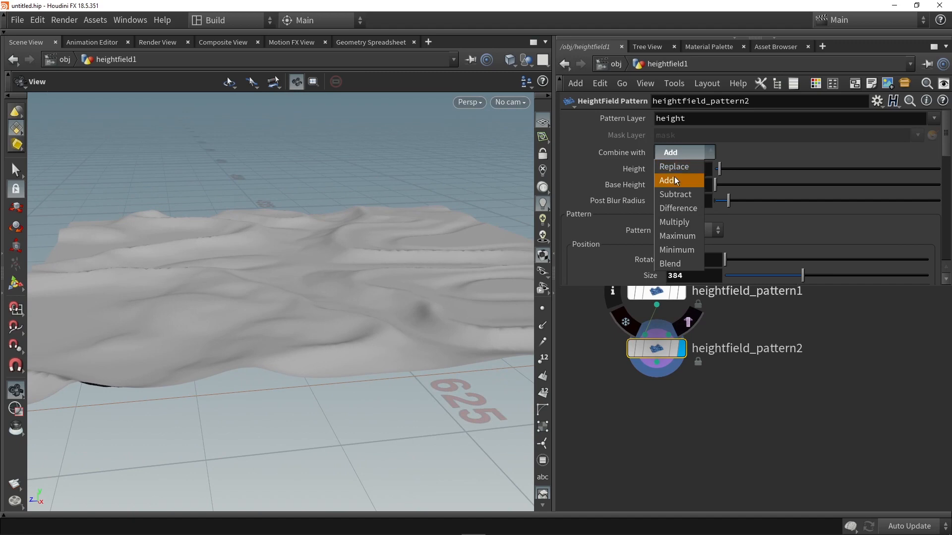
left_click(674, 198)
left_click_drag(411, 251, 457, 276)
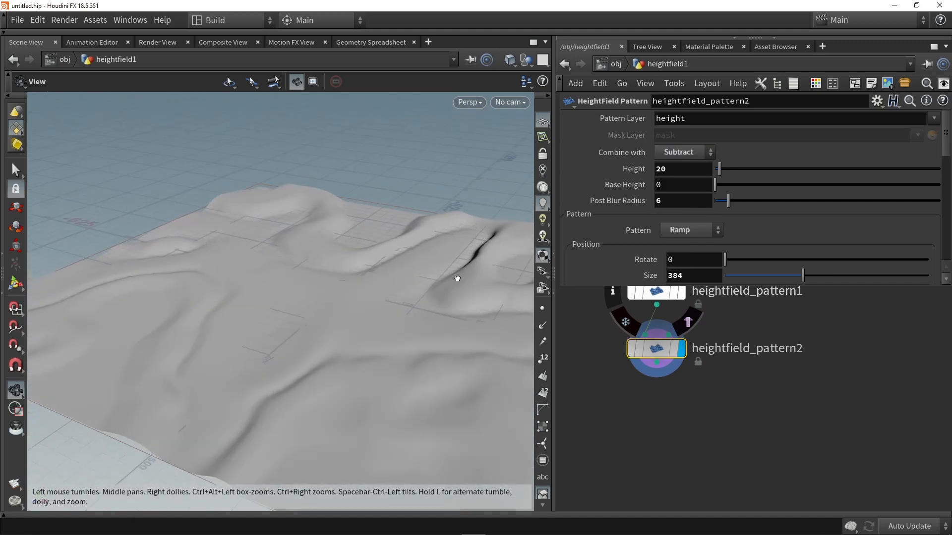
left_click(675, 152)
left_click(675, 213)
left_click_drag(347, 270, 293, 284)
- Return the second pattern's Combine with mode to Add and inspect the layered terrain
left_click(674, 152)
left_click(674, 182)
left_click_drag(317, 233, 258, 267)
left_click_drag(303, 237, 268, 246)
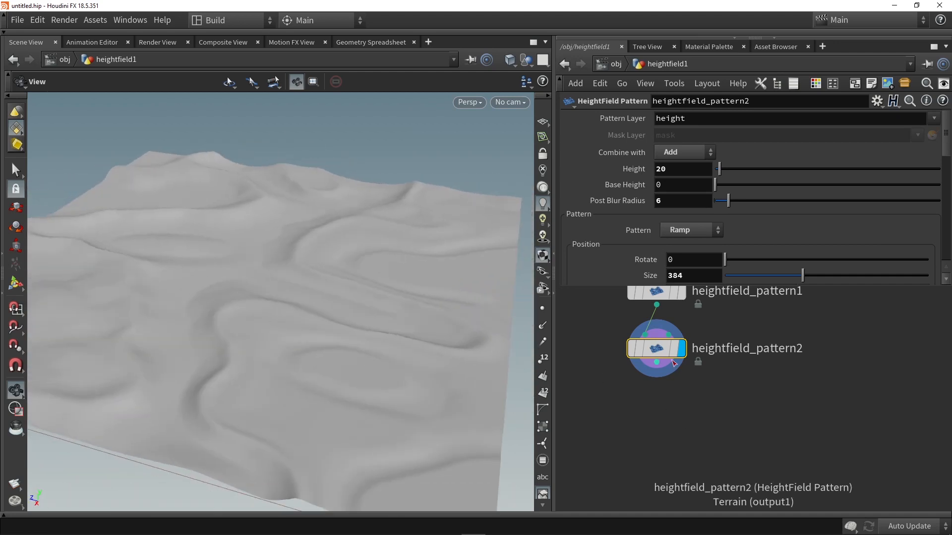
- Duplicate heightfield_pattern2, connect the second pattern's output to the copy's first input, and place the copy below it
left_click_drag(654, 347, 673, 426, "alt")
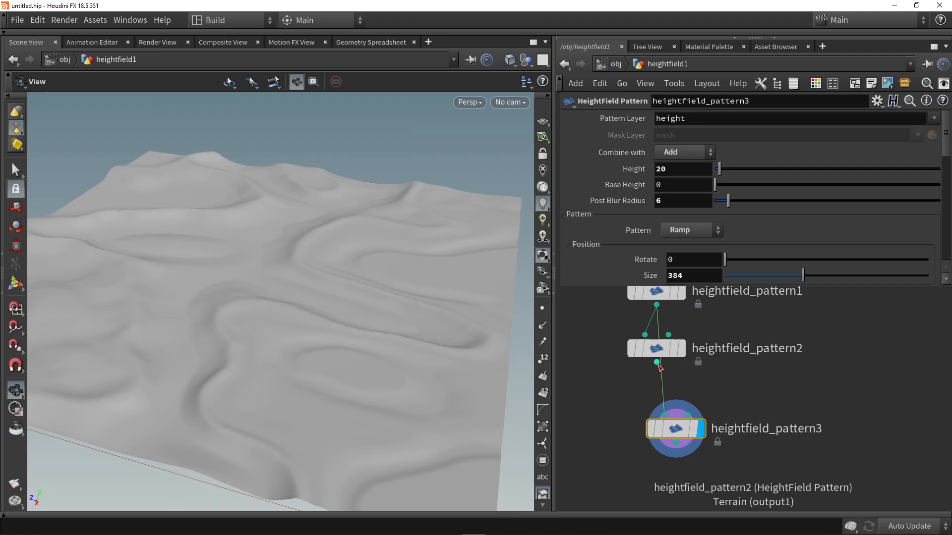
left_click_drag(658, 363, 660, 402)
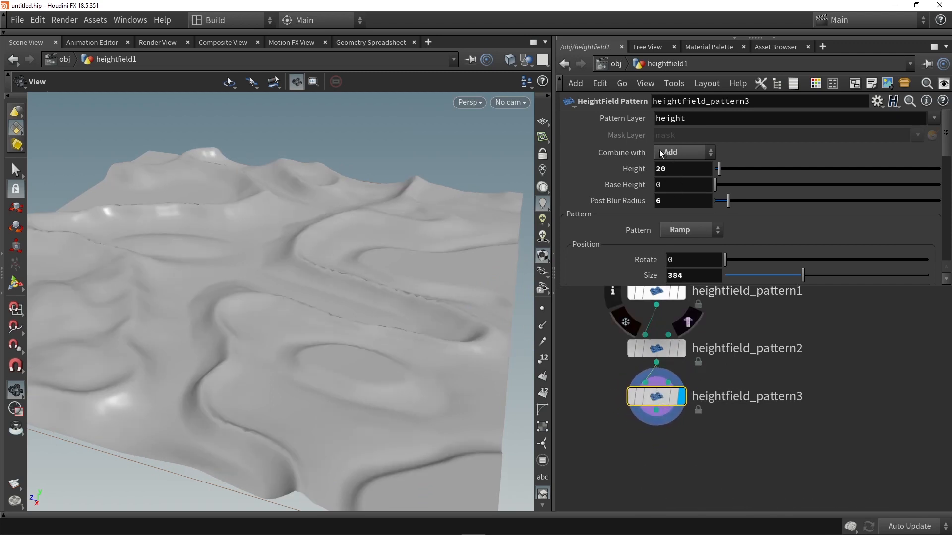
left_click_drag(665, 402, 665, 428)
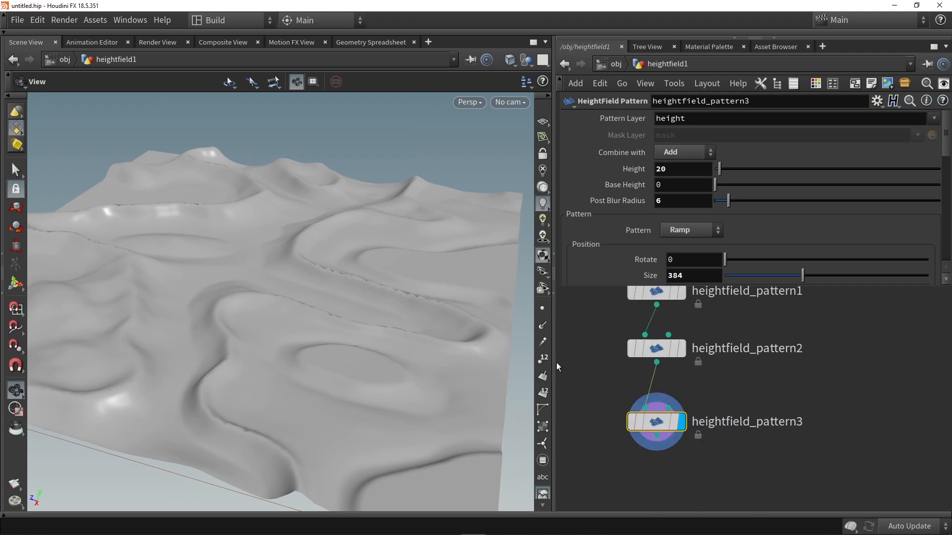
left_click_drag(394, 274, 343, 300)
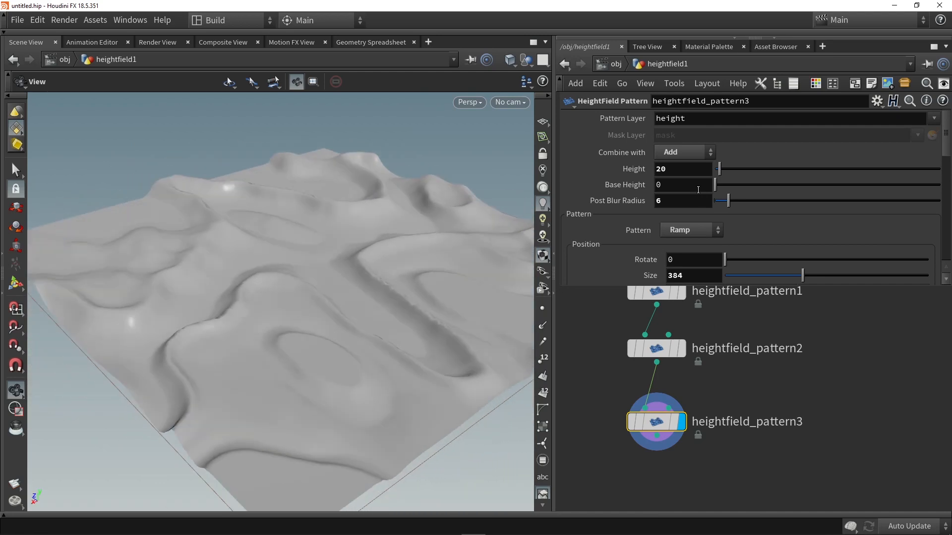
- Set the third pattern's size to 71 and its height to 6 for finer, lower ridges
scroll(724, 212, "down", 1)
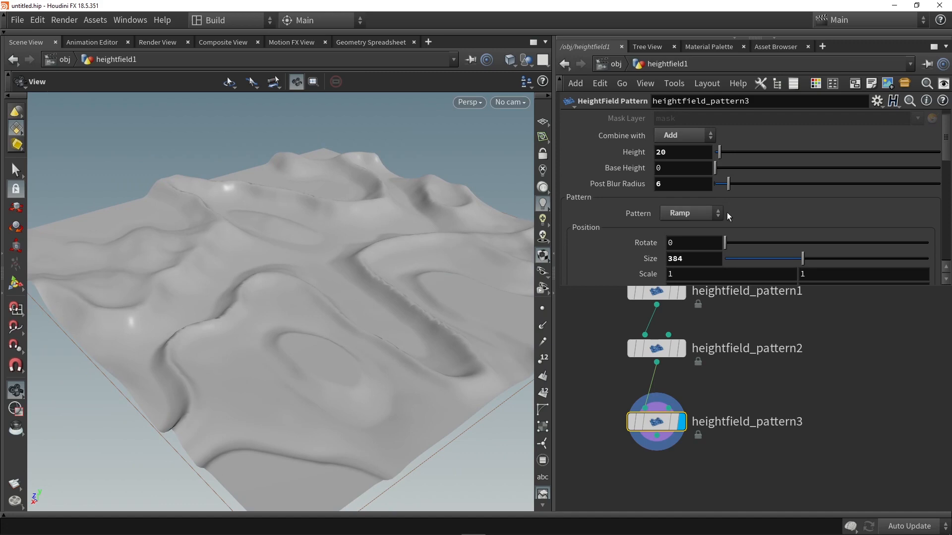
left_click_drag(802, 263, 740, 258)
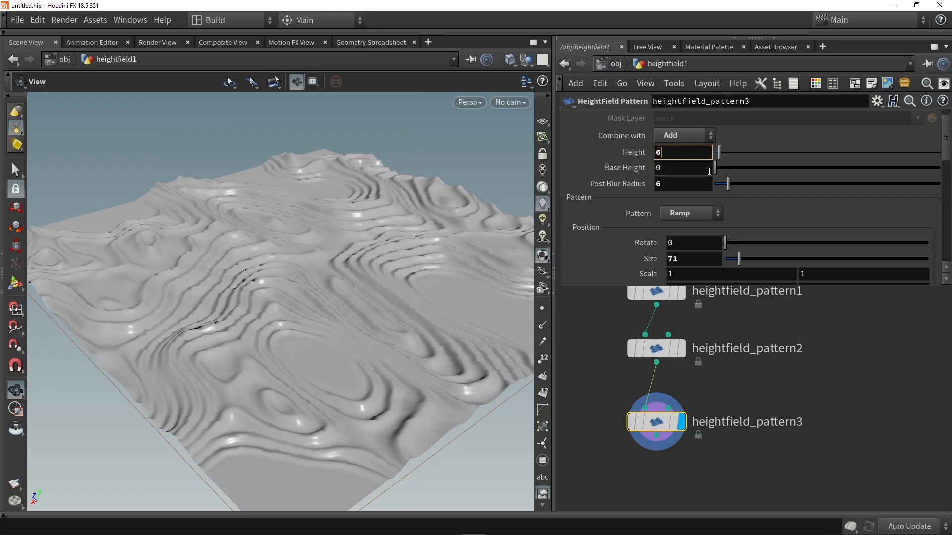
type("6")
key("Return")
- Set the third pattern's Post Blur Radius to 4 and inspect the fine ridges up close
mouse_move(728, 184)
left_mouse_down()
mouse_move(710, 189)
mouse_move(729, 191)
left_mouse_up()
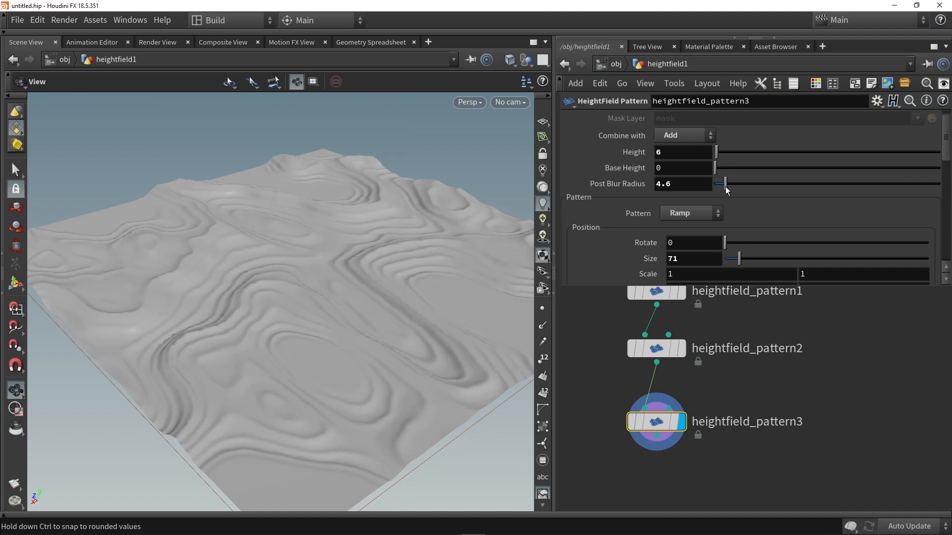
left_click_drag(724, 189, 727, 189)
left_click_drag(232, 233, 278, 265)
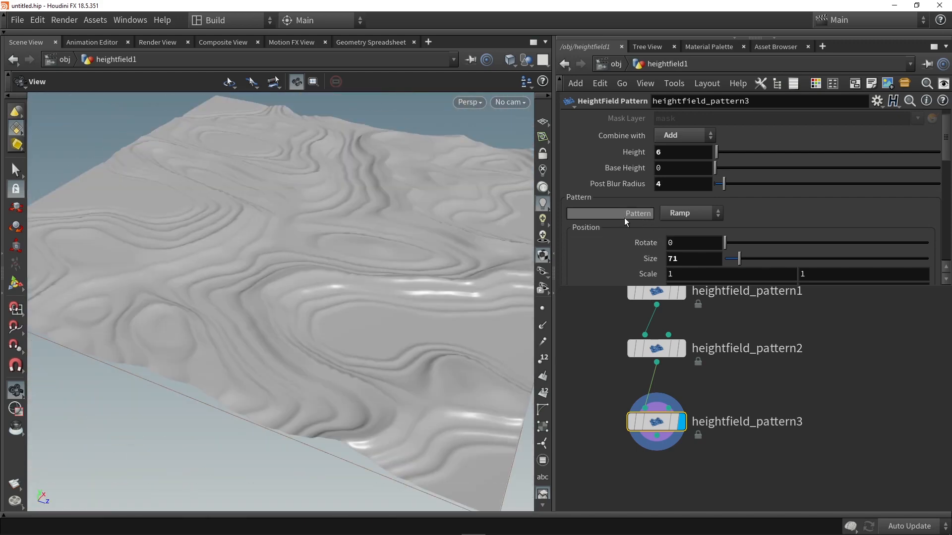
- Try a distortion offset of 2005.2 on all three axes of the third pattern, and undo it
scroll(624, 220, "down", 10)
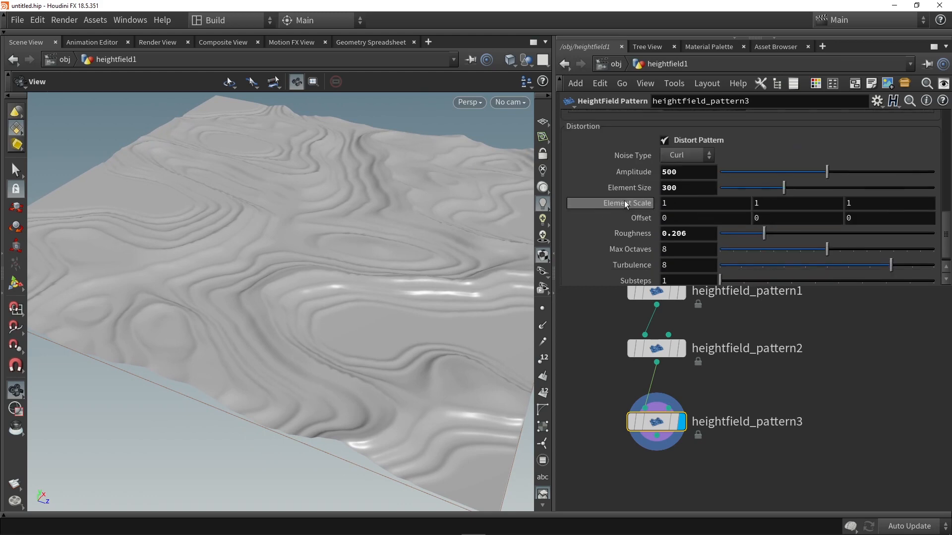
middle_click_drag(635, 218, 673, 217)
middle_click_drag(785, 216, 948, 215)
mouse_move(634, 218)
middle_mouse_down()
mouse_move(634, 139)
mouse_move(767, 140)
mouse_move(638, 219)
middle_mouse_up()
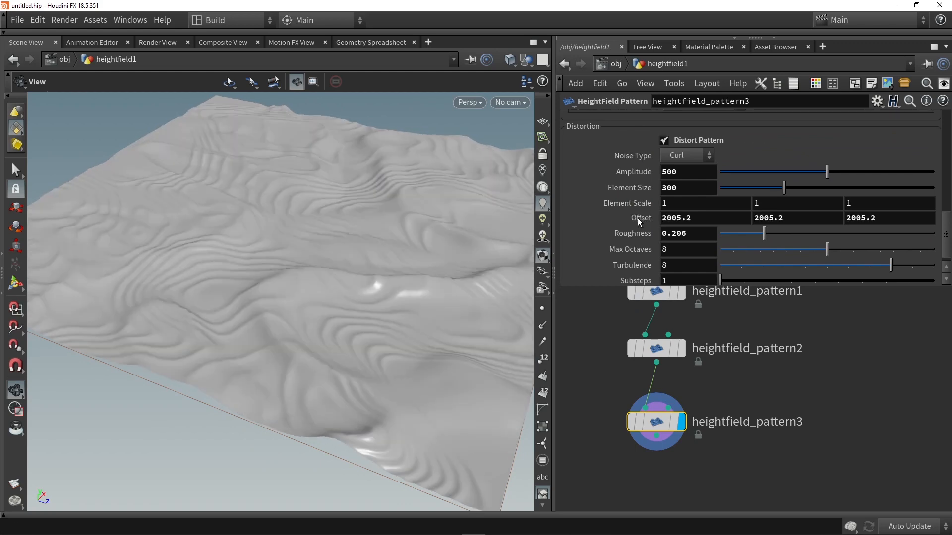
key("ctrl+z")
key("ctrl+z")
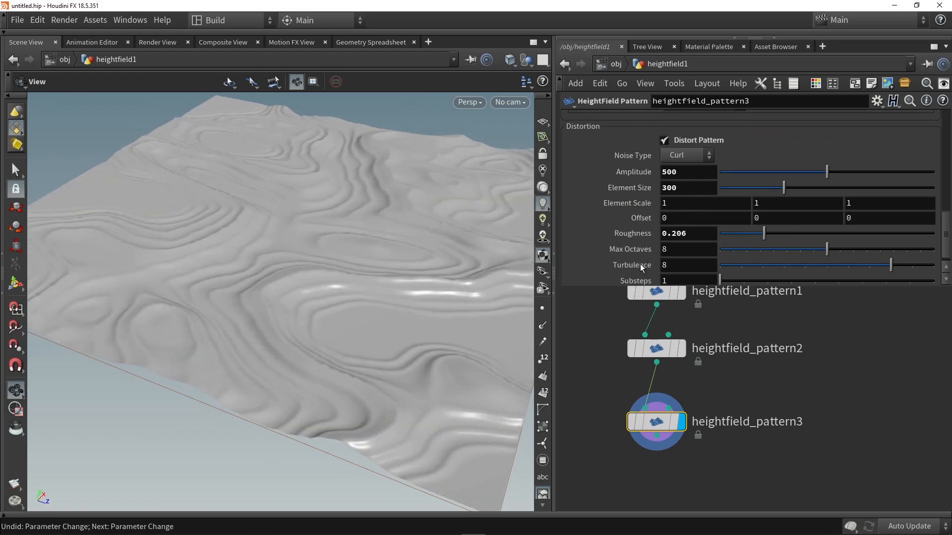
- Add a HeightField Mask by Feature node below heightfield_pattern3, connect it to the pattern's output, and display it
left_click_drag(241, 243, 232, 344)
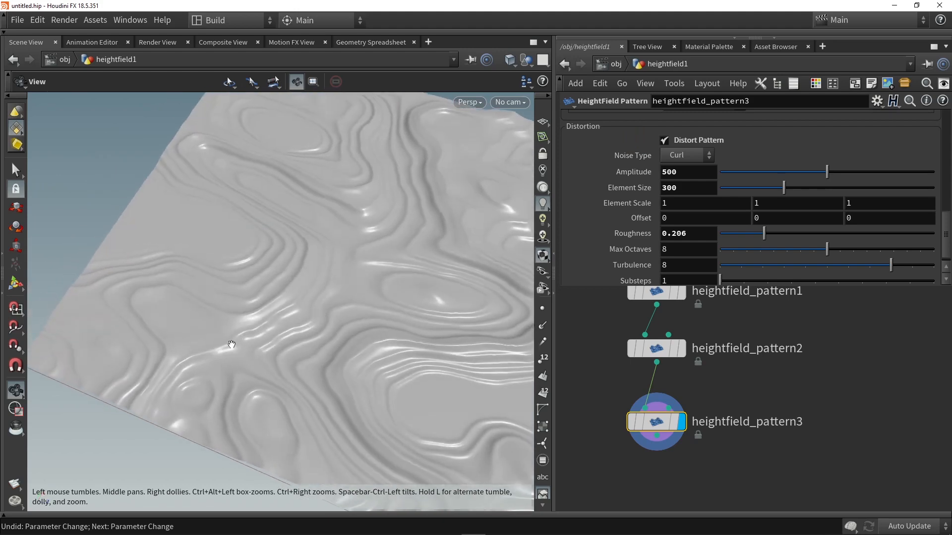
left_click_drag(471, 210, 247, 363)
left_click_drag(367, 210, 322, 242)
middle_click_drag(731, 483, 713, 425)
left_click(713, 425)
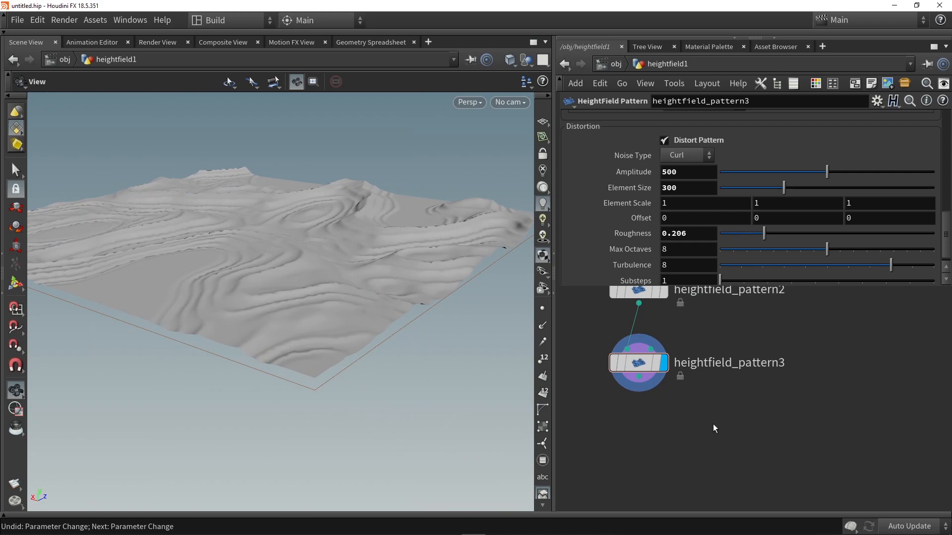
key("Tab")
type("mask")
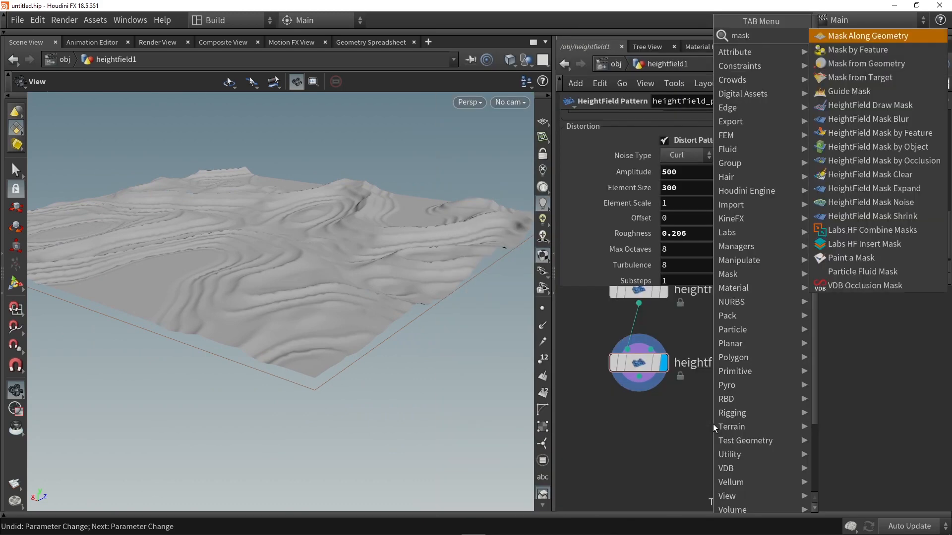
type(" by")
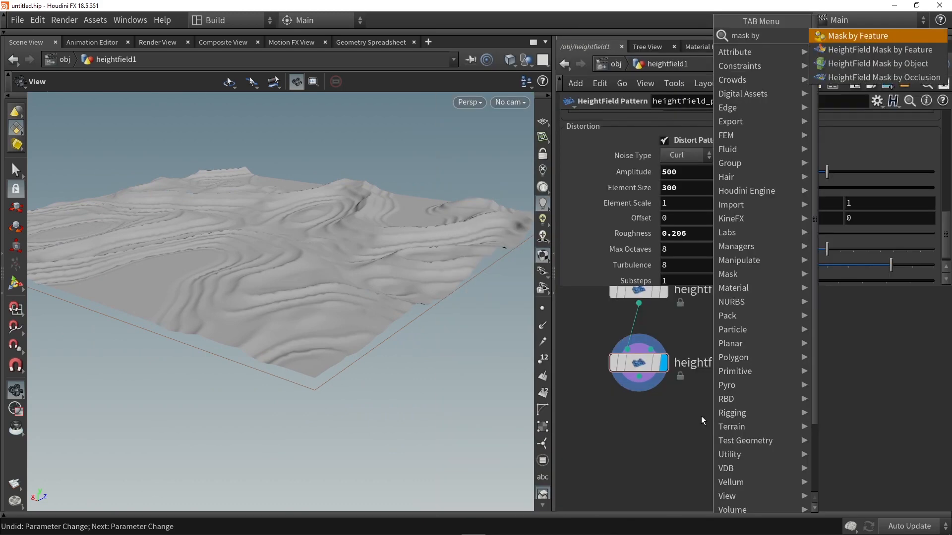
left_click(875, 63)
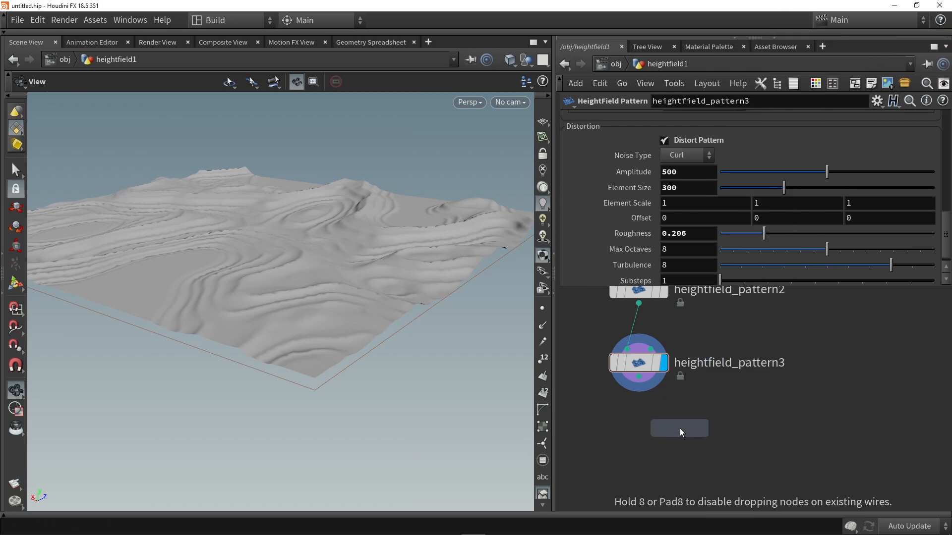
left_click(680, 433)
left_click_drag(639, 377, 642, 425)
key("r")
left_click(677, 432)
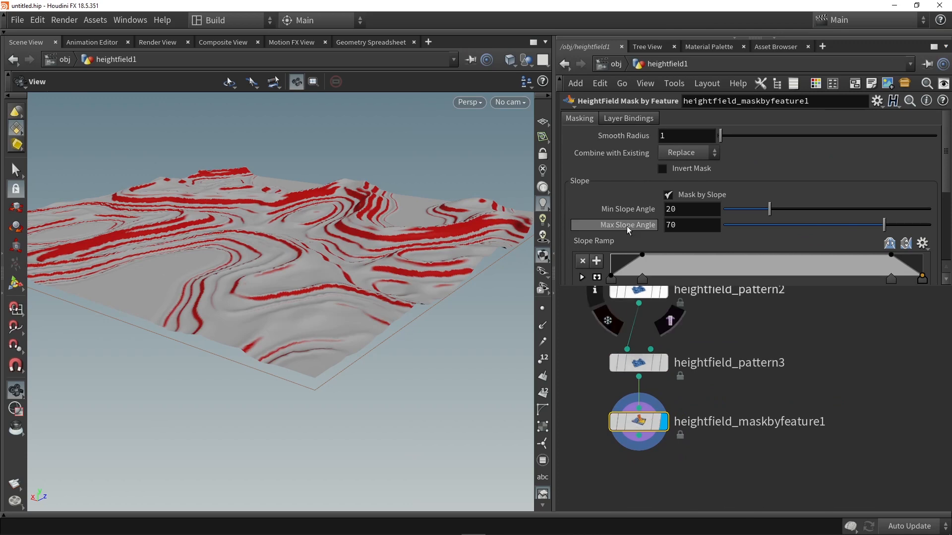
- Mask by height instead of slope, compute the height range, and adjust Min Height to 11.8 and Max Height to 45.6
left_click(676, 195)
scroll(669, 192, "down", 1)
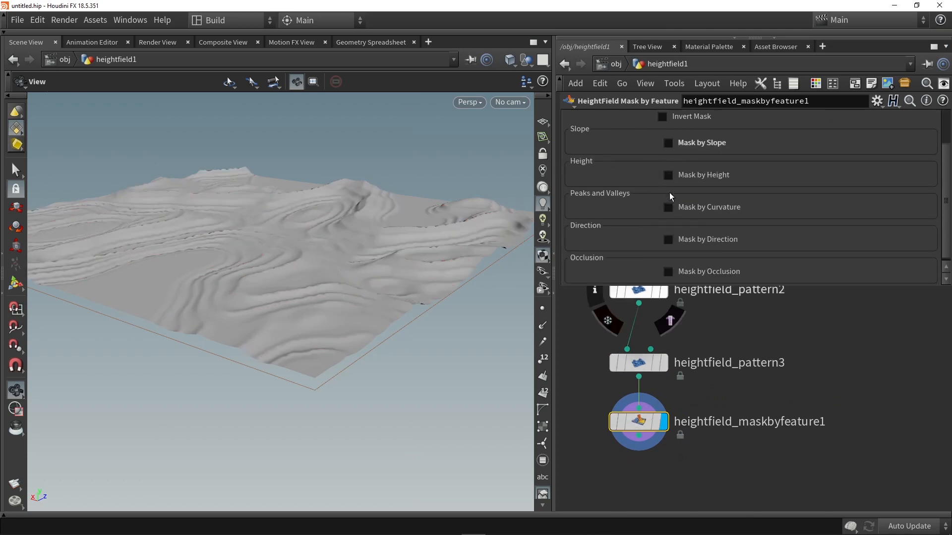
left_click(687, 181)
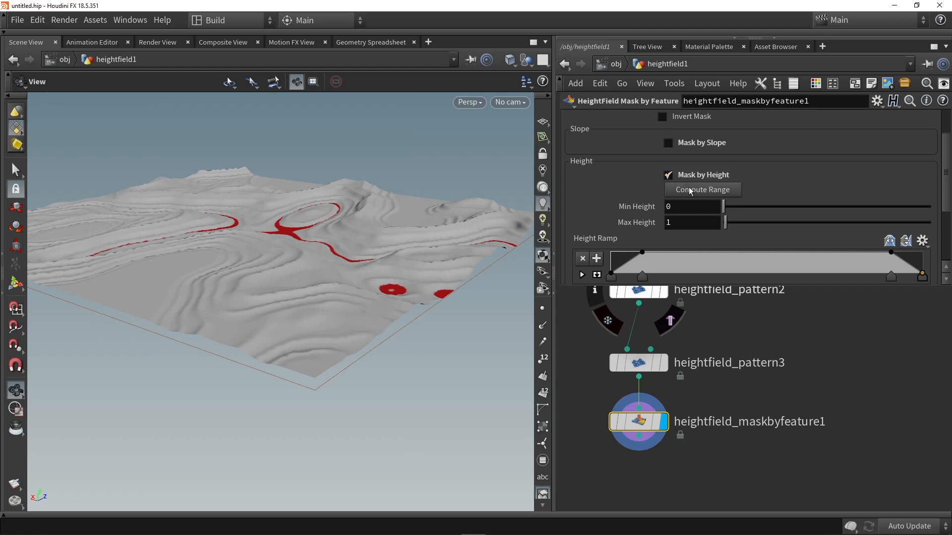
left_click(693, 192)
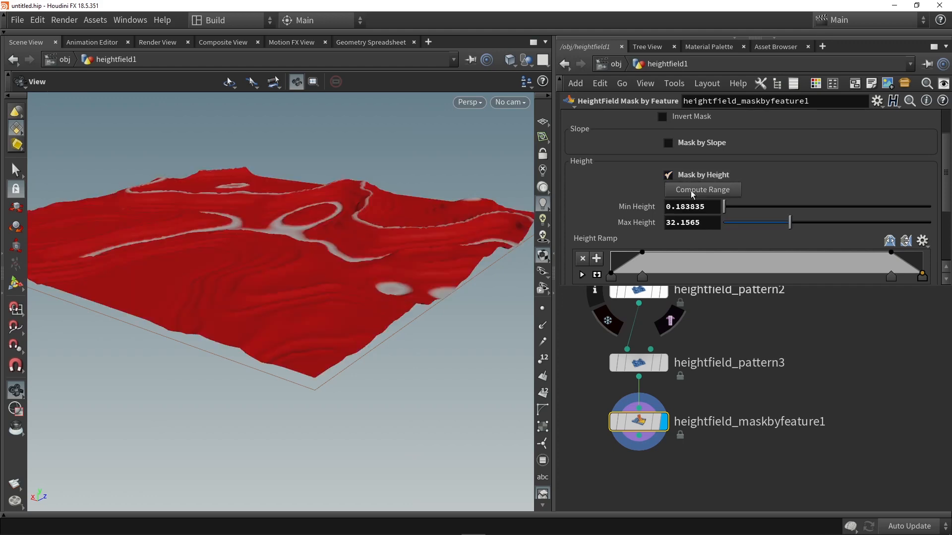
left_click_drag(727, 206, 747, 209)
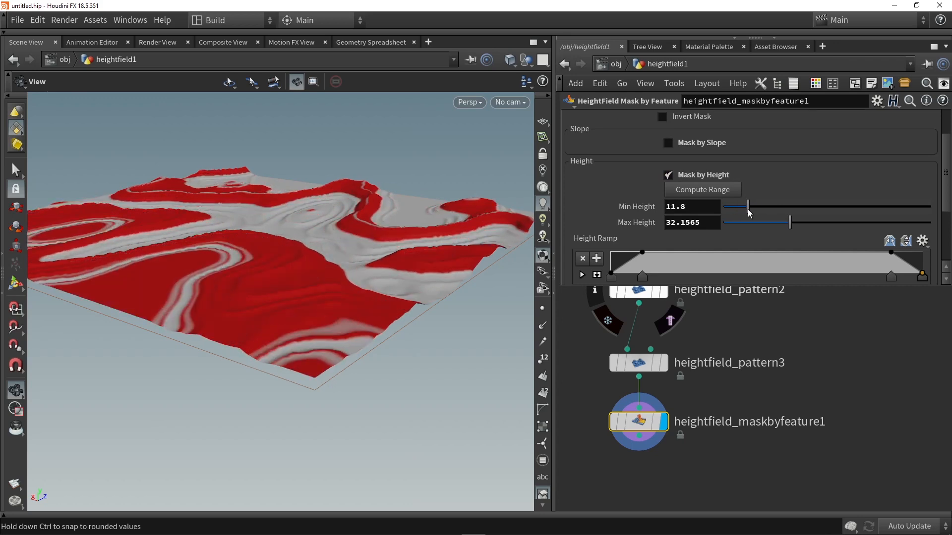
left_click_drag(791, 222, 817, 224)
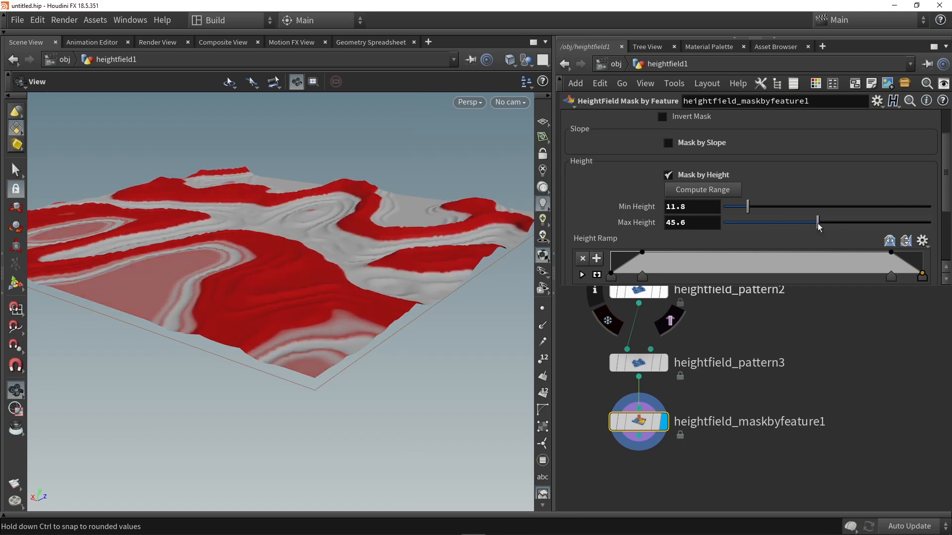
- Add a HeightField Blur node below the mask node, connect the mask node's output to both blur inputs, and display it
middle_click_drag(720, 446, 721, 391)
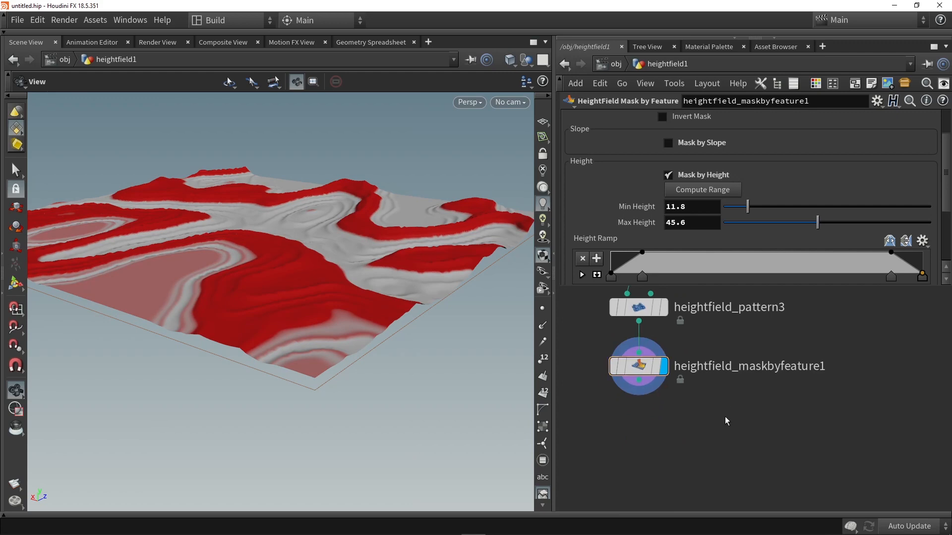
key("Tab")
type("blur")
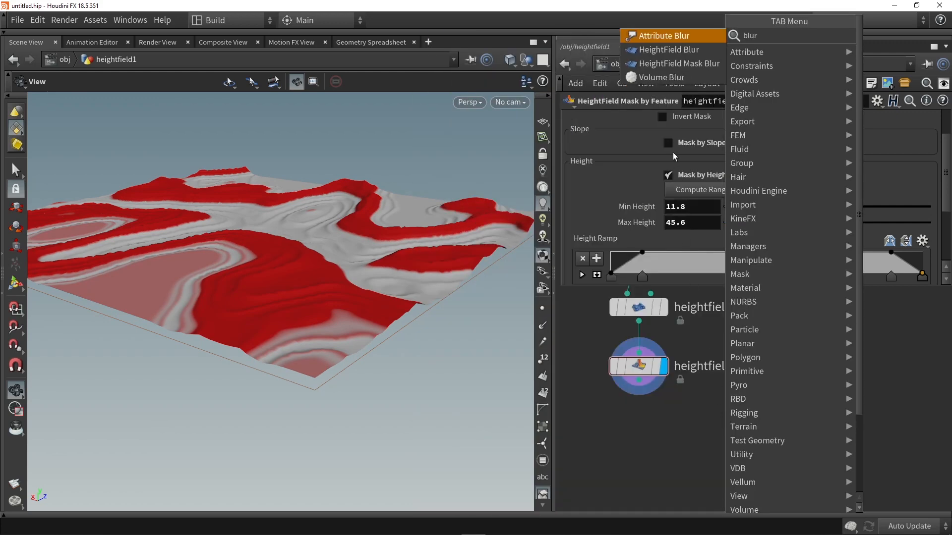
key("Down")
key("Down")
key("Up")
key("Return")
left_click(651, 455)
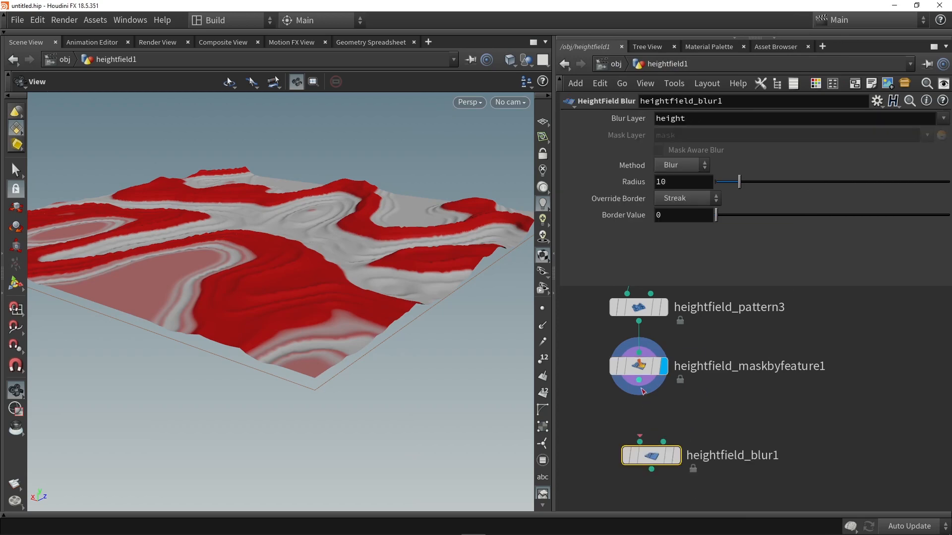
left_click_drag(639, 380, 639, 442)
left_click_drag(638, 380, 643, 423)
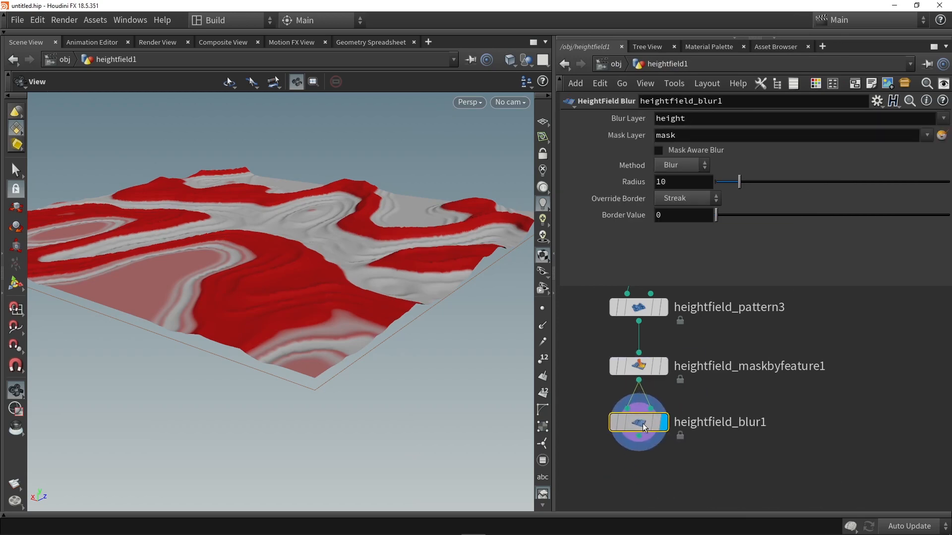
- Try a blur radius of 100 on heightfield_blur1 and inspect the masked terrain from a low angle
left_click_drag(753, 181, 948, 181)
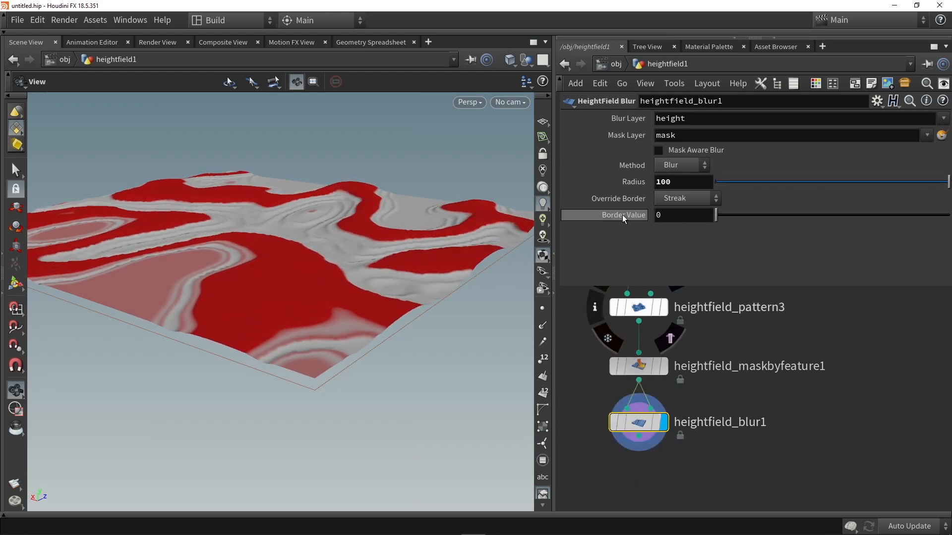
left_click_drag(318, 218, 305, 240)
left_click_drag(447, 215, 476, 233)
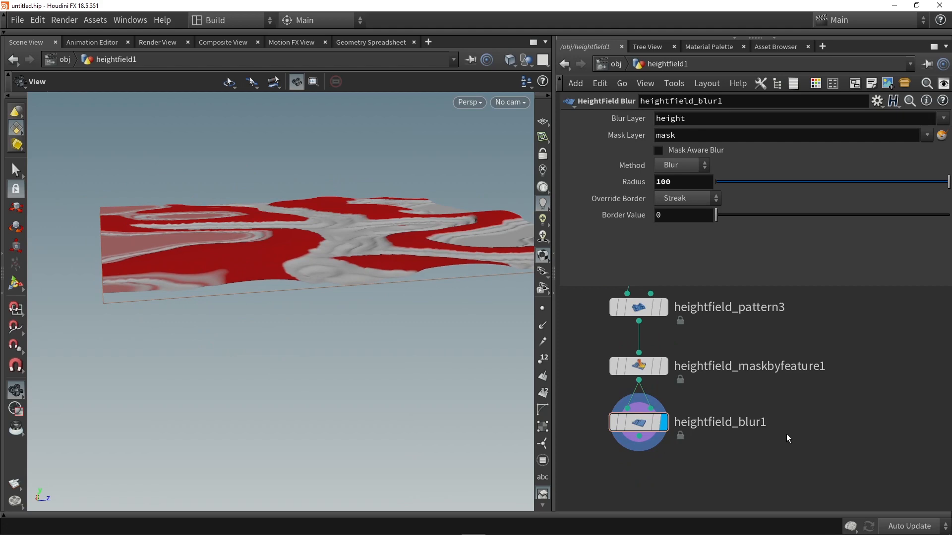
- Add a HeightField Mask Clear node below heightfield_blur1, connect it to the blur output, and display it
key("Tab")
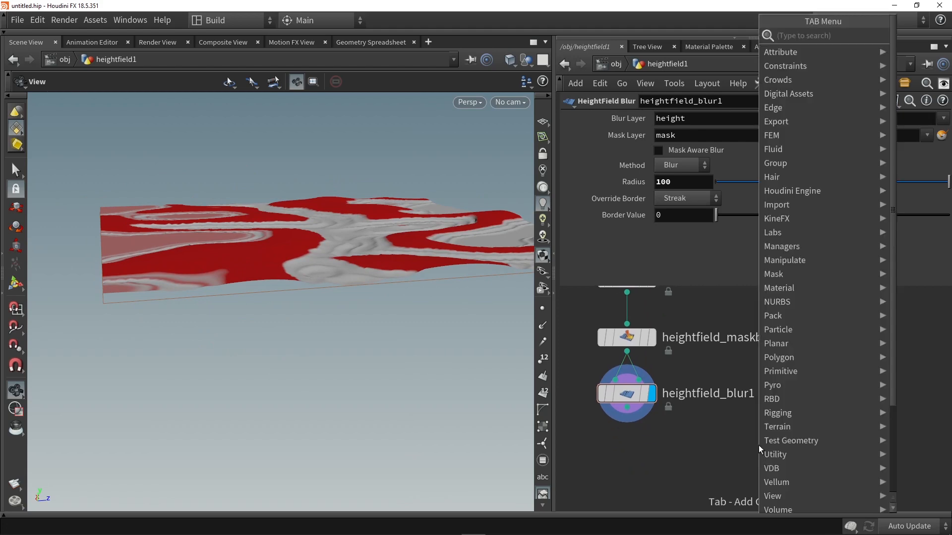
type("clear")
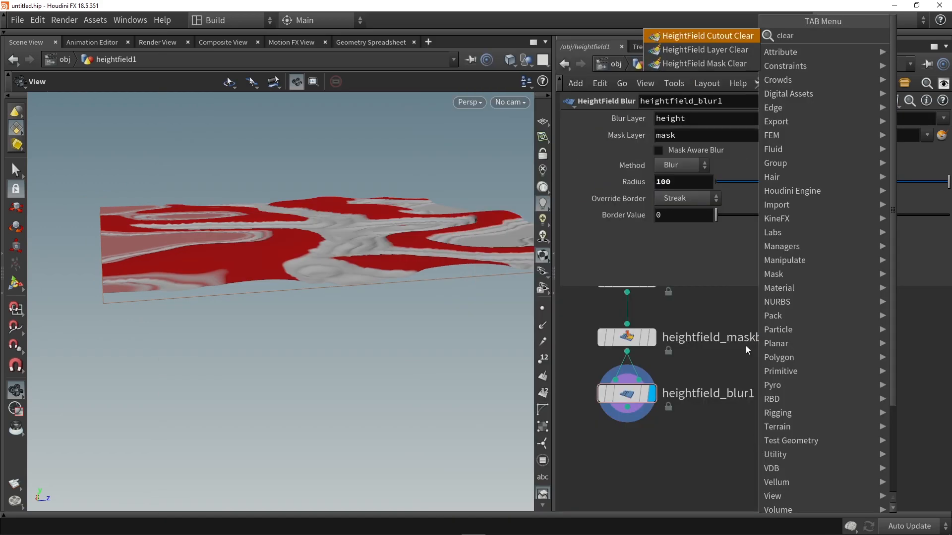
left_click(714, 63)
left_click(627, 459)
left_click_drag(626, 407, 629, 452)
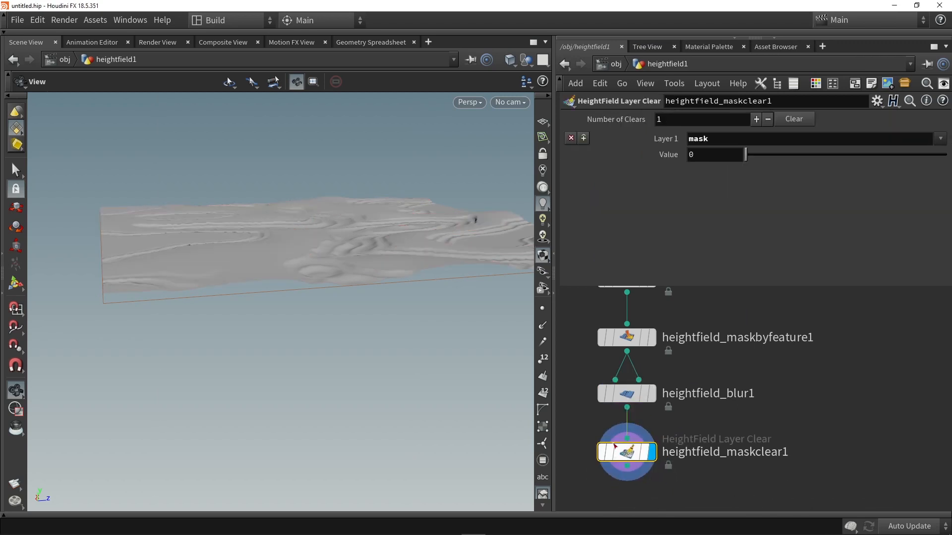
- Inspect the unmasked terrain up close and reduce the blur radius of heightfield_blur1 to 20
left_click_drag(248, 171, 301, 225)
right_click_drag(301, 225, 334, 291)
left_click_drag(334, 291, 391, 299)
left_click(633, 395)
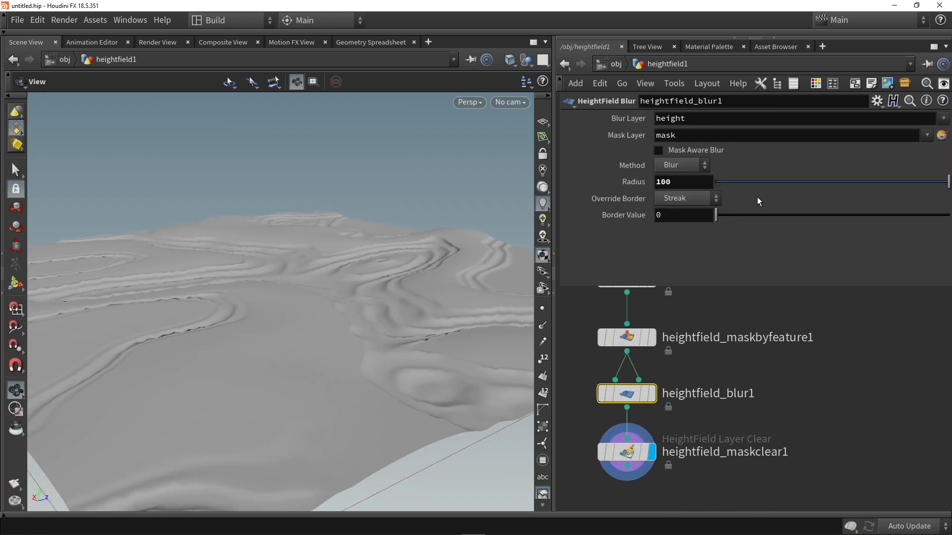
left_click_drag(947, 181, 762, 182)
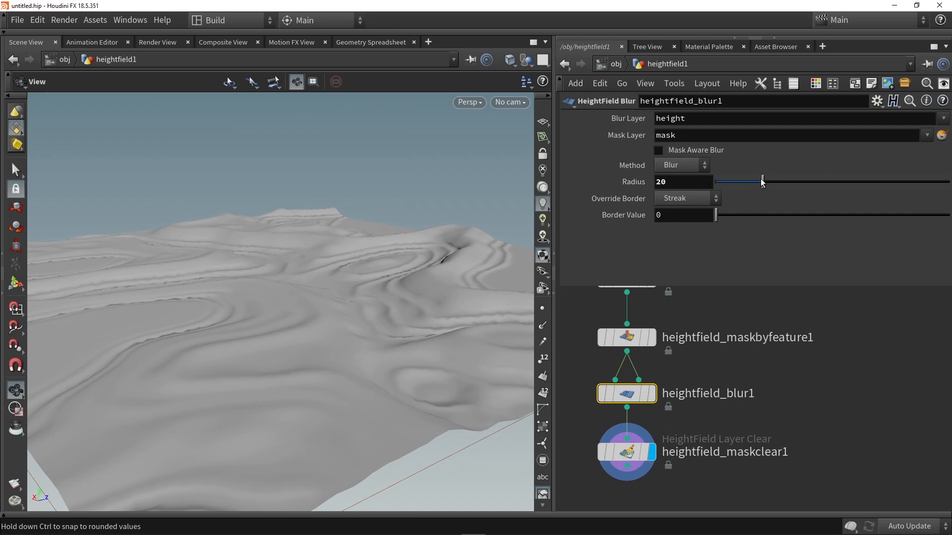
- Add a HeightField Remap node below heightfield_maskclear1, connect it to the first input, and display it
middle_click_drag(806, 422, 811, 353)
scroll(811, 353, "down", 2)
left_click_drag(302, 342, 361, 331)
left_click_drag(453, 243, 386, 270)
key("Tab")
type("rem")
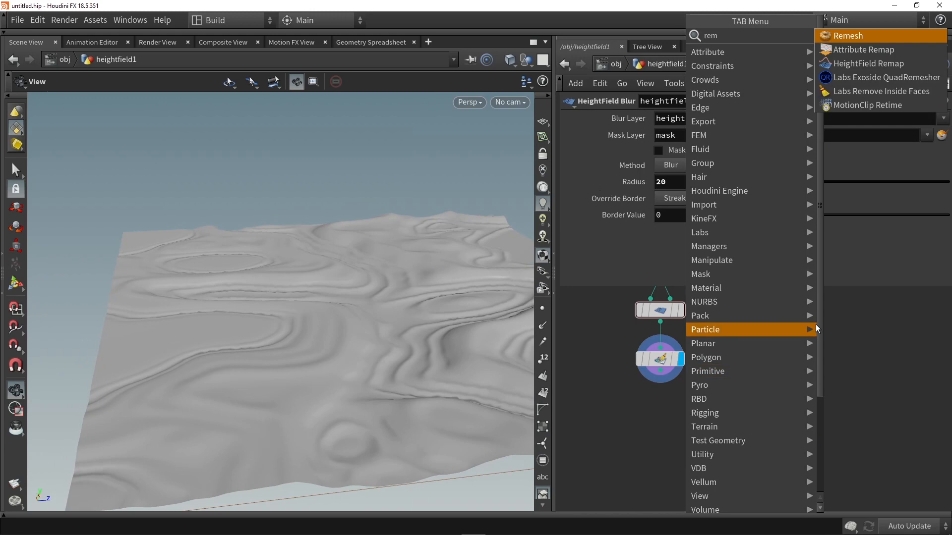
left_click(867, 64)
left_click(660, 410)
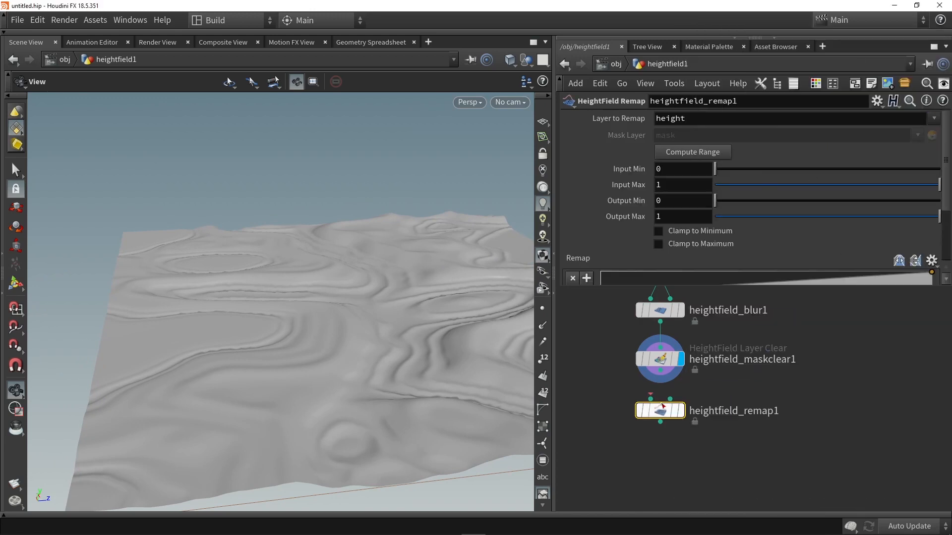
left_click_drag(660, 371, 686, 420)
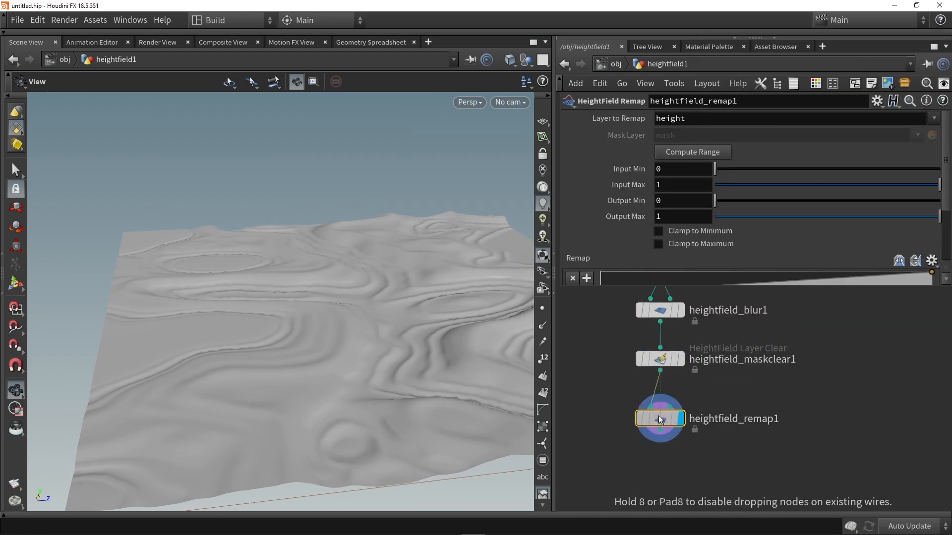
- Compute the remap node's range from the height layer, set Output Max to 10, and inspect the flattened terrain
left_click(670, 154)
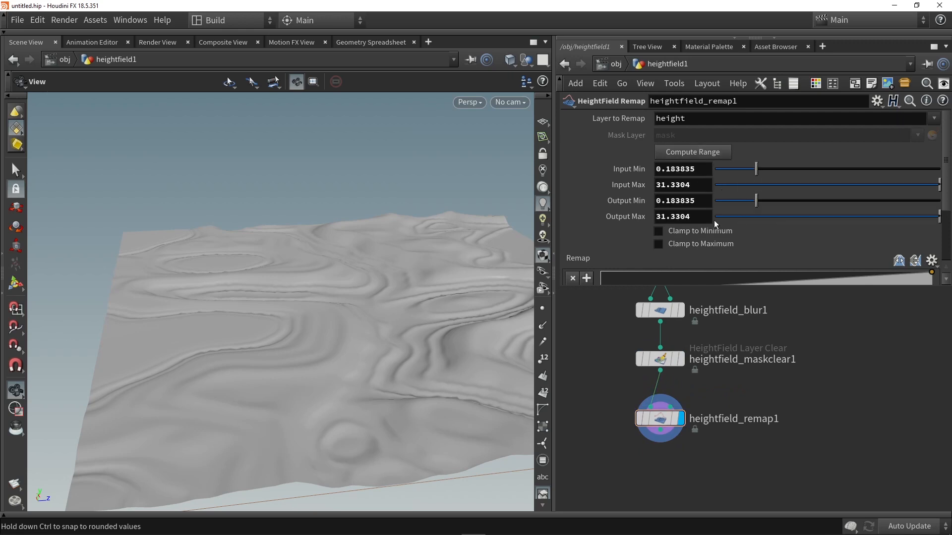
double_click(695, 216)
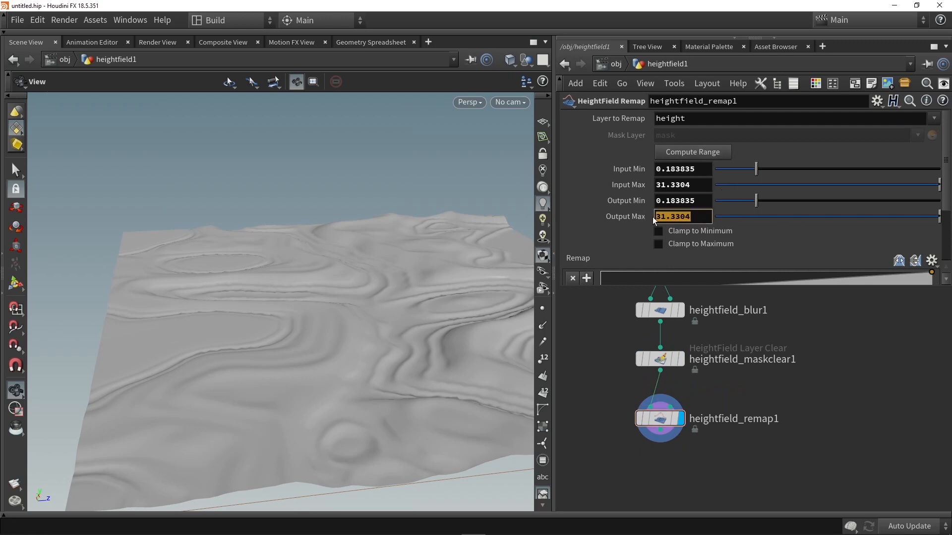
key("Return")
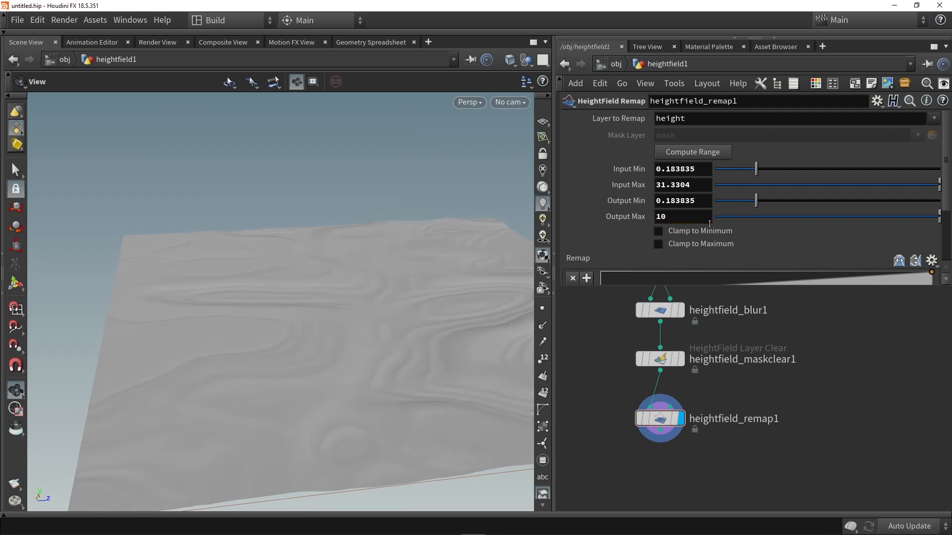
left_click_drag(306, 322, 336, 322)
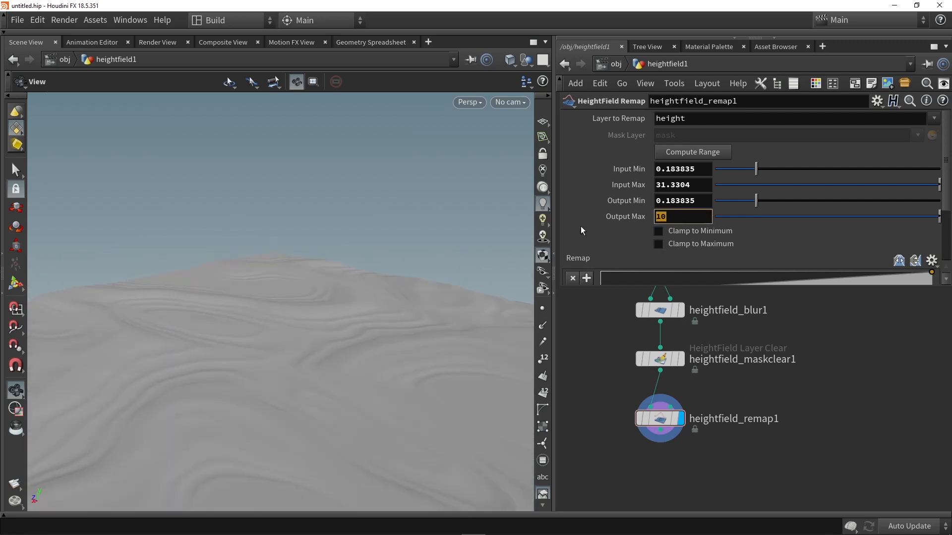
- Raise the remap node's Output Max to 12 and check the terrain from above
type("12")
key("Return")
left_click_drag(326, 307, 376, 267)
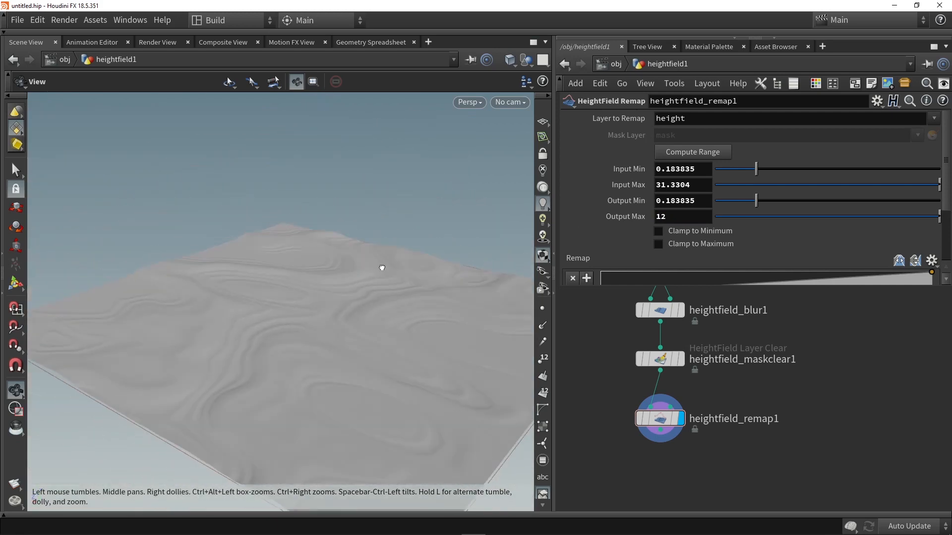
- Add a HeightField Noise node below heightfield_remap1, connect it to the remap output, and display it
key("Tab")
type("nois")
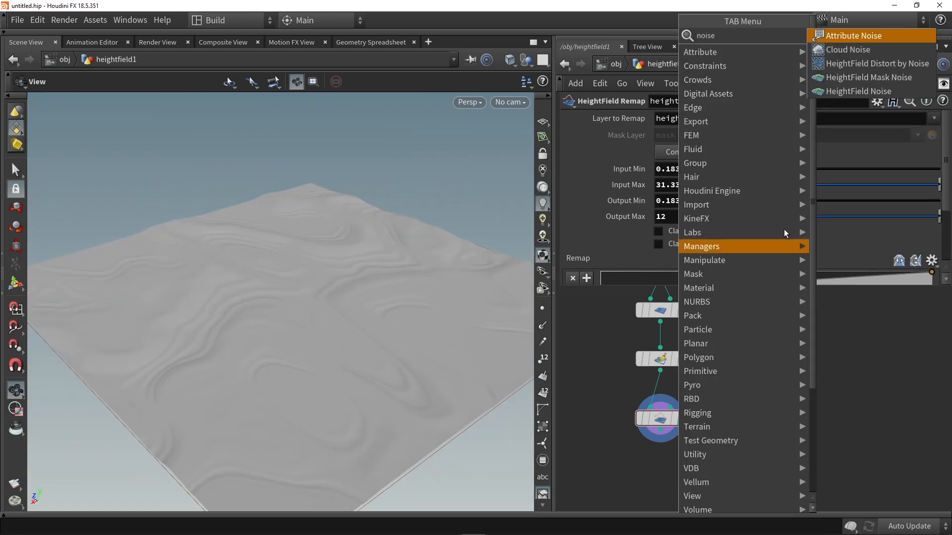
left_click(859, 91)
left_click(646, 432)
scroll(650, 377, "up", 4)
mouse_move(686, 479)
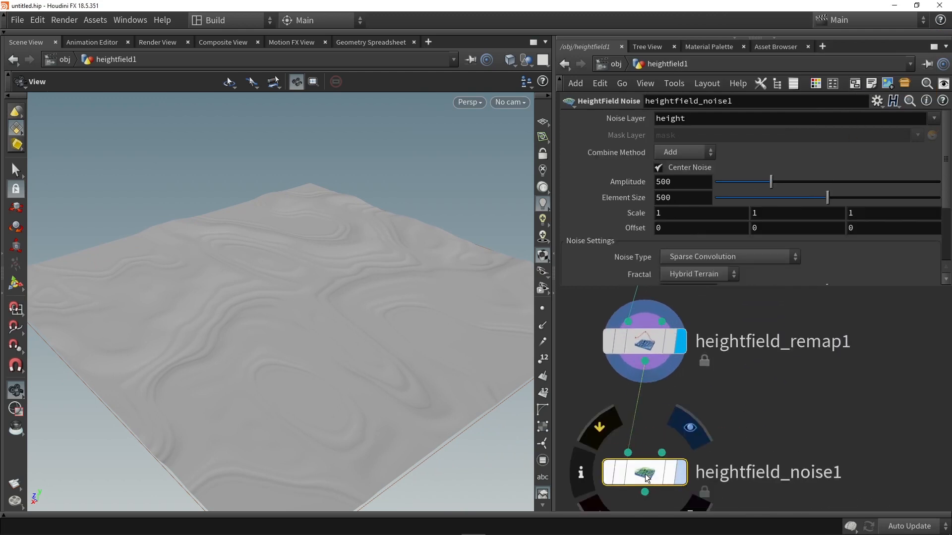
left_click_drag(639, 476, 641, 423)
- Set the noise amplitude to 274 and the element size to 901, and inspect the terrain from several angles
left_click_drag(771, 181, 745, 185)
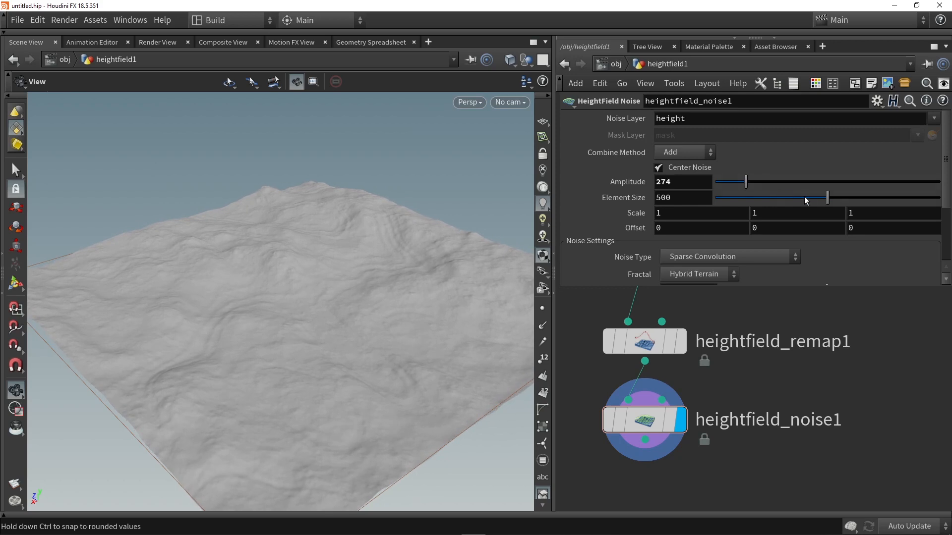
left_click_drag(828, 203, 918, 203)
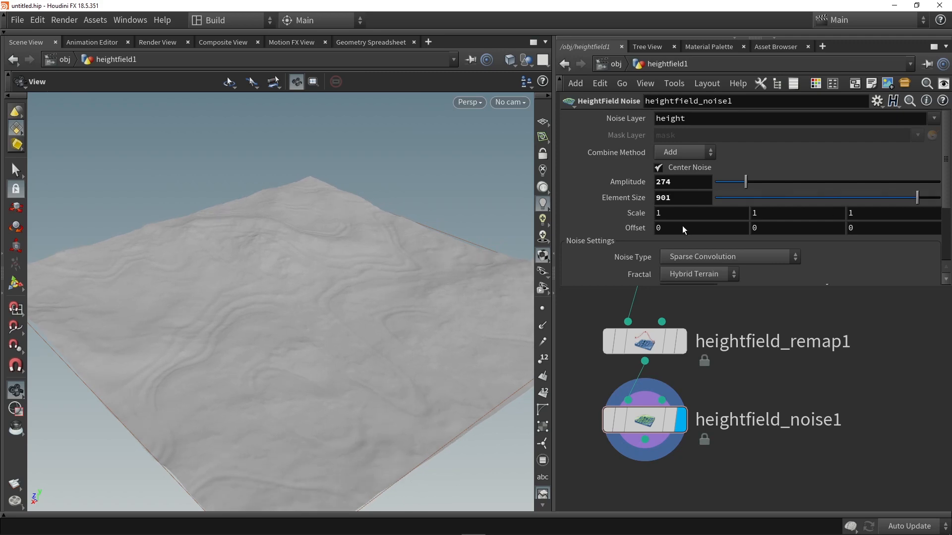
left_click_drag(414, 223, 320, 270)
left_click_drag(277, 220, 351, 276)
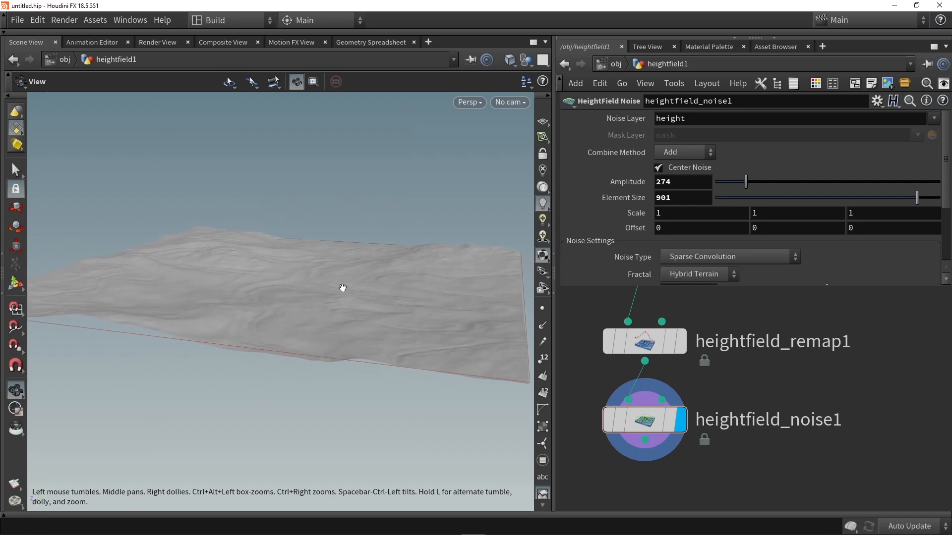
- Set the roughness of heightfield_noise1 to 0.499 and inspect the terrain surface
scroll(351, 276, "up", 5)
scroll(664, 238, "down", 2)
scroll(664, 238, "down", 2)
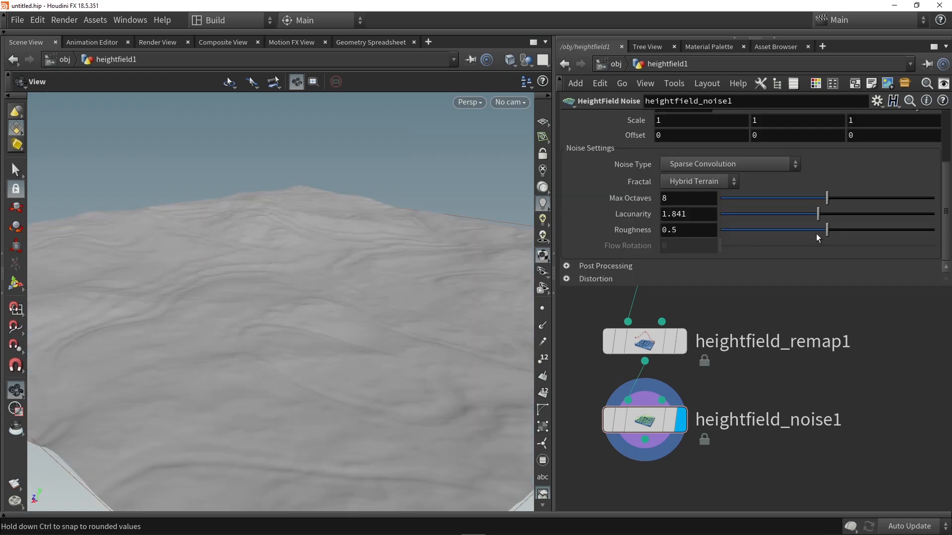
mouse_move(832, 230)
left_mouse_down()
mouse_move(785, 234)
mouse_move(935, 233)
mouse_move(770, 233)
mouse_move(826, 232)
left_mouse_up()
mouse_move(432, 267)
left_mouse_down()
mouse_move(320, 264)
mouse_move(422, 265)
left_mouse_up()
- Add a HeightField Resample node below heightfield_noise1, connect it to the noise output, and display it
middle_click_drag(712, 502, 718, 429)
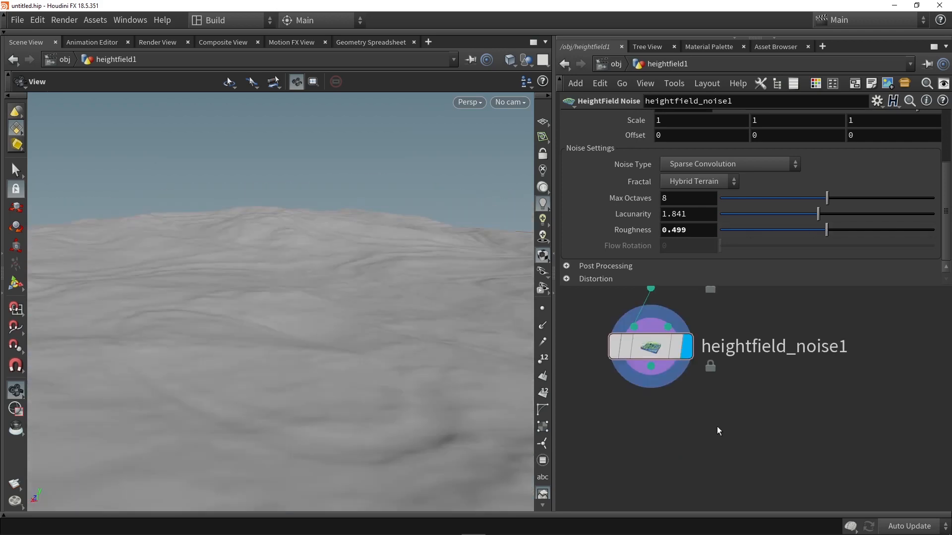
key("Tab")
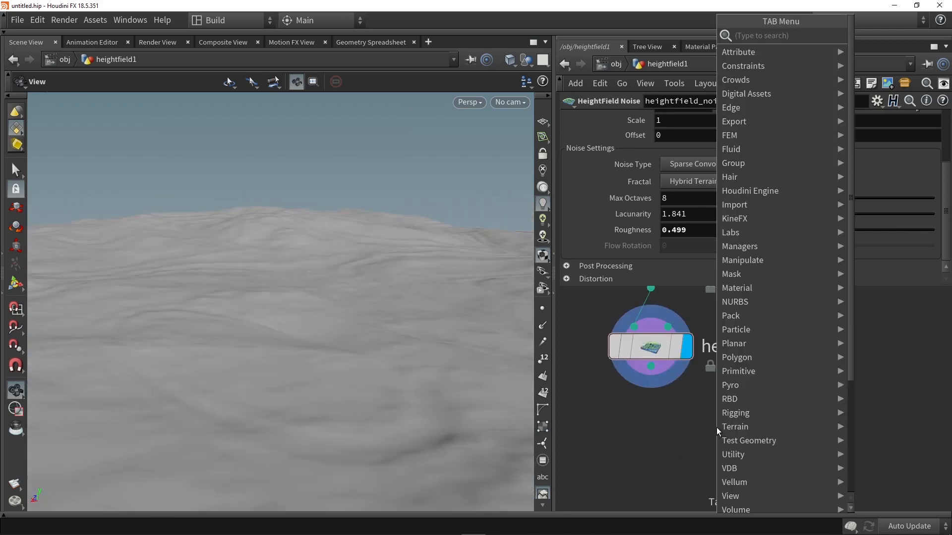
type("resa")
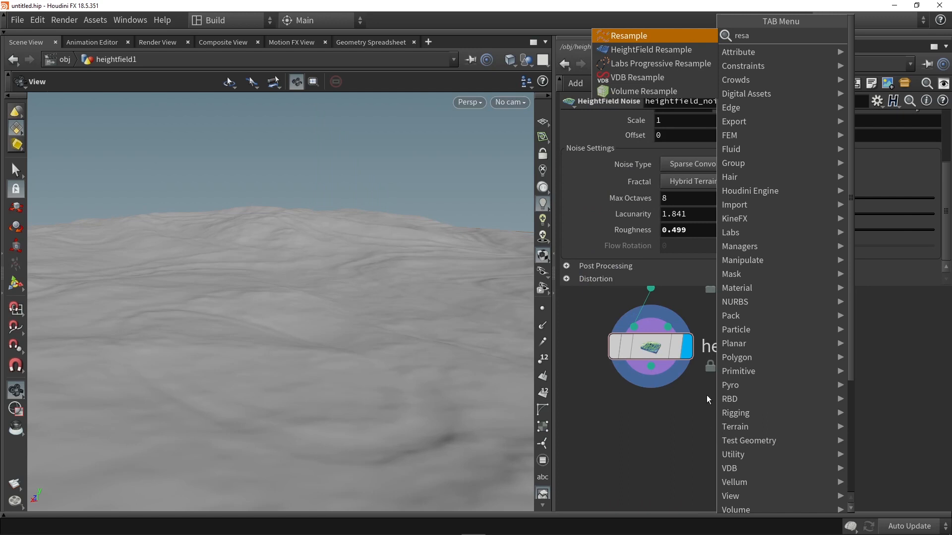
left_click(647, 49)
left_click(661, 426)
left_click(650, 367)
left_click(659, 407)
left_click(698, 430)
left_click_drag(656, 432, 645, 430)
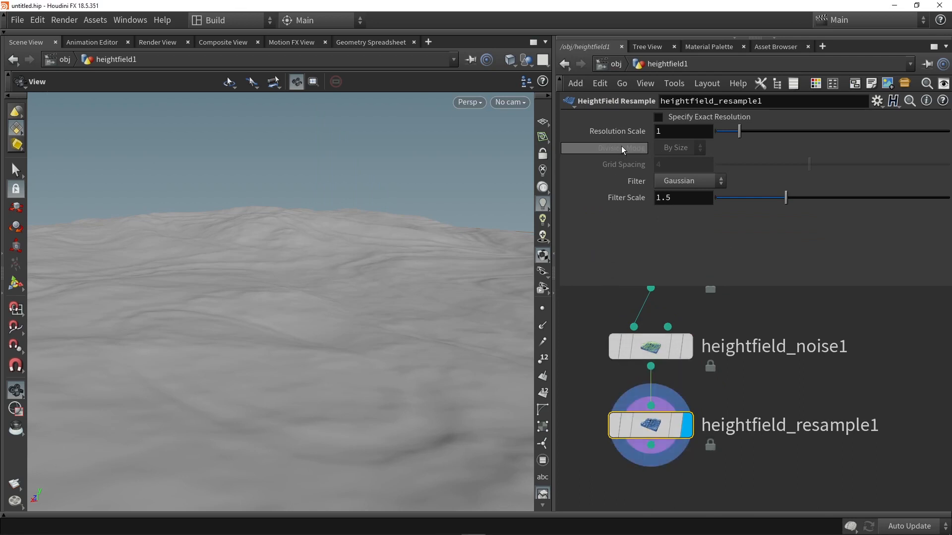
- Enable Specify Exact Resolution on the resample node and set its Grid Spacing to 1
left_click(678, 119)
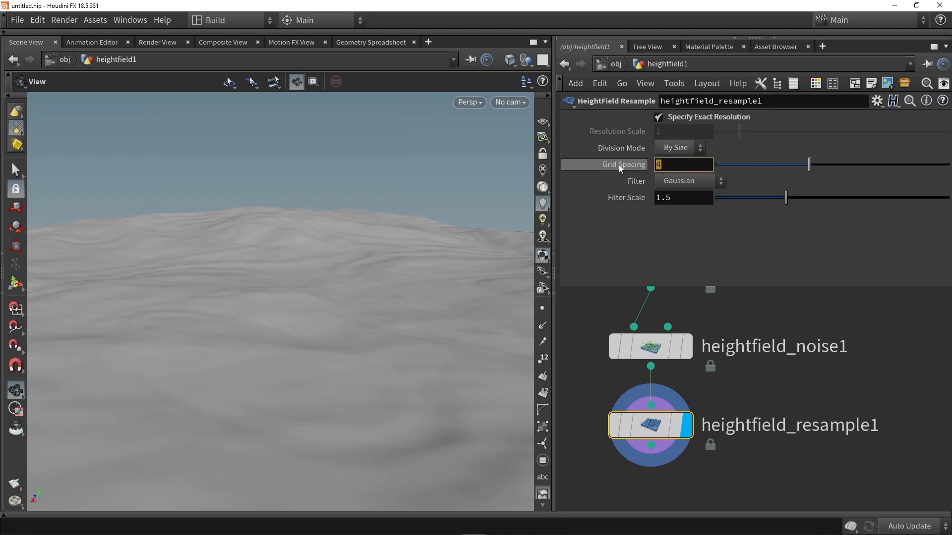
type("1")
key("Return")
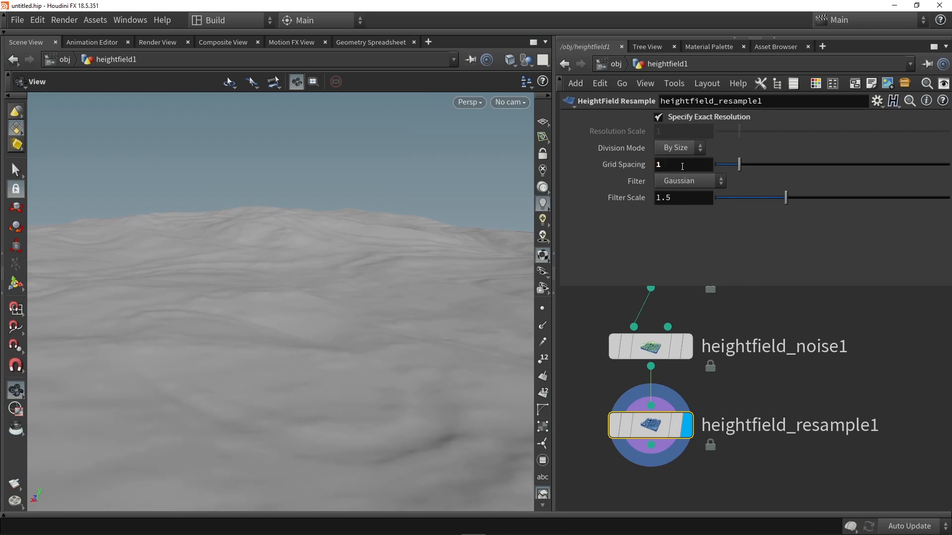
- Compare the Grid Spacing of the initial heightfield1 node with that of heightfield_resample1
mouse_move(616, 430)
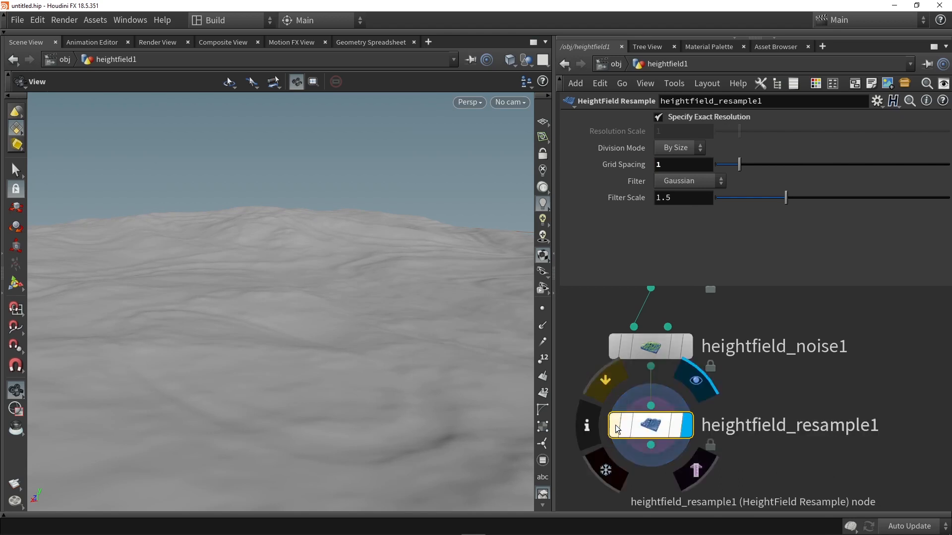
scroll(829, 375, "down", 8)
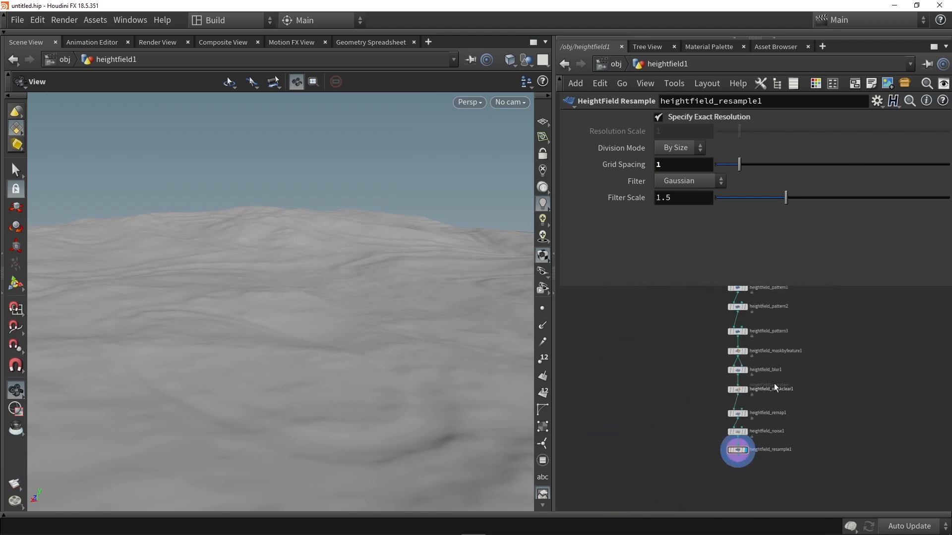
scroll(714, 319, "up", 3)
left_click(717, 316)
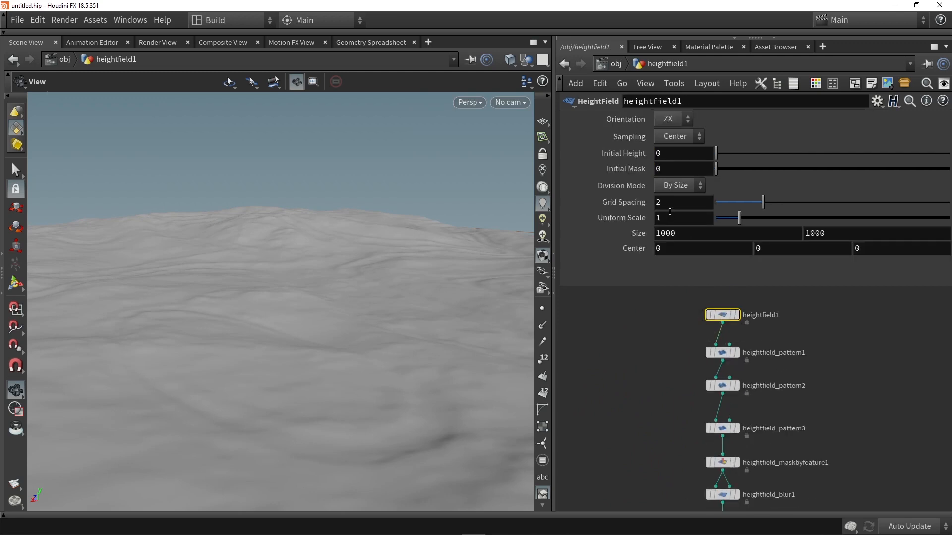
left_click_drag(658, 204, 634, 210)
left_click(644, 397)
middle_click_drag(641, 431, 636, 332)
scroll(638, 342, "down", 3)
middle_click_drag(649, 379, 646, 349)
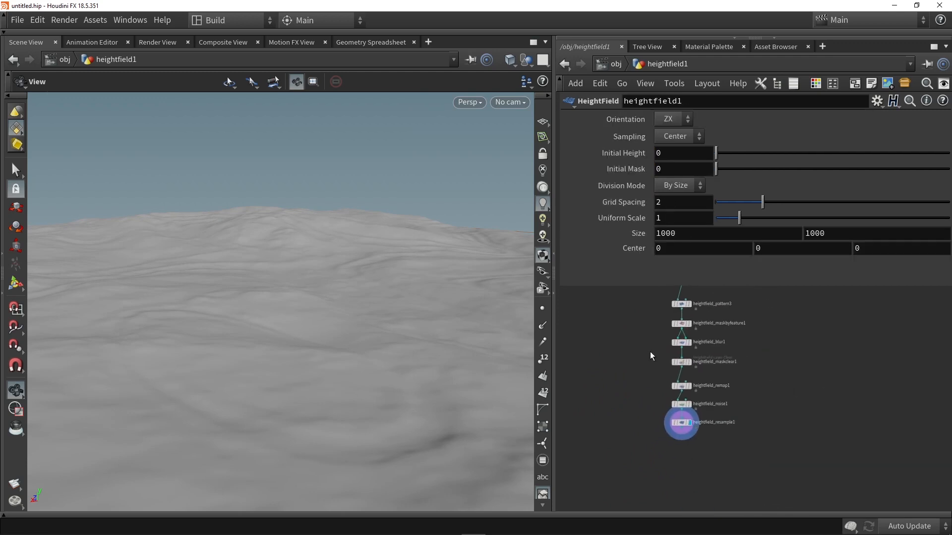
scroll(682, 424, "up", 4)
left_click(686, 429)
left_click_drag(668, 165, 590, 197)
left_click(620, 354)
- Add a HeightField Slump node some distance below heightfield_resample1, leaving room for another node between them
middle_click_drag(599, 379, 597, 320)
scroll(649, 395, "up", 2)
middle_click_drag(652, 434, 641, 395)
key("Tab")
type("slum")
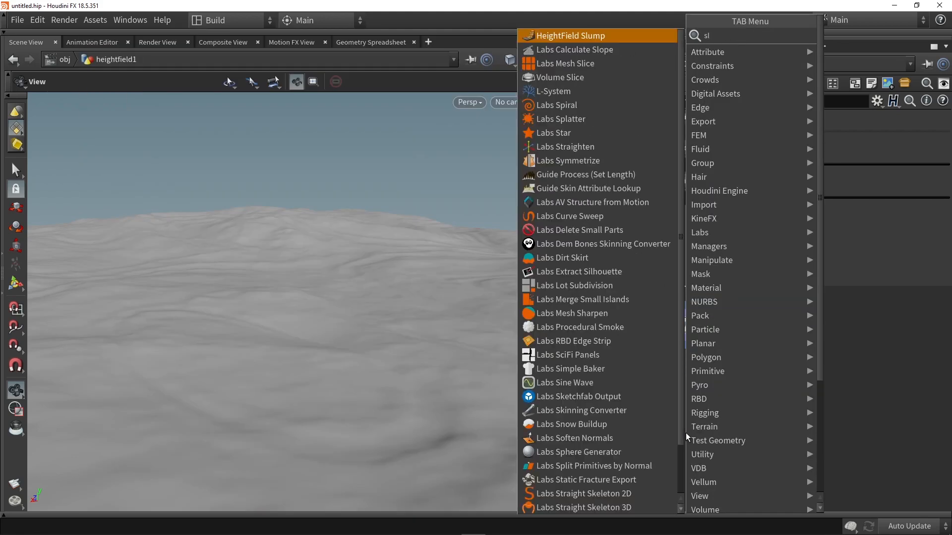
key("Return")
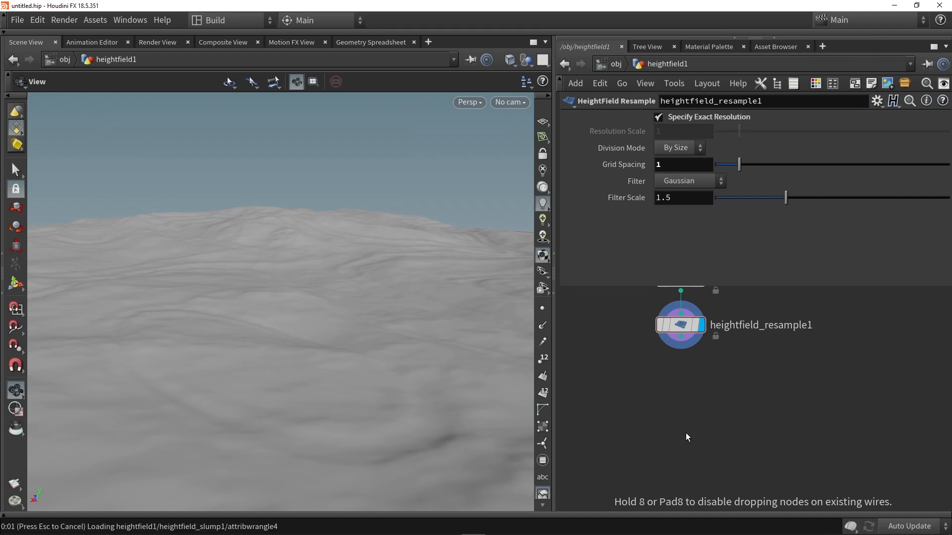
left_click(686, 432)
mouse_move(688, 433)
left_mouse_down()
mouse_move(677, 414)
mouse_move(683, 435)
left_mouse_up()
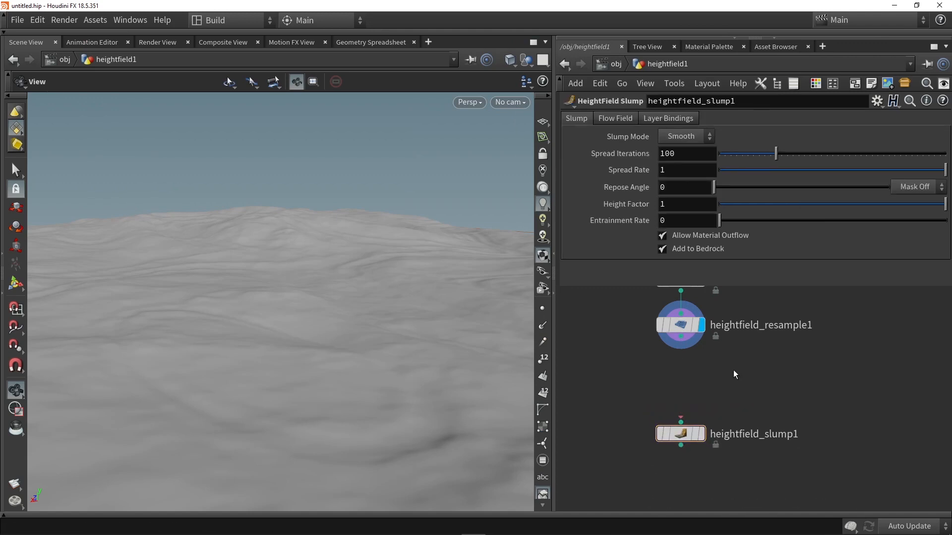
- Add a HeightField Mask by Feature node between the resample and slump nodes, connect it to the resample output, and display it
key("Tab")
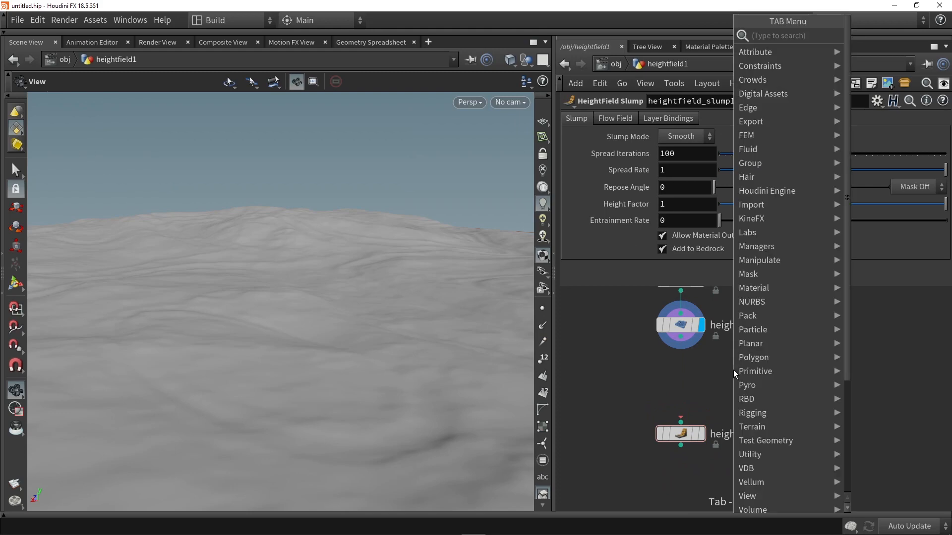
type("mask by f")
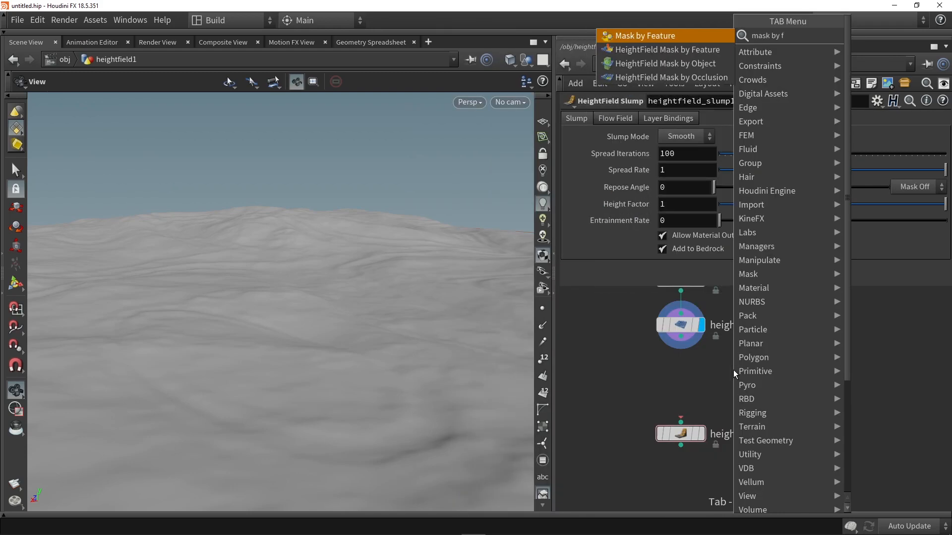
left_click(655, 50)
left_click(676, 381)
scroll(677, 367, "up", 1)
left_click_drag(675, 373, 681, 333)
left_click(706, 379)
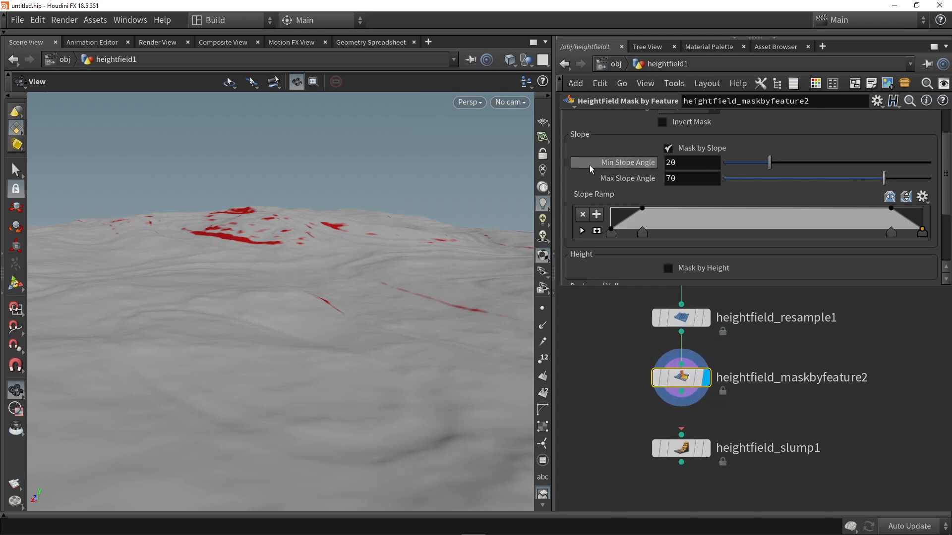
- Set the mask's Min Slope Angle to 11 and Max Slope Angle to 56.3, and inspect the masked slopes
left_click_drag(770, 165, 750, 164)
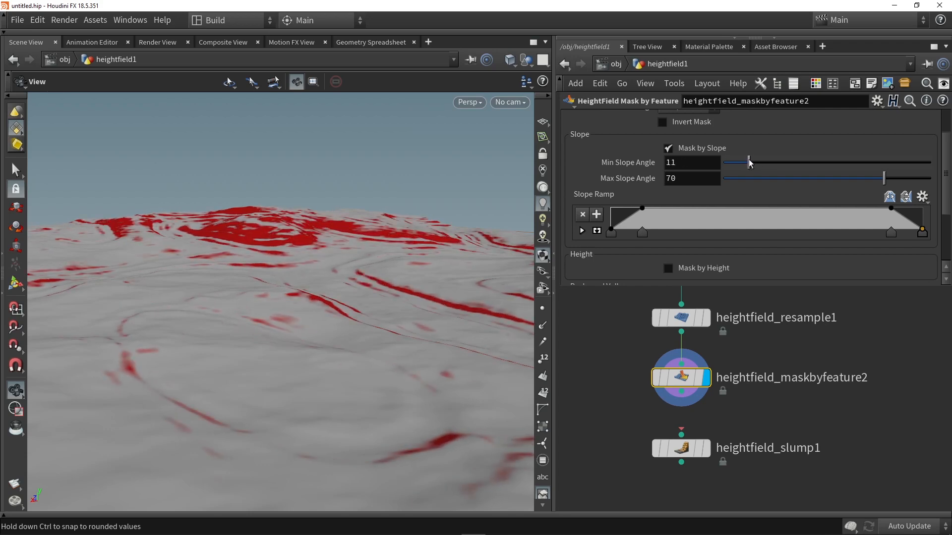
left_click_drag(838, 180, 863, 181)
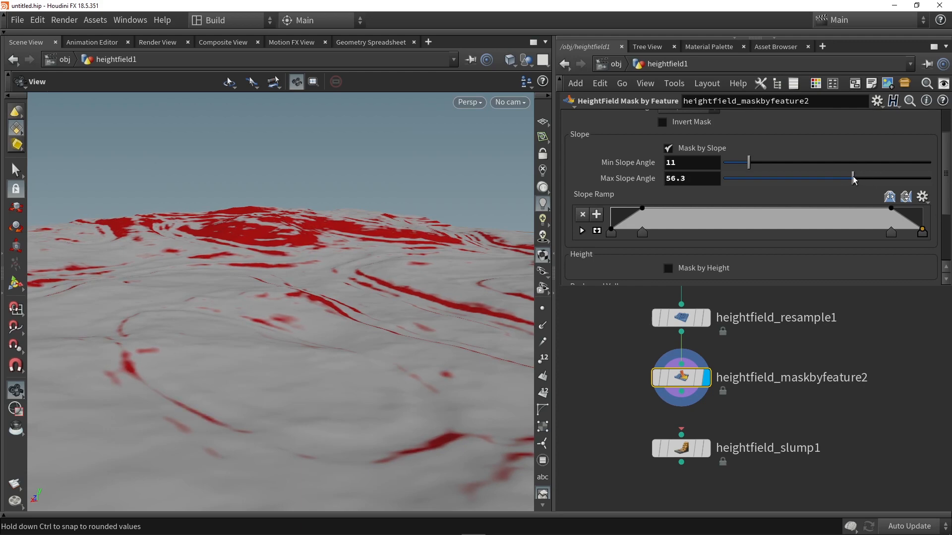
left_click_drag(328, 268, 307, 251)
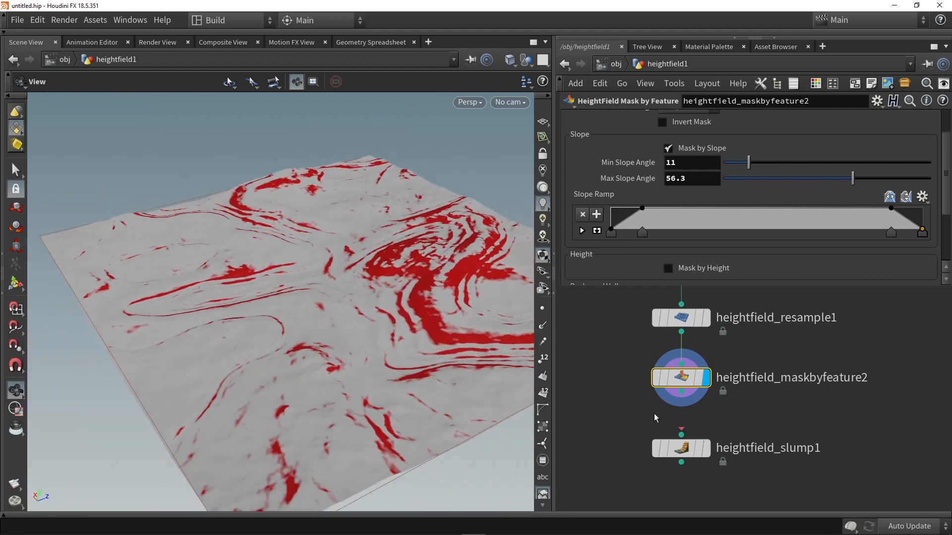
- Connect heightfield_maskbyfeature2 to heightfield_slump1 and display the slump result
left_click(686, 398)
left_click(694, 448)
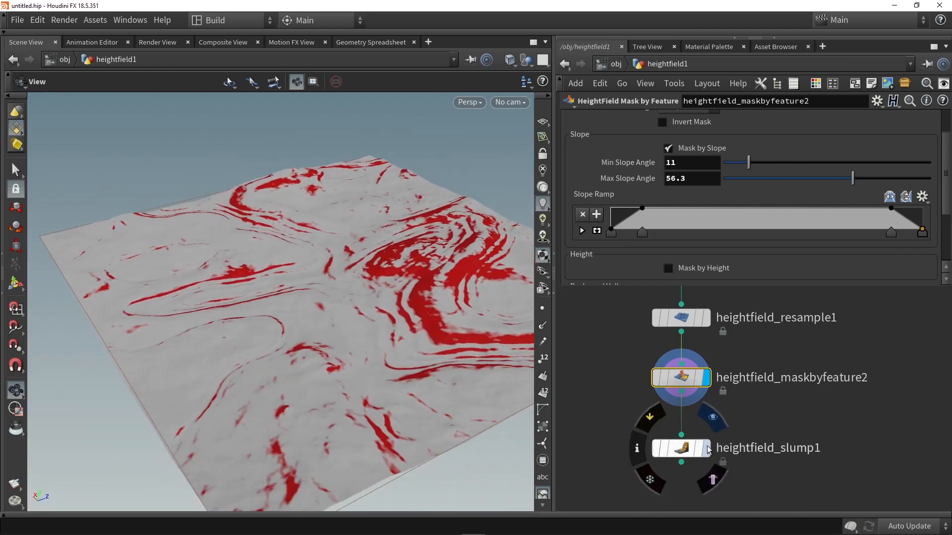
left_click(707, 448)
- Add a HeightField Mask Clear node after heightfield_slump1, display it, and inspect the slumped terrain up close
key("Tab")
type("clear")
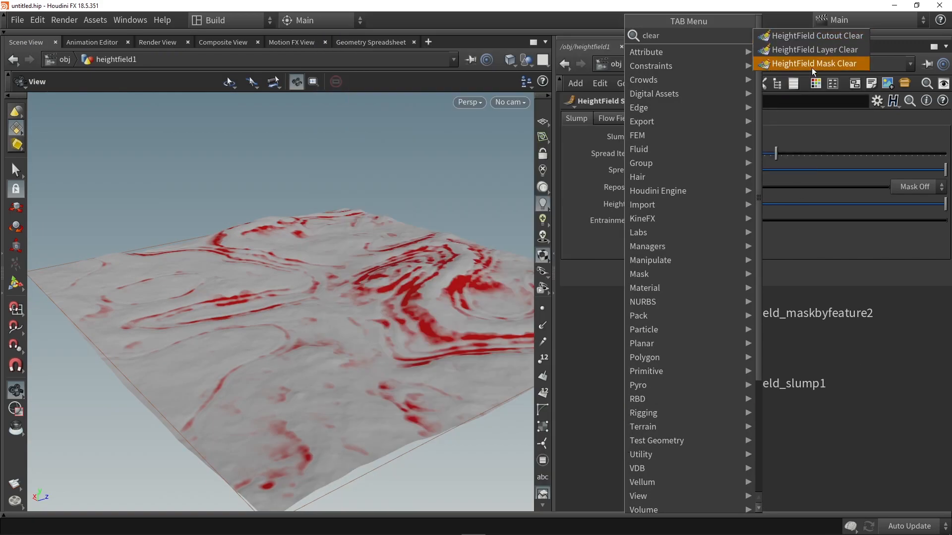
left_click(785, 67)
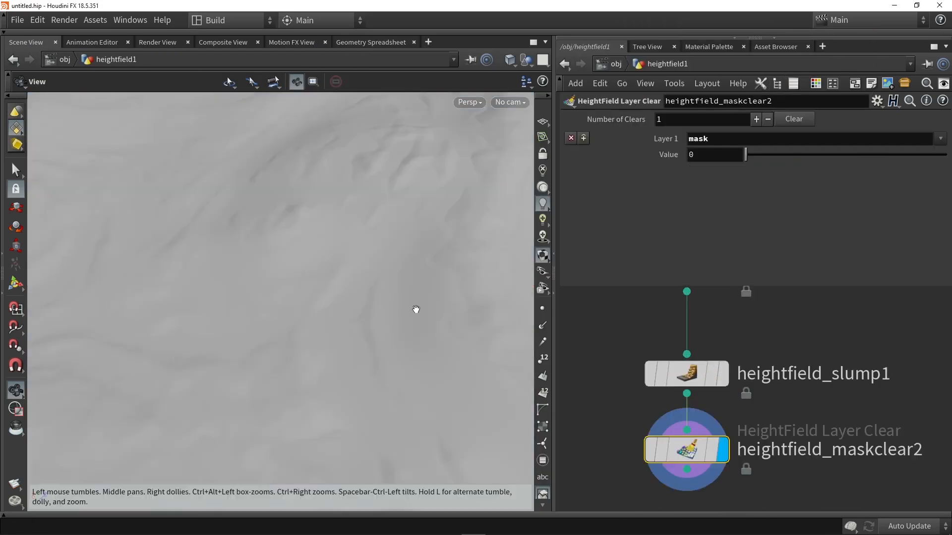
left_click_drag(414, 311, 182, 276)
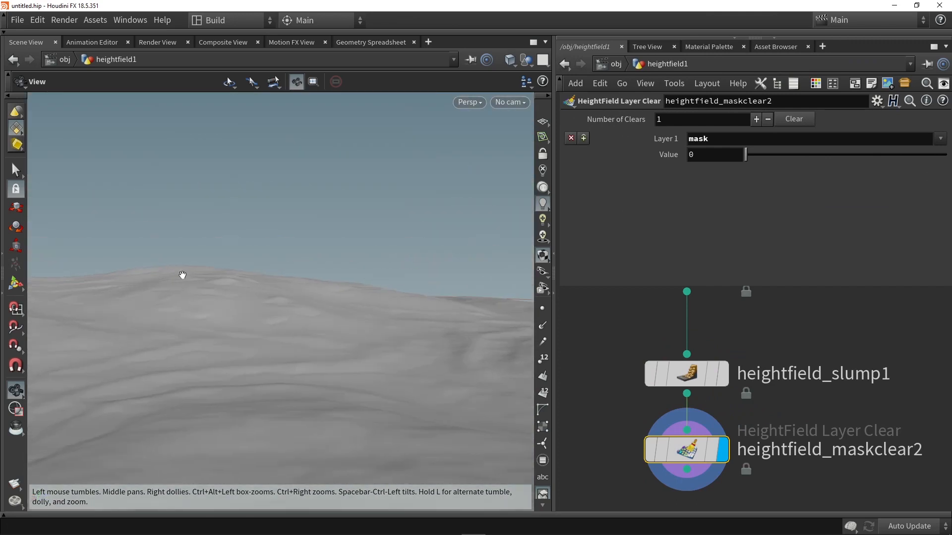
left_click_drag(315, 315, 450, 251)
left_click_drag(290, 398, 359, 296)
left_click_drag(426, 301, 298, 297)
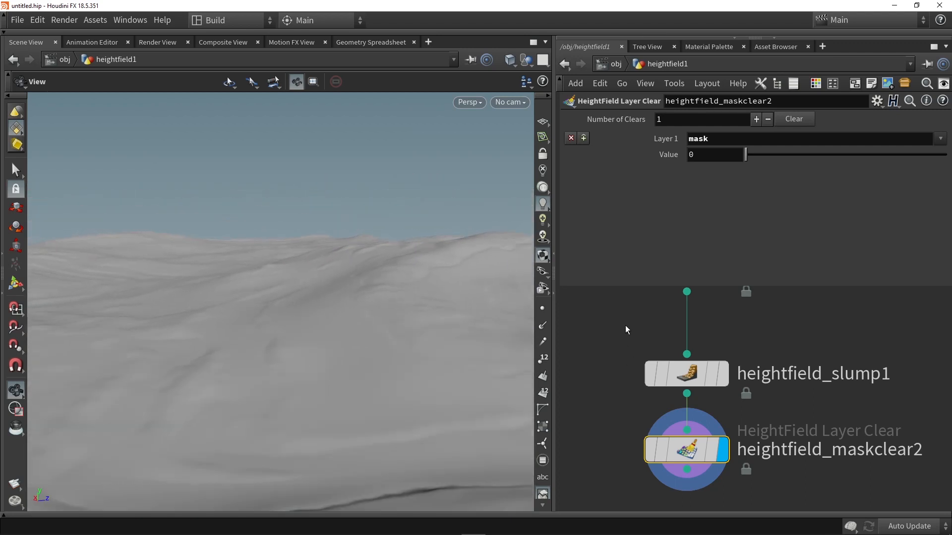
- Toggle the bypass of heightfield_resample1 repeatedly to compare the terrain with and without resampling, leaving the node active
middle_click_drag(626, 327, 633, 400)
scroll(635, 400, "down", 4)
scroll(643, 337, "up", 2)
left_click(647, 334)
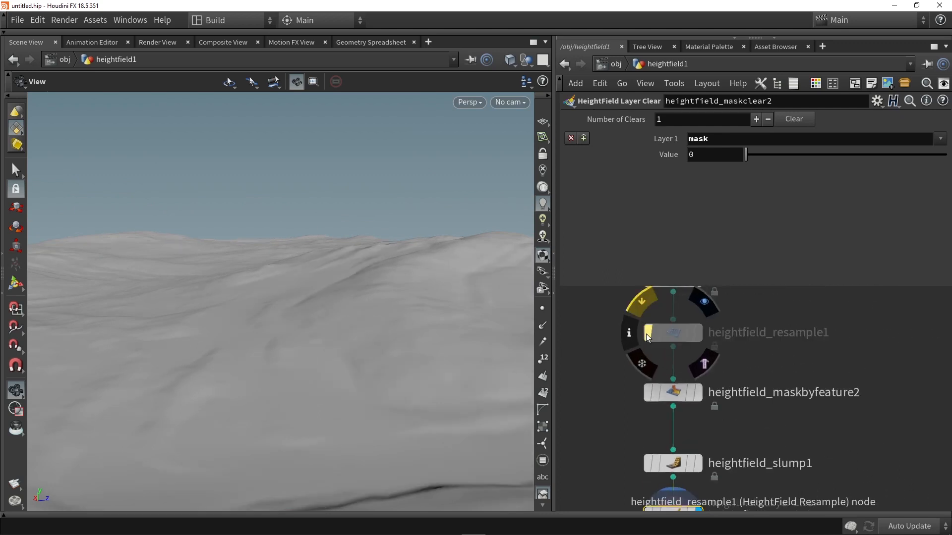
left_click(646, 334)
left_click(647, 334)
left_click(647, 334)
left_click(646, 334)
left_click(646, 334)
left_click(647, 335)
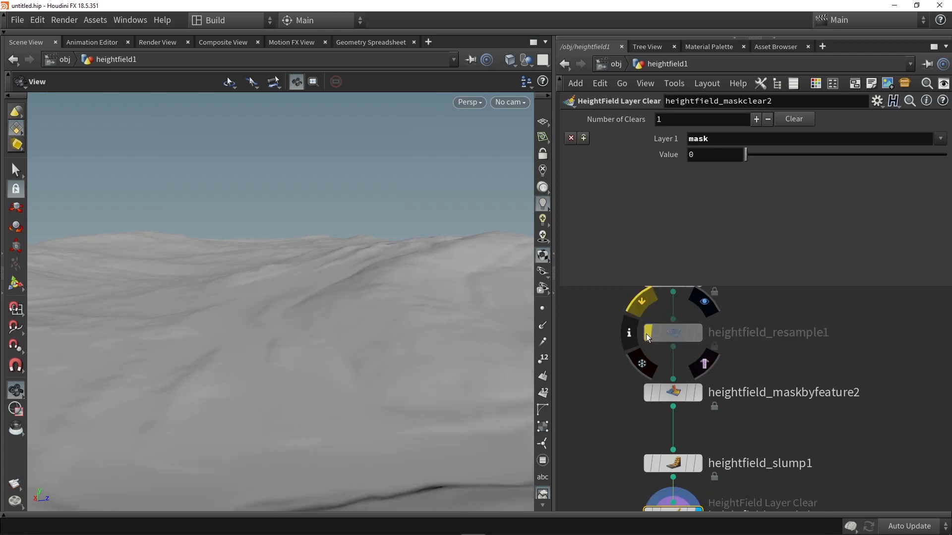
left_click(646, 334)
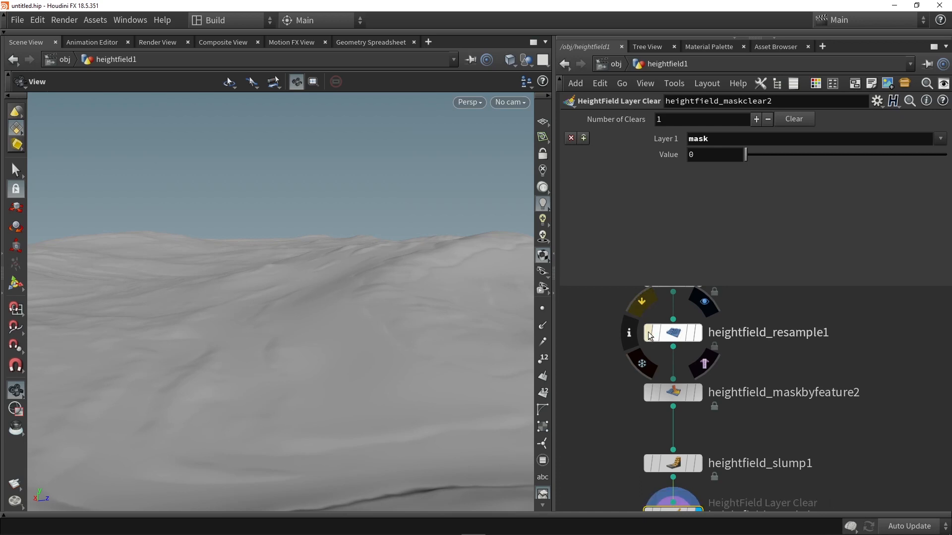
left_click(647, 332)
left_click(648, 331)
left_click(648, 331)
left_click(648, 332)
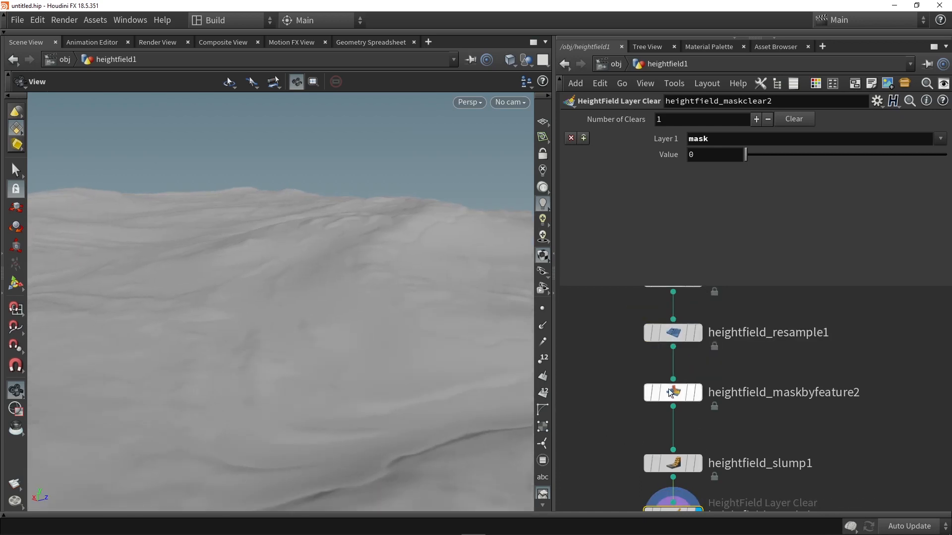
- Set the Min Slope Angle of heightfield_maskbyfeature2 to 11.4 and check the terrain from several angles
left_click(670, 393)
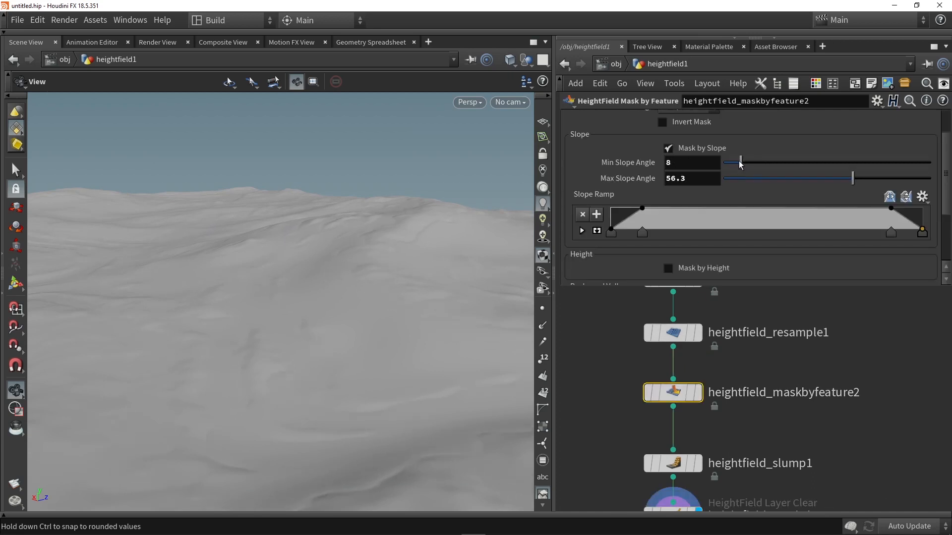
mouse_move(728, 164)
left_mouse_down()
mouse_move(769, 161)
mouse_move(722, 162)
mouse_move(740, 164)
left_mouse_up()
left_click_drag(348, 287, 277, 244)
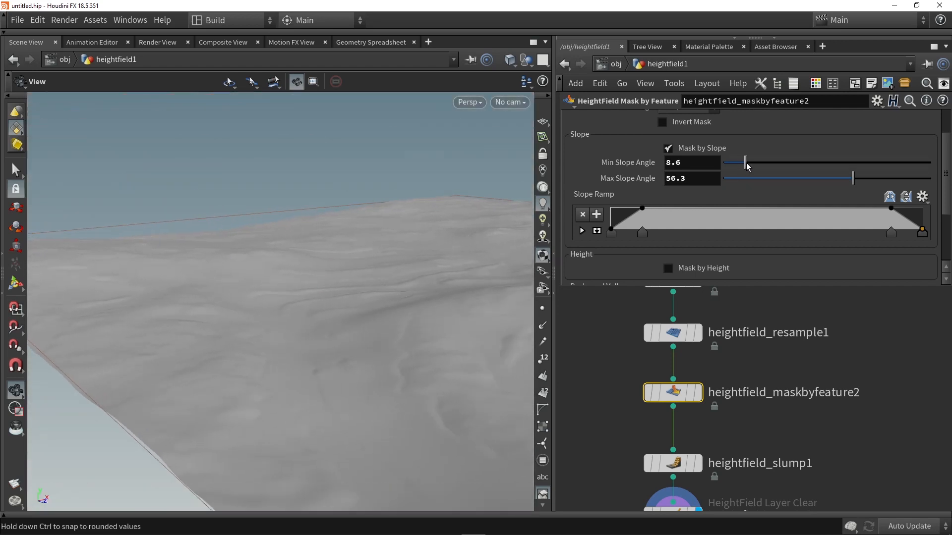
left_click_drag(749, 164, 750, 163)
left_click_drag(349, 284, 364, 357)
middle_click_drag(808, 432, 758, 417)
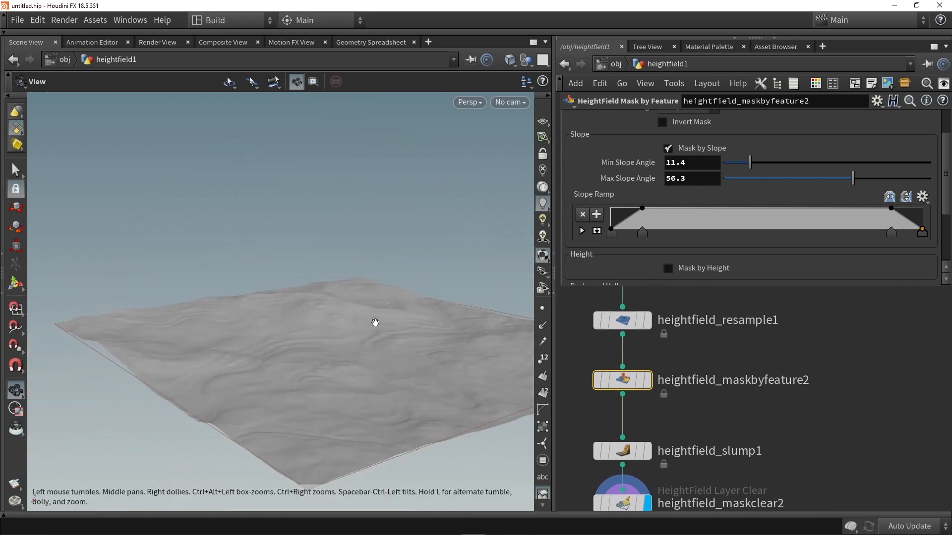
scroll(376, 323, "down", 2)
scroll(400, 334, "up", 2)
scroll(704, 404, "down", 6)
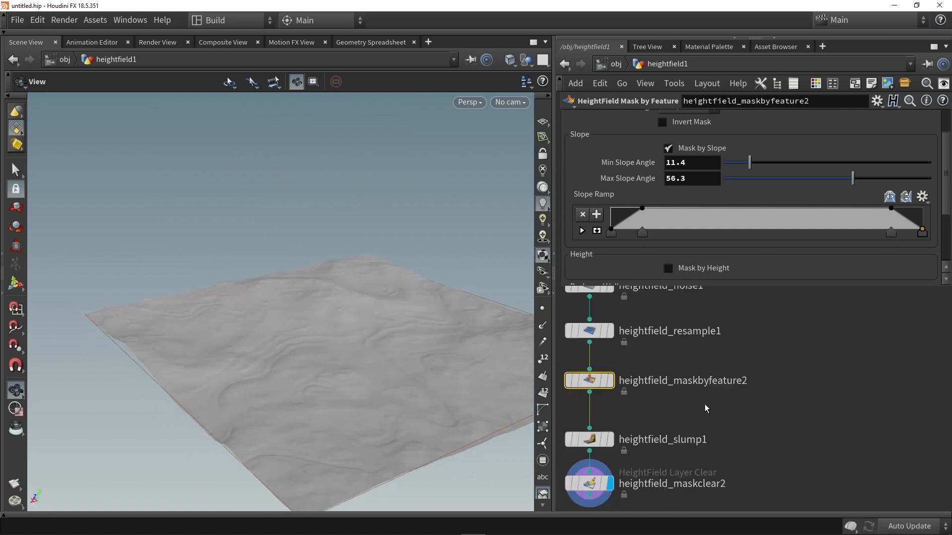
- Duplicate a distorted ramp HeightField Pattern node and branch the copy off heightfield1, beside the existing chain
middle_click_drag(656, 414, 650, 424)
scroll(651, 425, "down", 3)
middle_click_drag(663, 366, 663, 408)
scroll(599, 364, "up", 6)
scroll(626, 347, "up", 3)
left_click_drag(645, 347, 813, 347)
scroll(615, 372, "down", 3)
left_click_drag(614, 372, 766, 370)
scroll(740, 338, "up", 2)
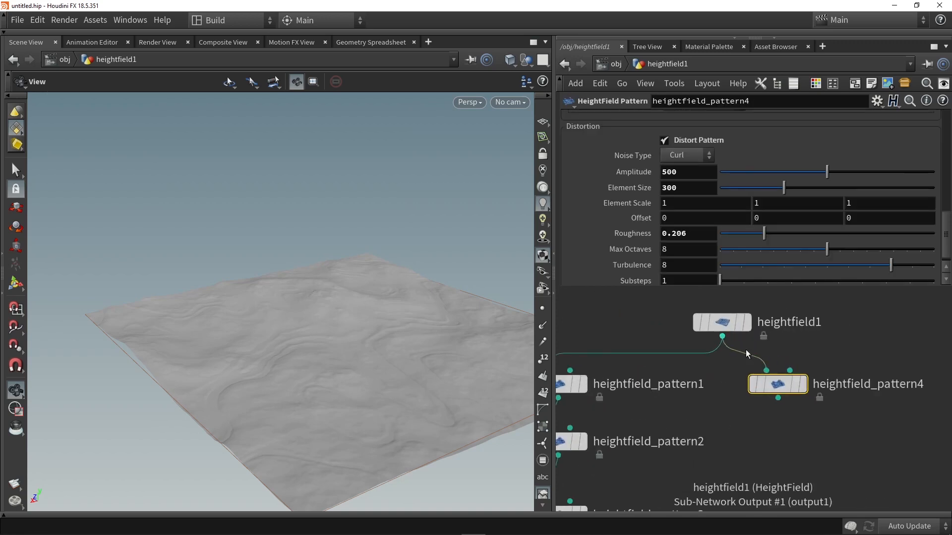
- Display heightfield_pattern4 and set its pattern Size to 2
left_click(803, 385)
key("g")
scroll(292, 325, "up", 3)
mouse_move(291, 325)
left_mouse_down()
mouse_move(287, 312)
mouse_move(294, 321)
left_mouse_up()
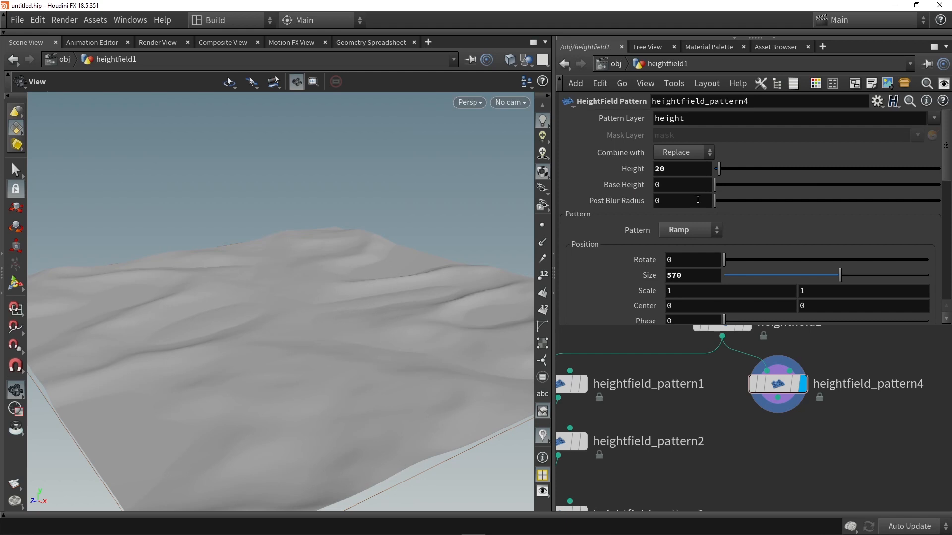
scroll(677, 265, "down", 1)
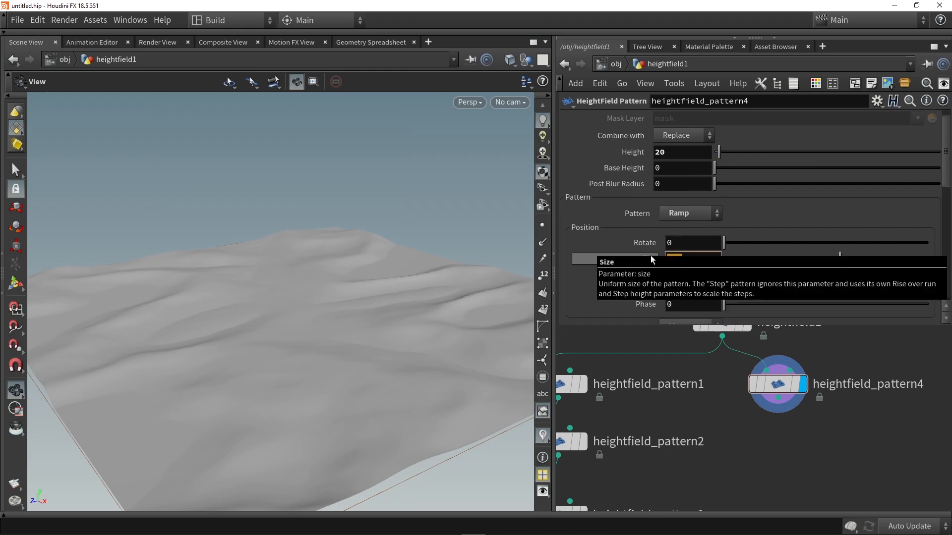
type("2")
key("Return")
- Try a Scale of 0.9 in both directions on heightfield_pattern4 and inspect the distorted pattern from above
left_click_drag(382, 266, 389, 302)
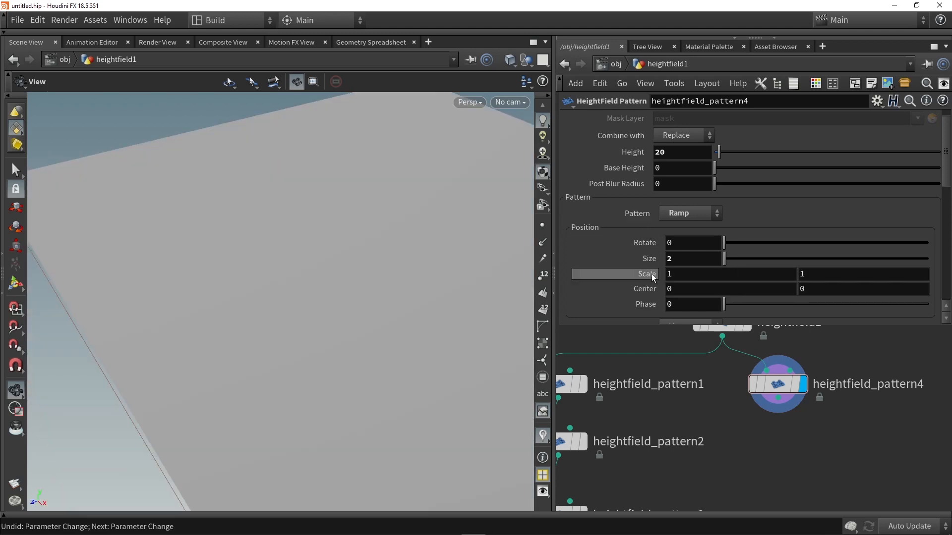
middle_click_drag(644, 275, 626, 273)
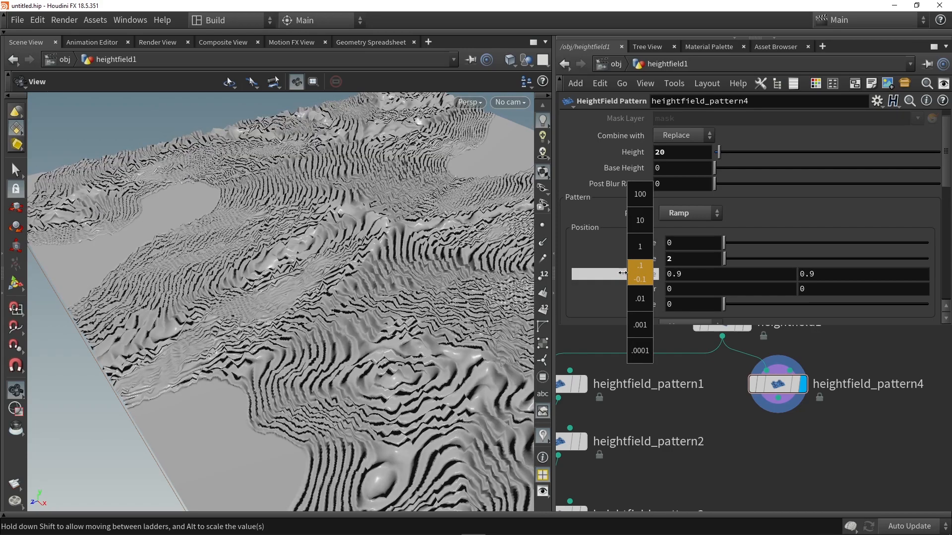
middle_click_drag(623, 272, 623, 272)
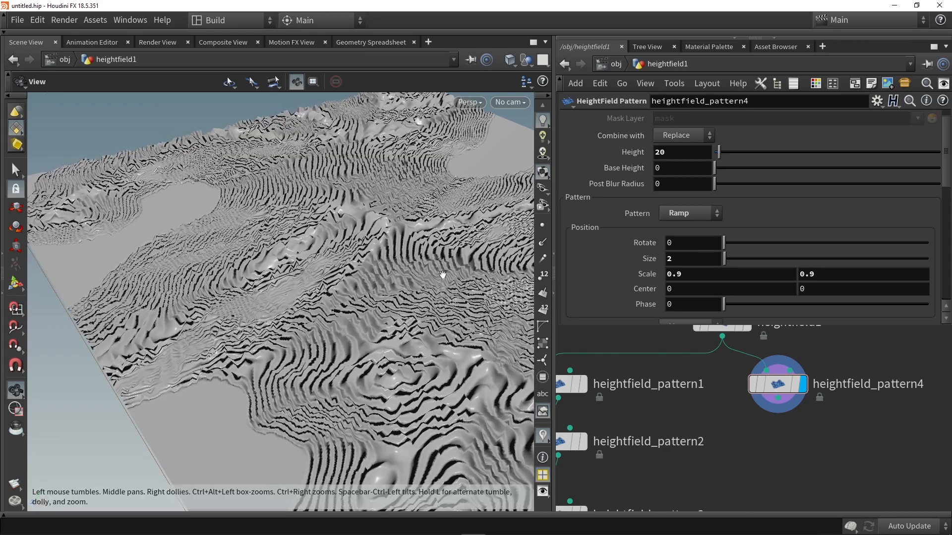
left_click_drag(378, 275, 409, 362)
scroll(409, 363, "down", 3)
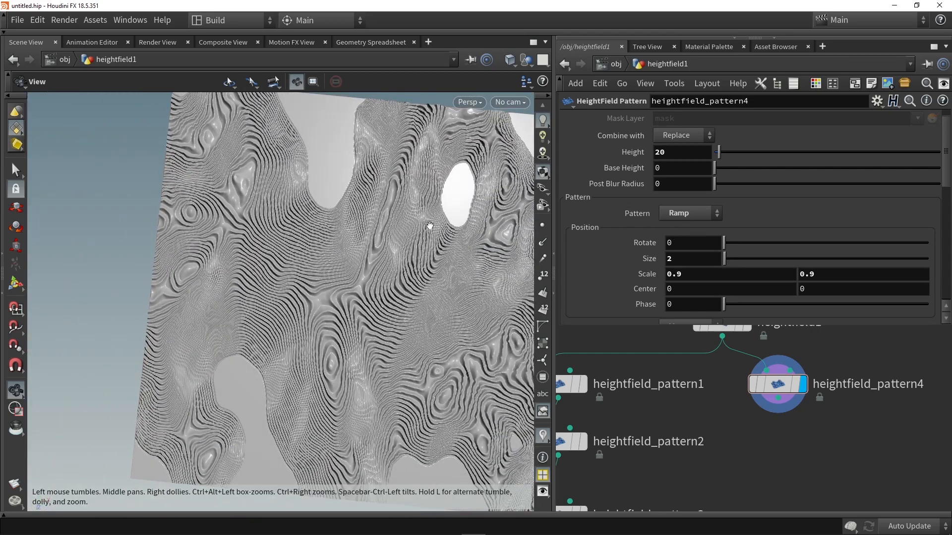
- Turn off Distort Pattern on heightfield_pattern4 and set both Scale values to 0.6
scroll(686, 248, "down", 10)
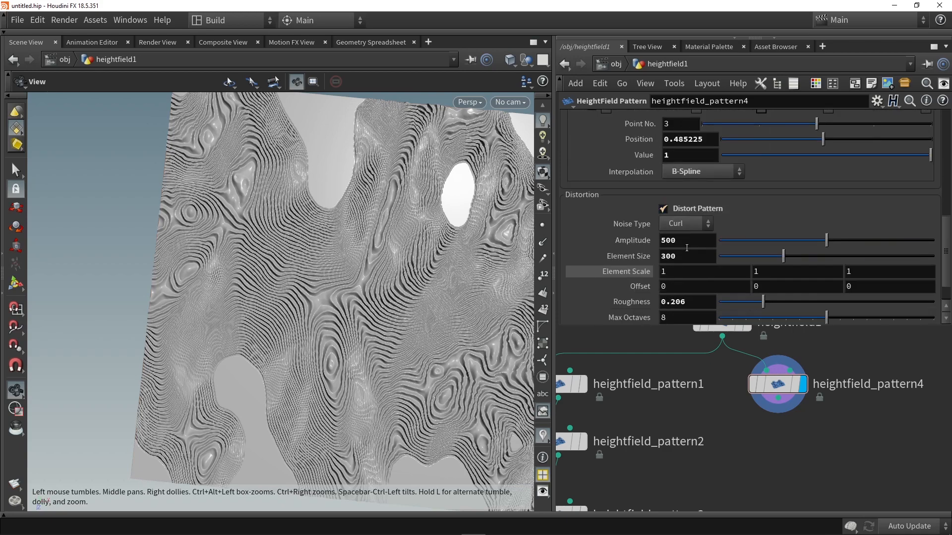
left_click(687, 209)
scroll(644, 253, "up", 8)
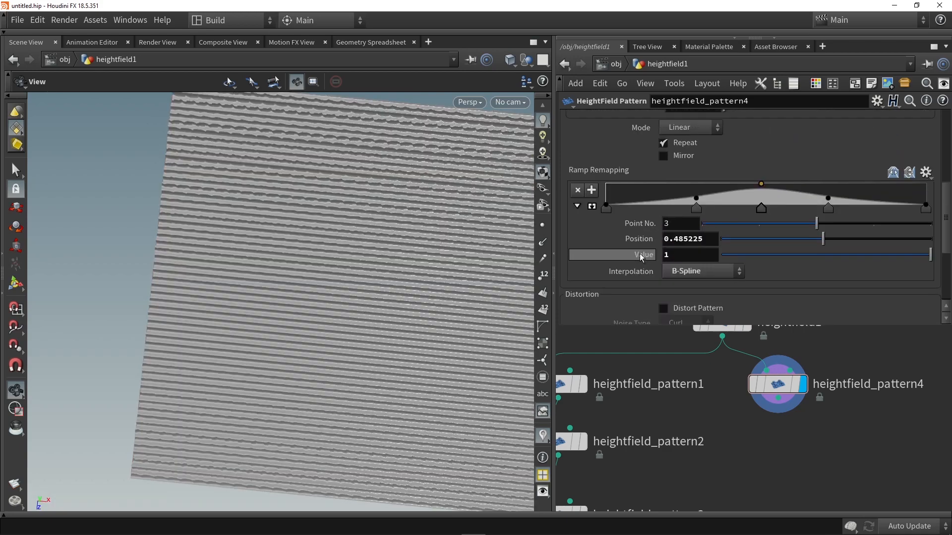
middle_click_drag(646, 243, 618, 249)
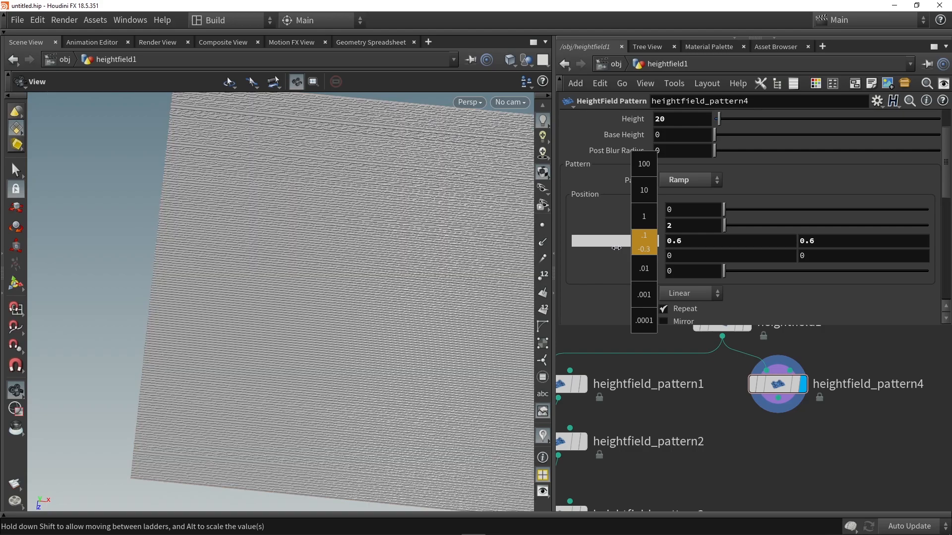
scroll(392, 319, "up", 8)
left_click_drag(391, 319, 342, 298)
- Add a HeightField Distort by Noise node, connect heightfield_pattern4 into it, and display it
scroll(372, 321, "down", 5)
key("h")
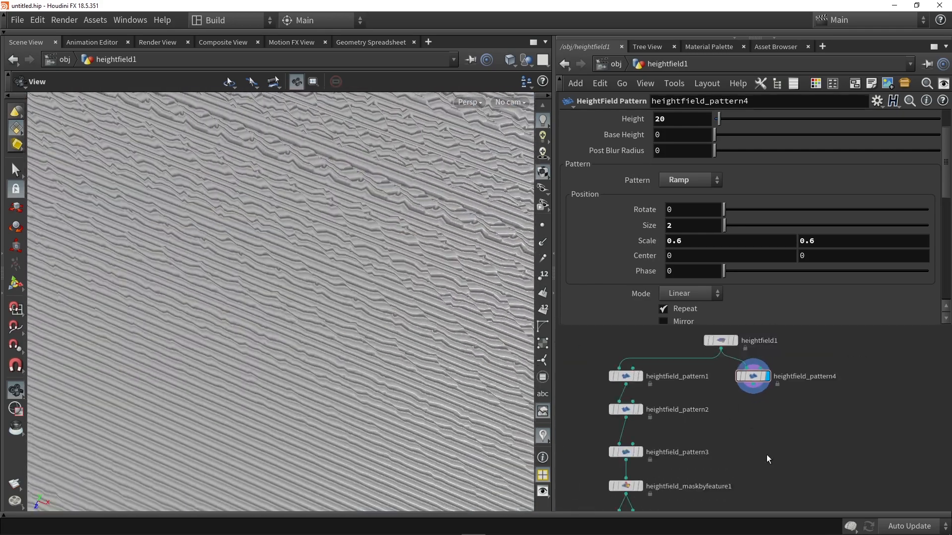
key("Tab")
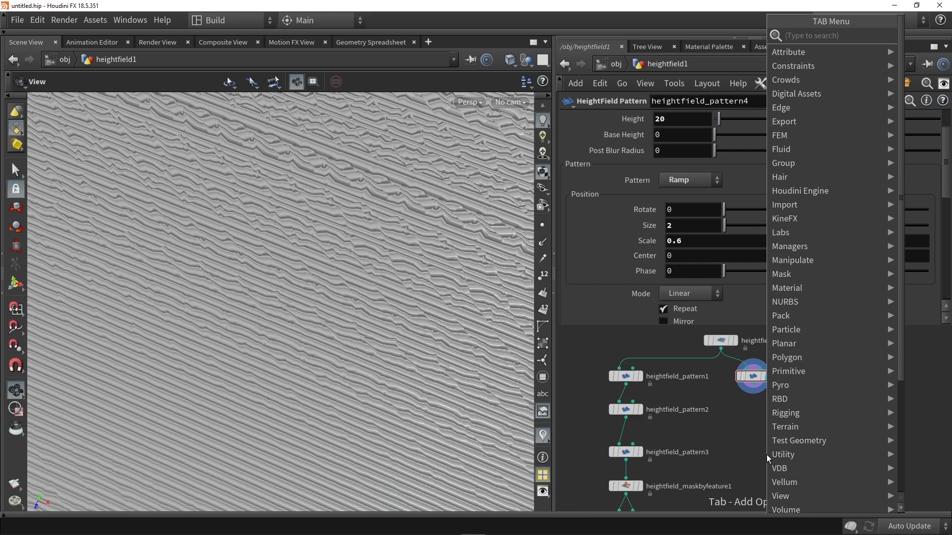
type("di")
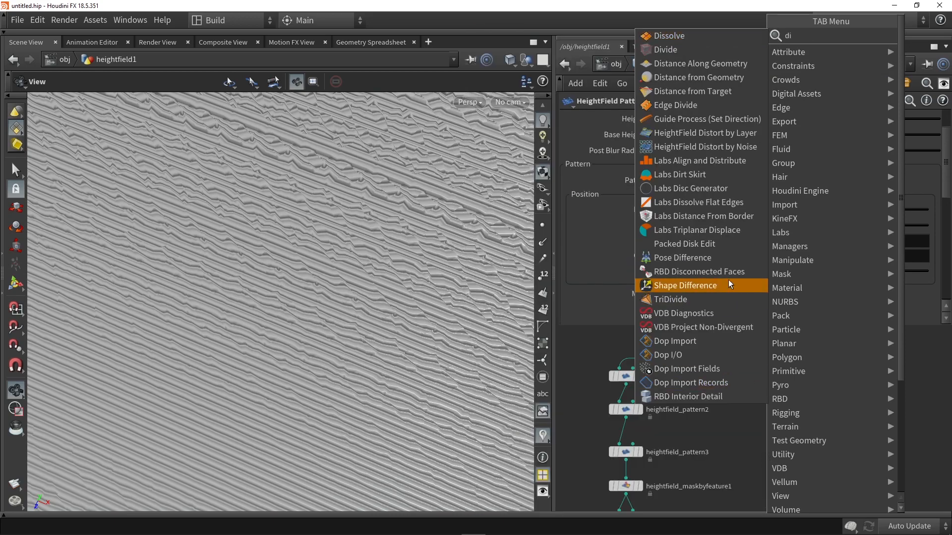
left_click(727, 148)
left_click(763, 429)
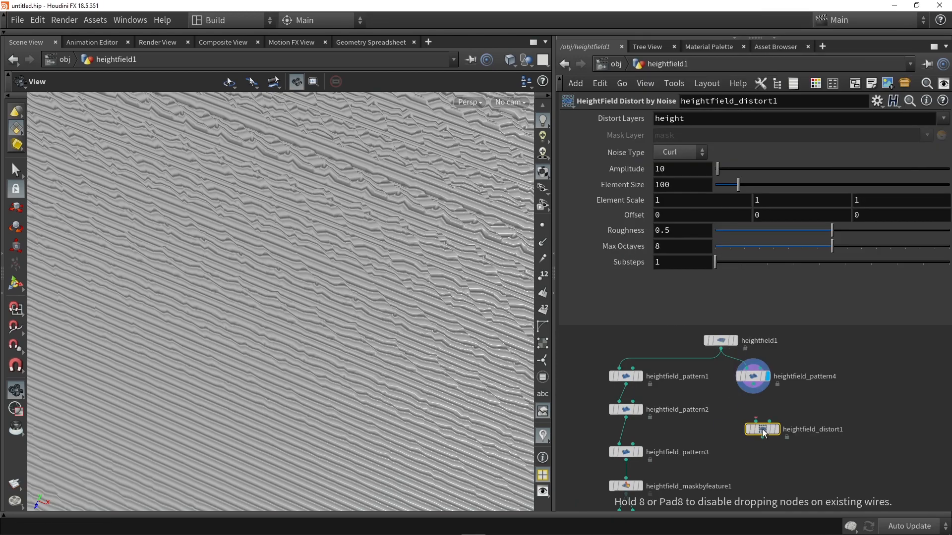
left_click_drag(763, 430, 763, 416)
scroll(763, 397, "up", 2)
left_click_drag(750, 378, 753, 415)
left_click(784, 424)
- Examine the noise-distorted ripple pattern from above, up close and from a low angle
right_click_drag(370, 357, 262, 319)
left_click_drag(261, 319, 357, 287)
left_click_drag(324, 315, 300, 319)
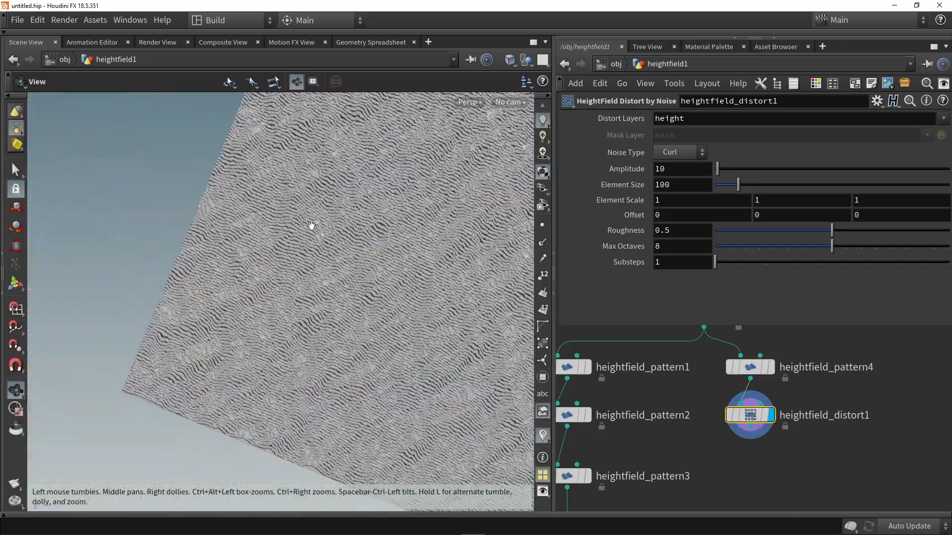
scroll(325, 331, "up", 4)
scroll(323, 334, "up", 3)
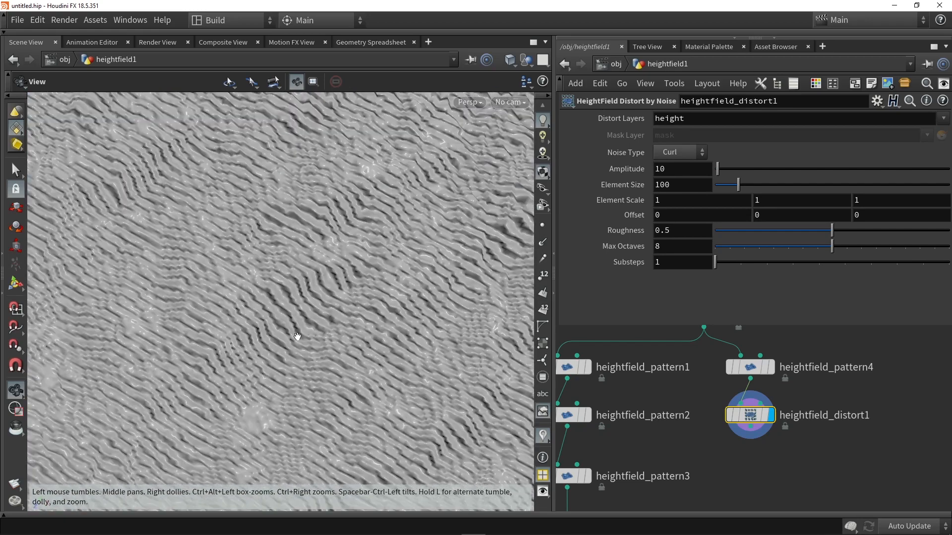
left_click_drag(297, 336, 232, 325)
left_click_drag(325, 352, 372, 366)
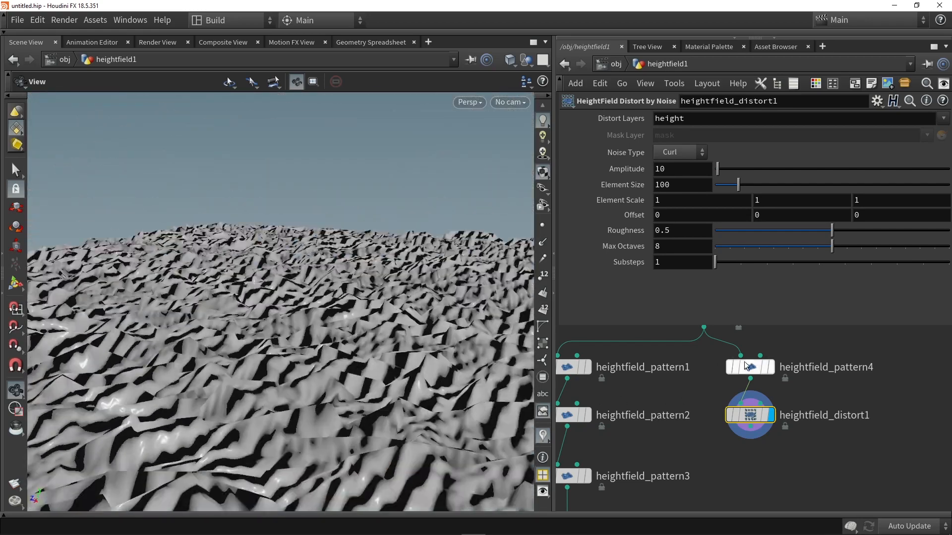
- Try a Height of 5 on heightfield_pattern4 and reduce it to 3, checking the ripples from several angles
left_click(747, 362)
scroll(685, 134, "up", 1)
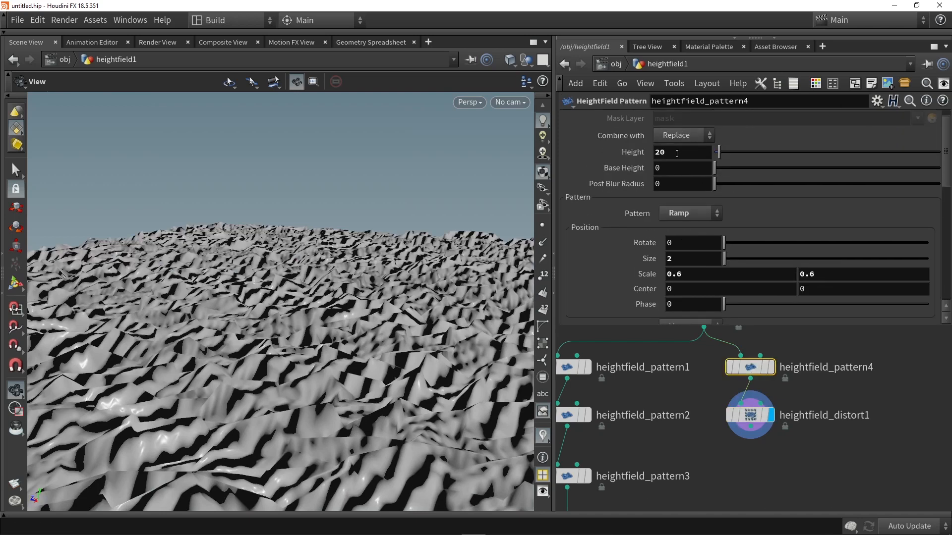
type("5")
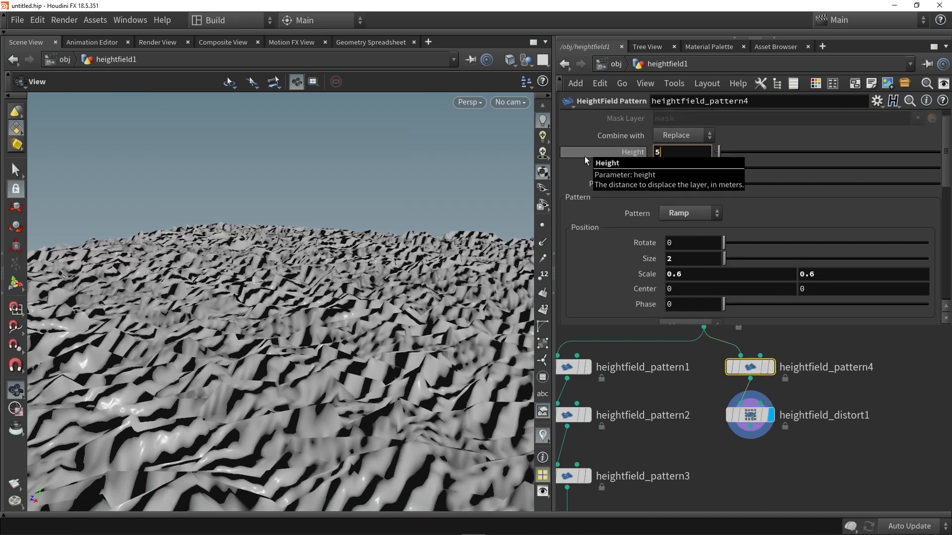
key("Return")
left_click_drag(334, 282, 397, 236)
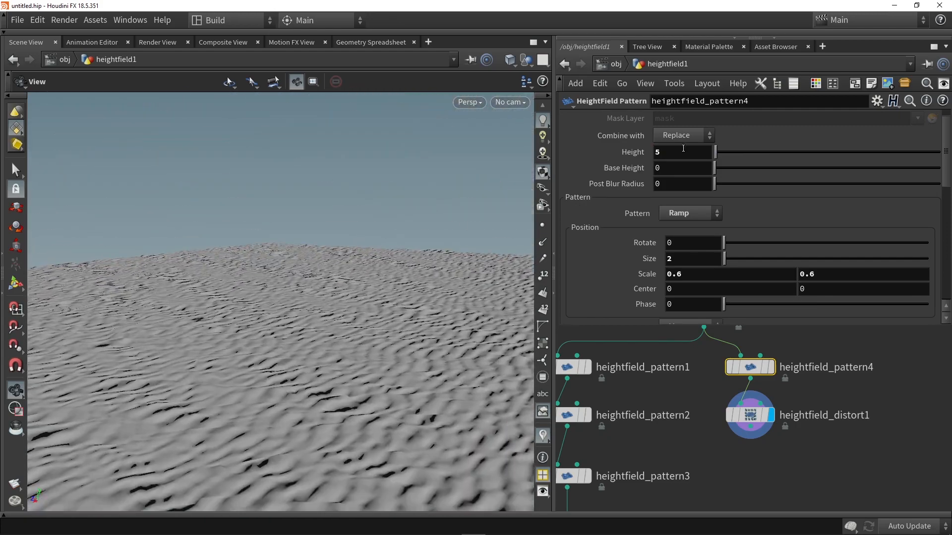
type("3")
key("Return")
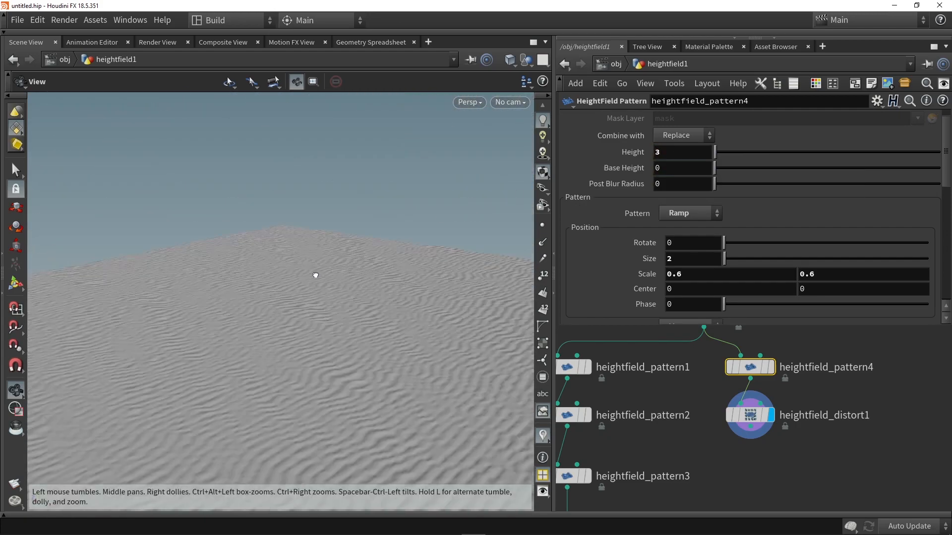
left_click_drag(307, 291, 260, 298)
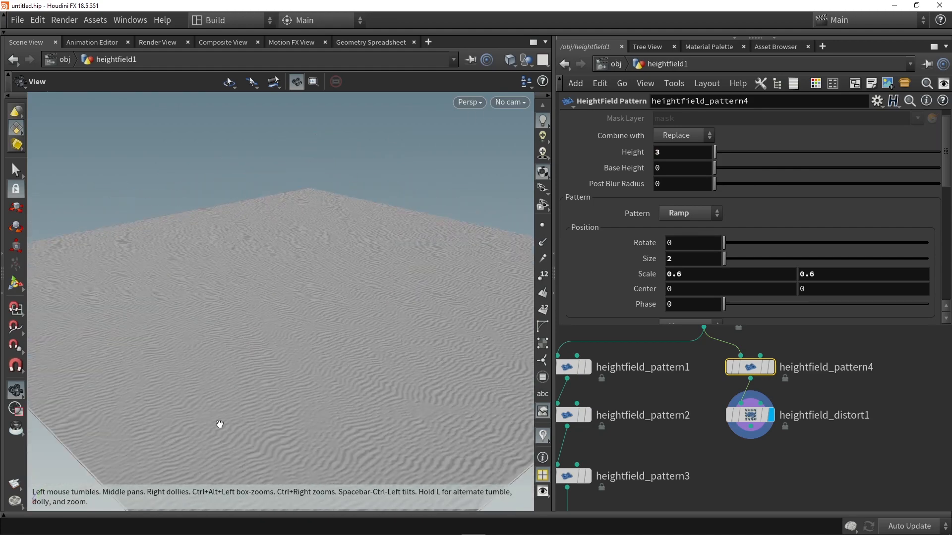
scroll(700, 160, "down", 1)
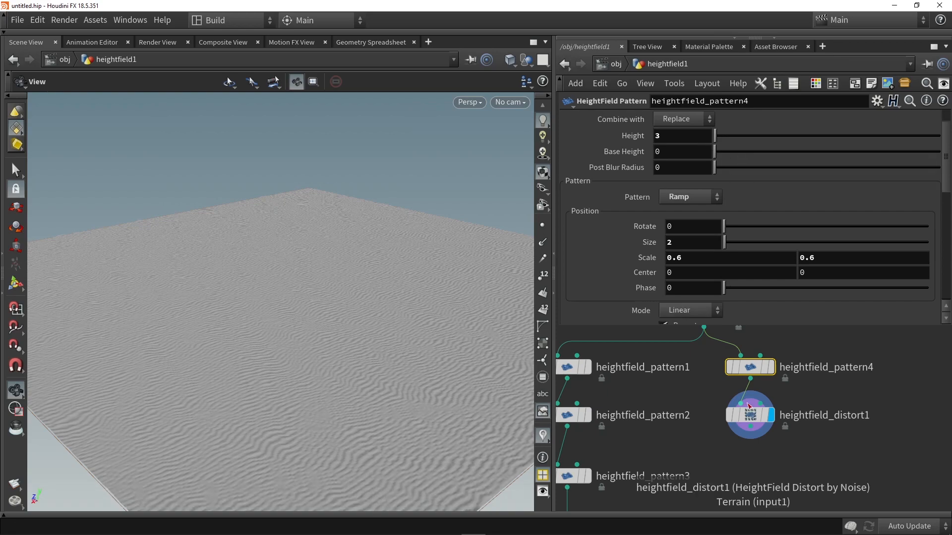
- Try adjusting the noise settings of heightfield_distort1 and move it with heightfield_pattern4 down beside the end of the main chain
left_click(752, 416)
left_click_drag(720, 168, 738, 185)
left_click_drag(427, 234, 455, 250)
left_click_drag(739, 386, 710, 465)
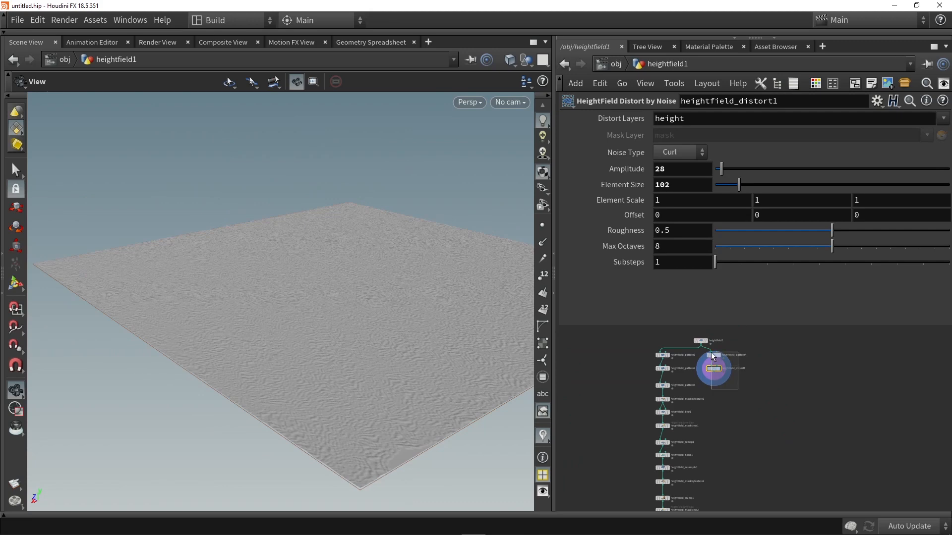
scroll(715, 367, "down", 3)
scroll(699, 468, "up", 6)
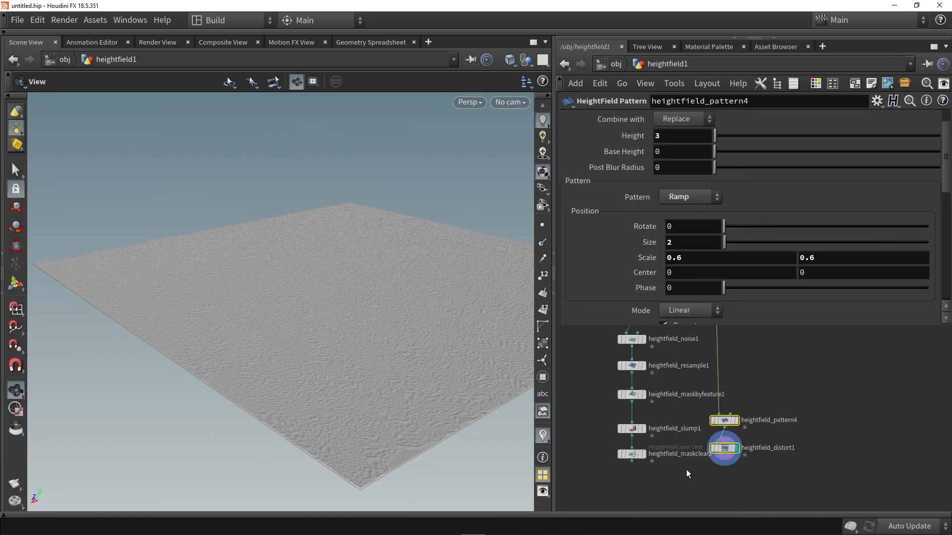
- Display heightfield_maskclear2 and add a HeightField Layer node below the two branches
left_click(660, 460)
left_click_drag(349, 301, 307, 317)
scroll(746, 423, "down", 3)
key("Tab")
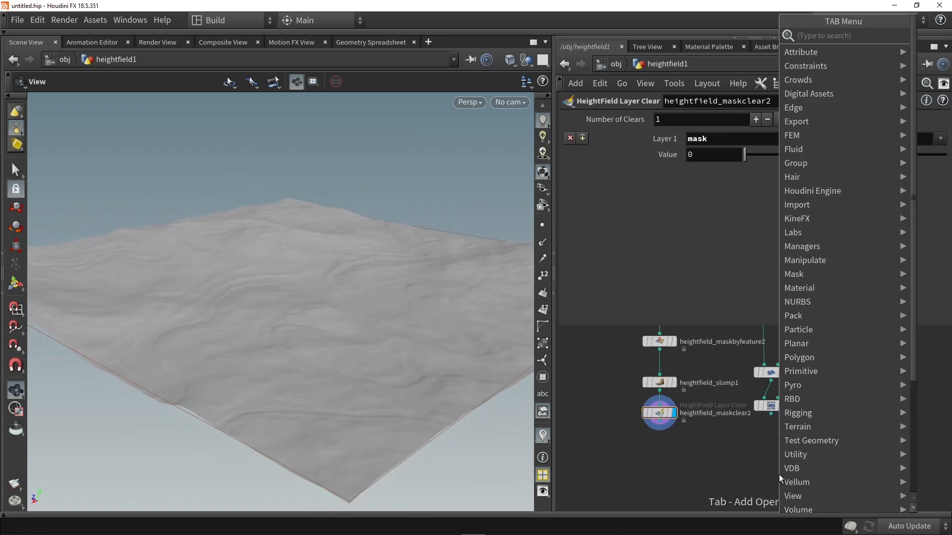
type("layer")
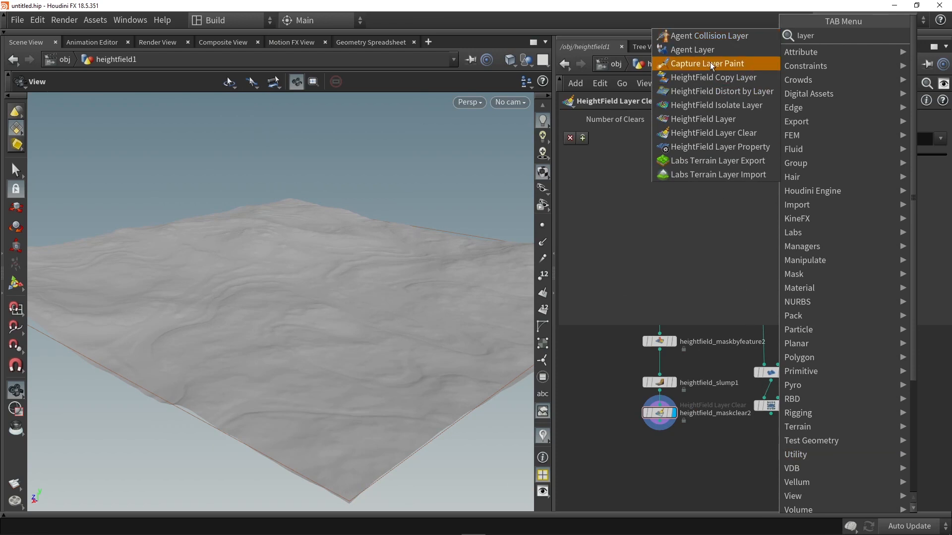
left_click(701, 120)
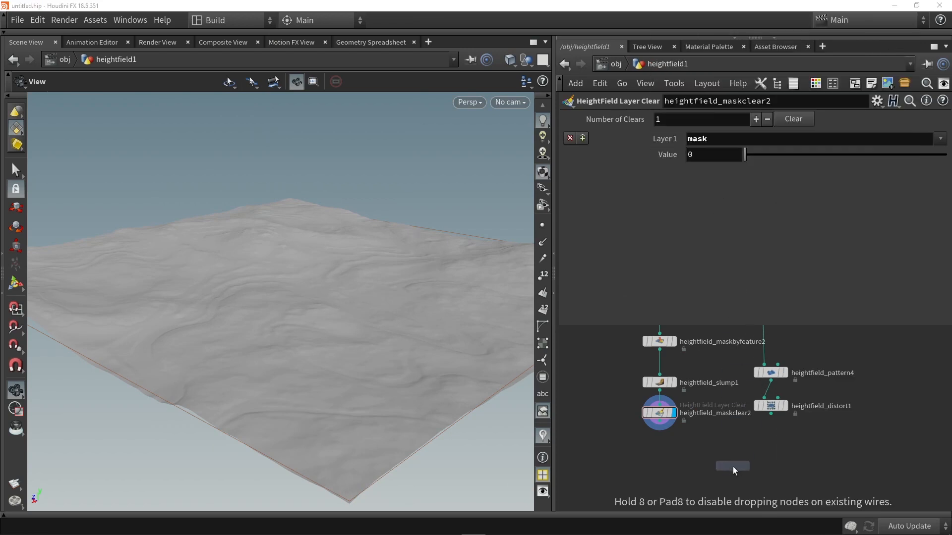
left_click(733, 466)
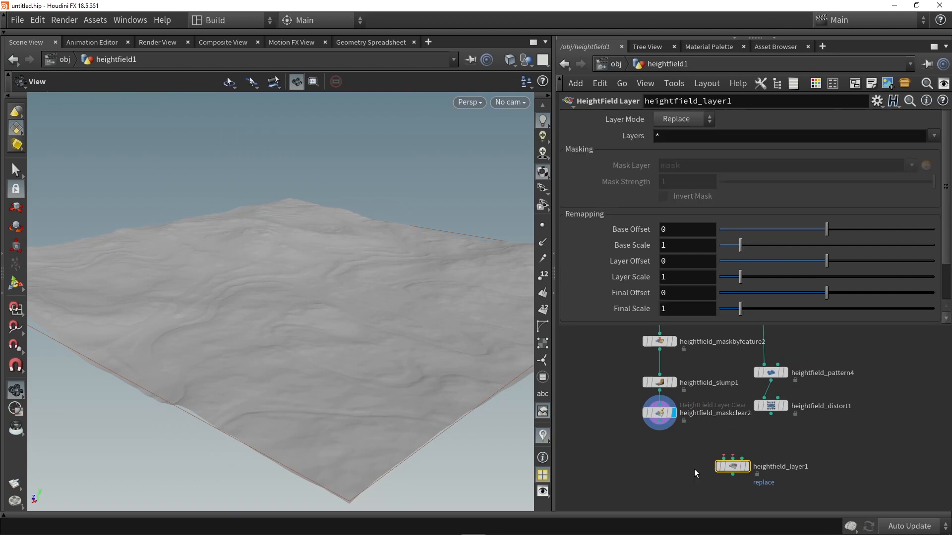
scroll(694, 469, "up", 3)
left_click_drag(712, 414, 716, 430)
middle_click_drag(682, 408, 676, 439)
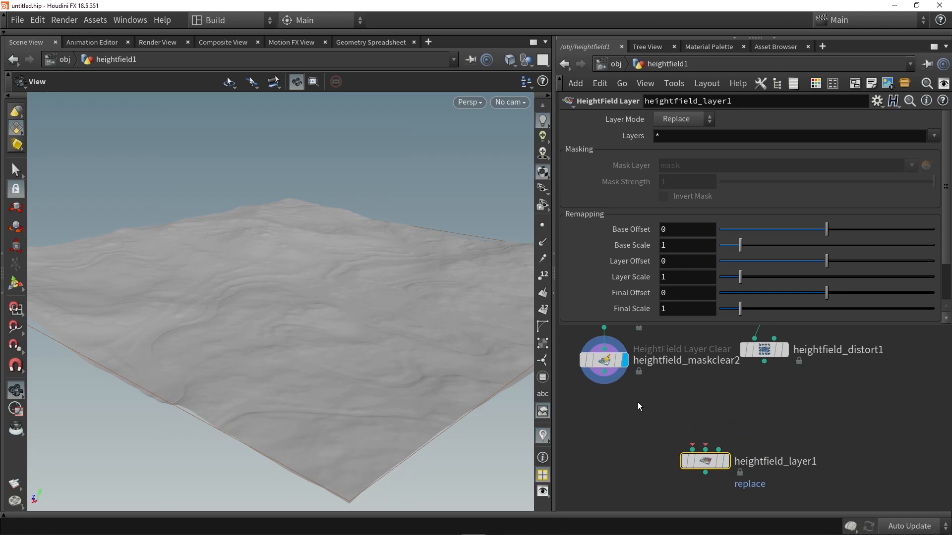
- Connect heightfield_maskclear2 and heightfield_distort1 to the first two inputs of heightfield_layer1 and display the layer node
left_click_drag(604, 372, 693, 468)
left_click_drag(764, 362, 709, 456)
left_click(730, 468)
left_click_drag(257, 298, 254, 306)
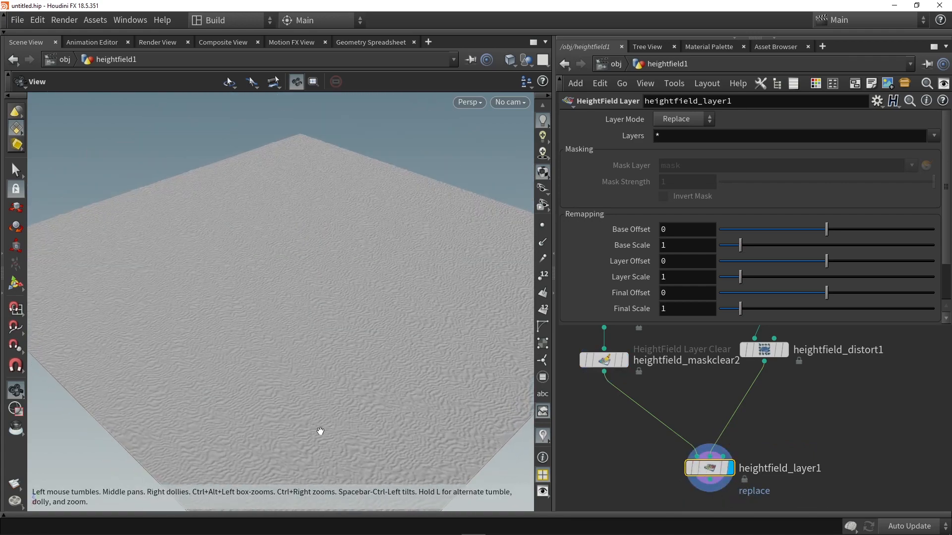
scroll(664, 232, "down", 2)
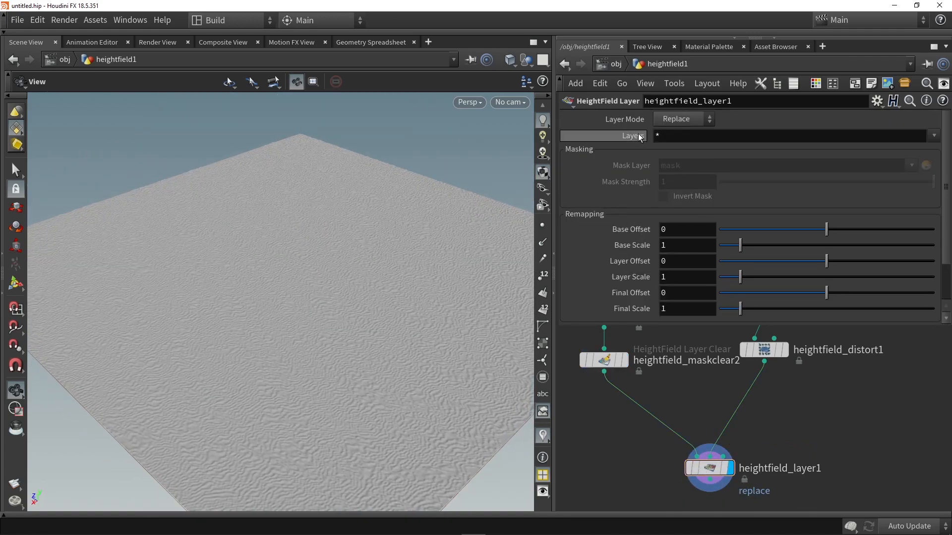
- Set the Layer Mode of heightfield_layer1 to Add and inspect the rippled terrain from several angles
left_click(686, 121)
left_click(675, 153)
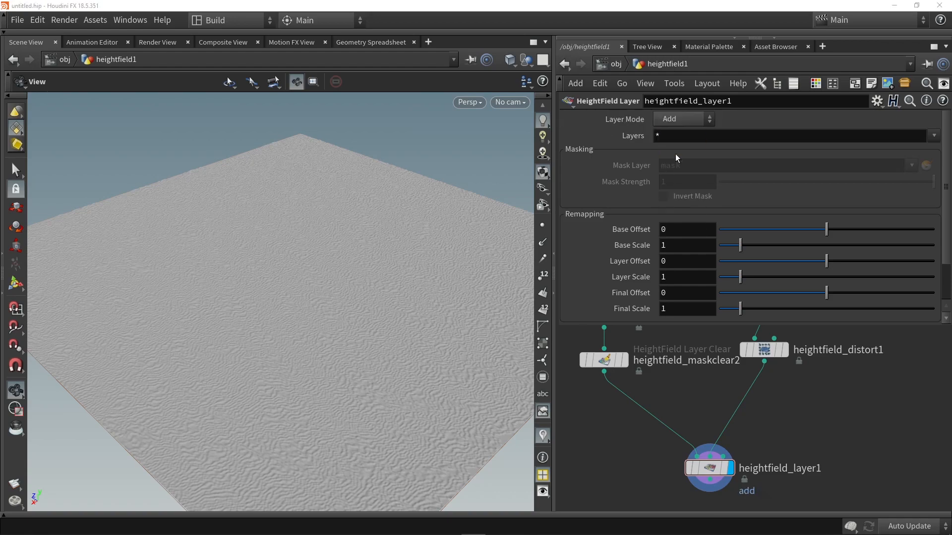
left_click_drag(352, 248, 201, 338)
left_click_drag(437, 261, 326, 278)
left_click_drag(323, 326, 297, 160)
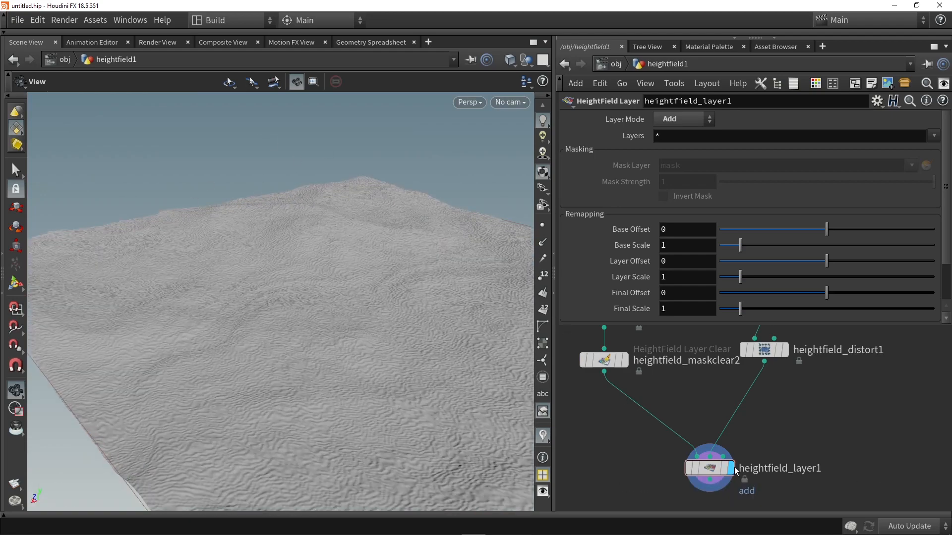
- Add a HeightField Mask by Feature node fed from heightfield_maskclear2, placed beside heightfield_layer1, and display its mask
key("Tab")
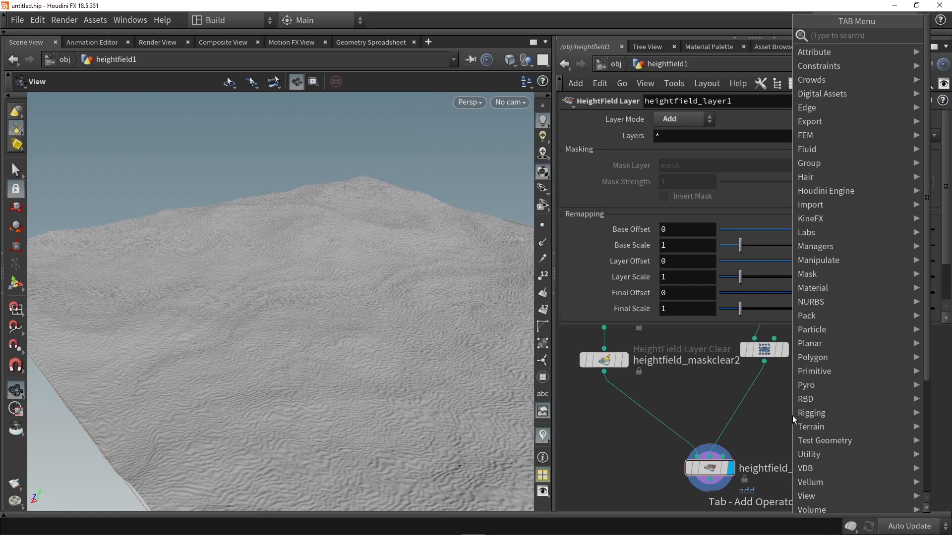
type("mask by")
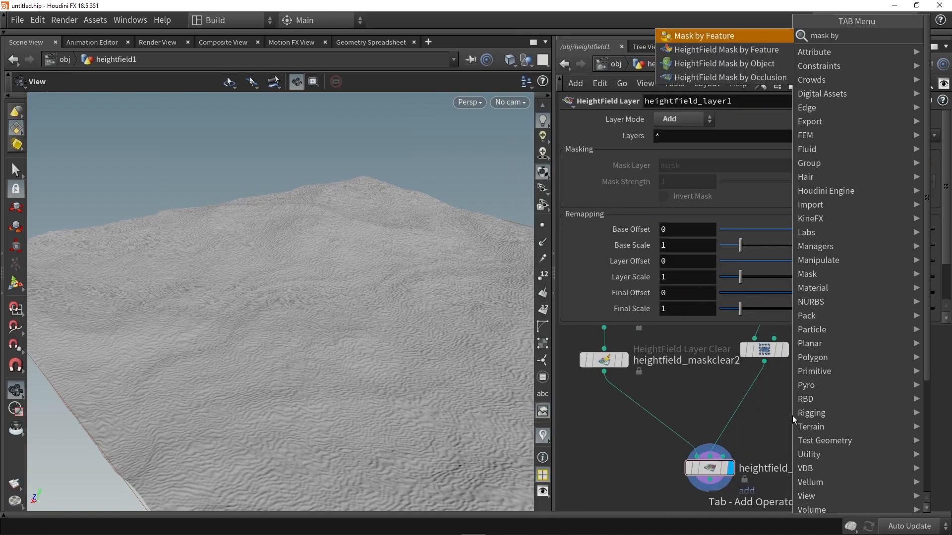
key("Down")
key("Return")
left_click_drag(605, 373, 819, 410)
left_click(805, 422)
middle_click_drag(767, 414, 693, 417)
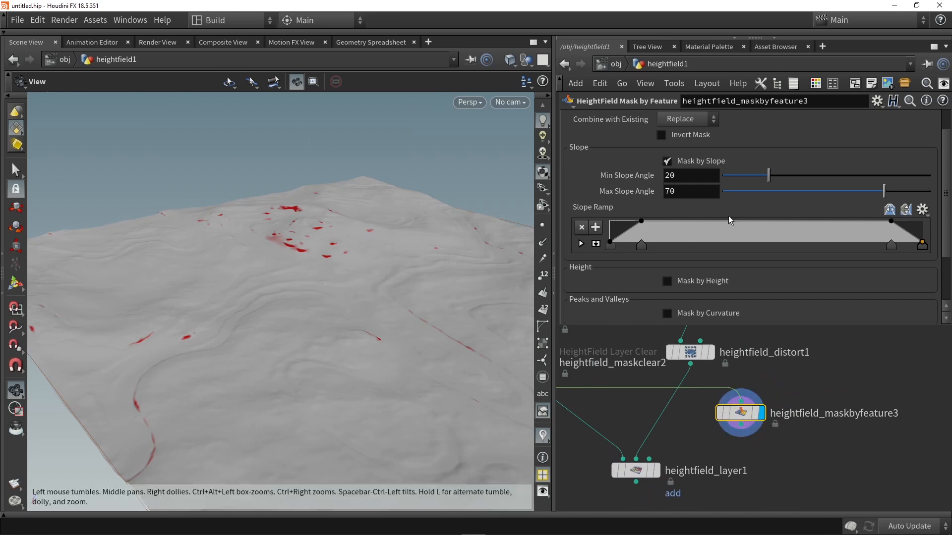
- Set heightfield_maskbyfeature3's Min Slope Angle to 2.6 and Max Slope Angle to 42.1, and switch the network wires to the curved style
left_click_drag(767, 176, 729, 177)
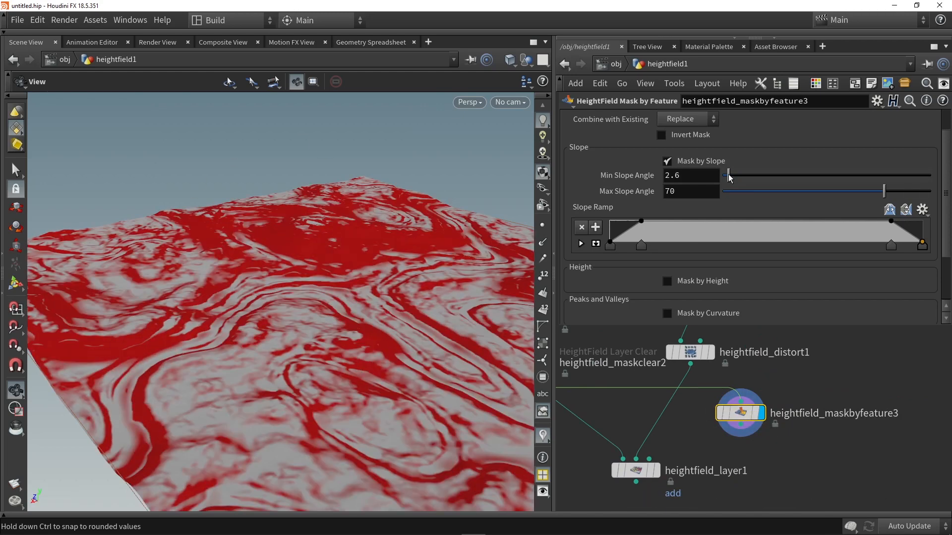
mouse_move(817, 194)
left_mouse_down()
mouse_move(832, 192)
mouse_move(796, 192)
mouse_move(822, 195)
left_mouse_up()
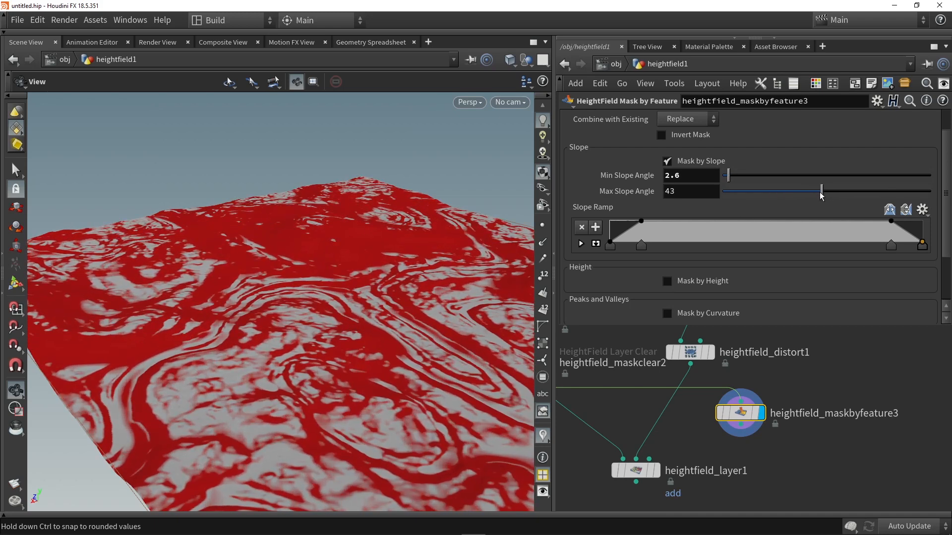
middle_click_drag(712, 453, 707, 364)
left_click_drag(630, 382, 617, 484)
key("shift+s")
- Add a HeightField Mask Blur node fed from heightfield_maskbyfeature3, place it directly below that node and display the blurred mask
middle_click_drag(691, 395, 674, 437)
scroll(692, 447, "down", 2)
key("Tab")
type("blur")
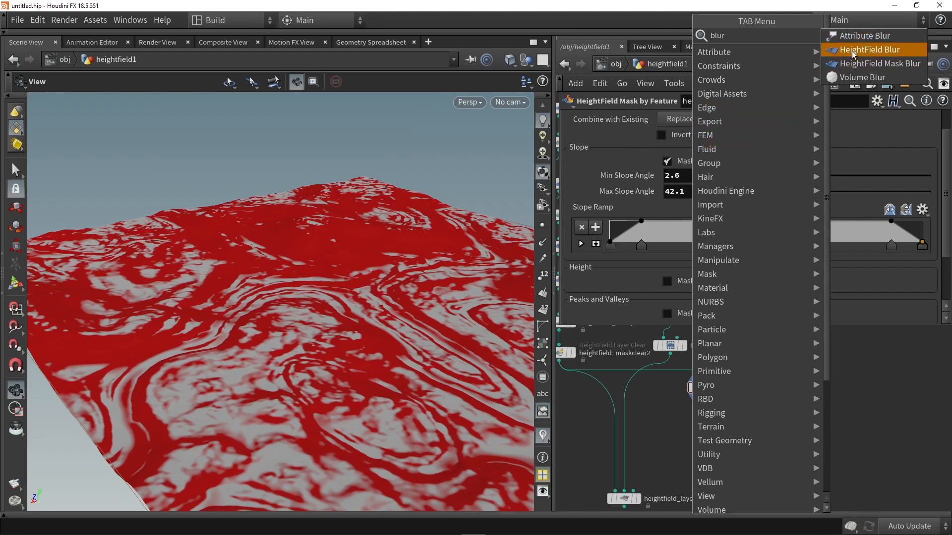
left_click(873, 64)
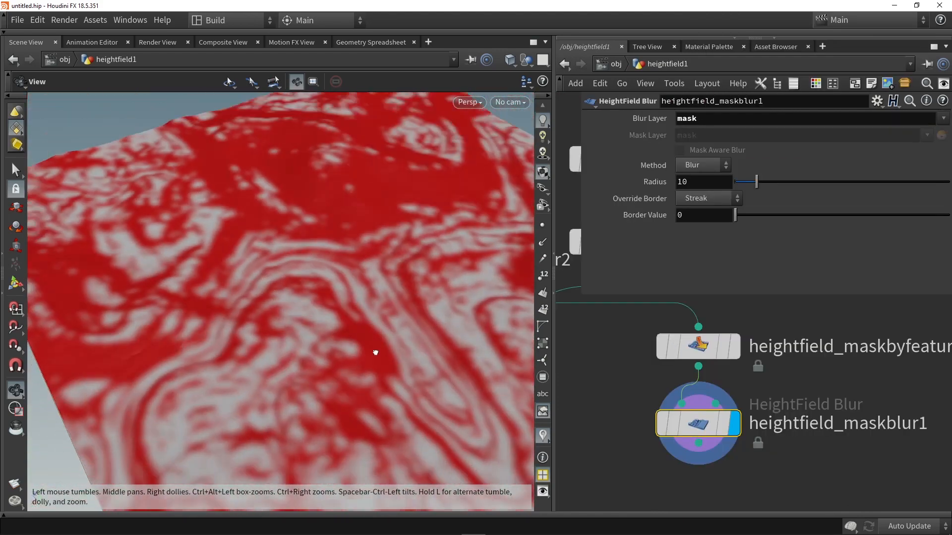
left_click_drag(376, 352, 378, 331)
scroll(641, 410, "down", 3)
middle_click_drag(640, 409, 713, 369)
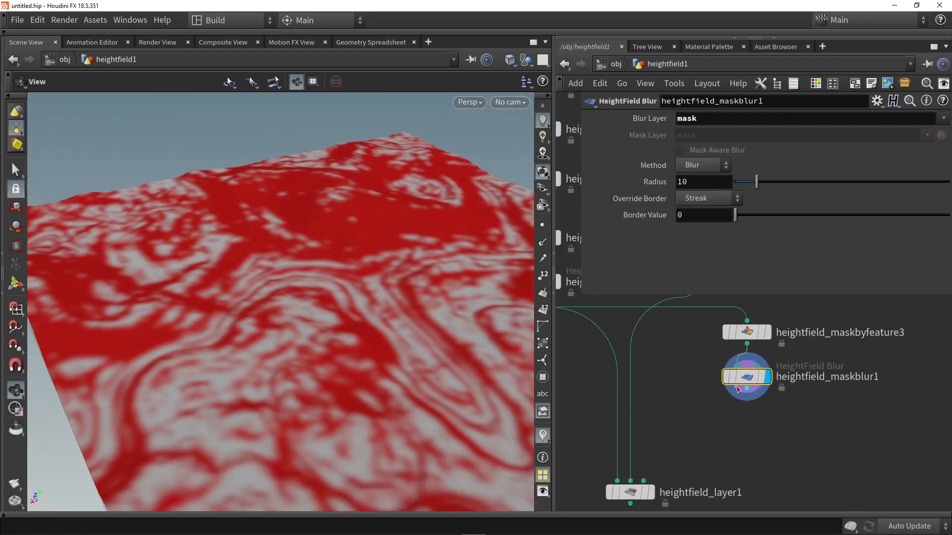
- Connect heightfield_maskblur1 to the mask input of heightfield_layer1, display the layer node and inspect the masked ripples
left_click_drag(751, 390, 634, 445)
left_click_drag(401, 317, 382, 259)
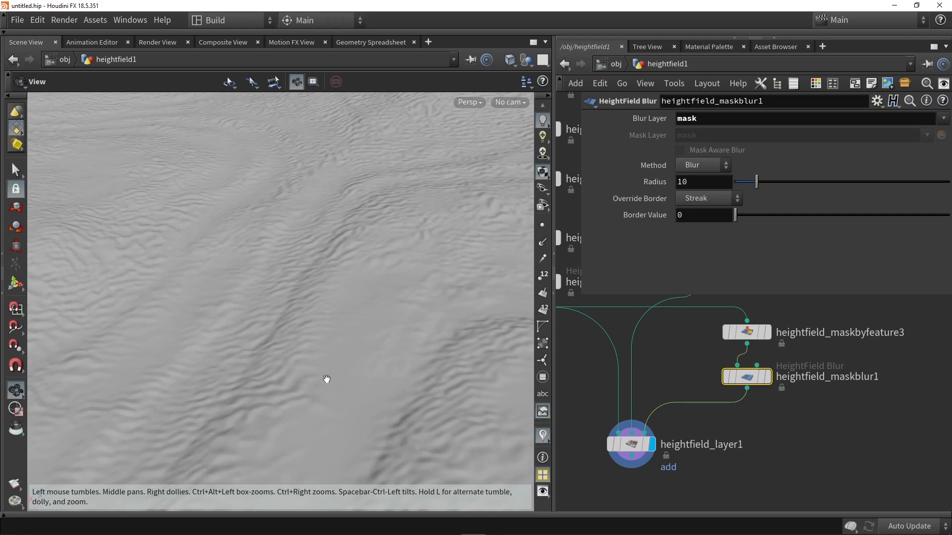
middle_click_drag(327, 379, 370, 325)
left_click_drag(299, 420, 364, 380)
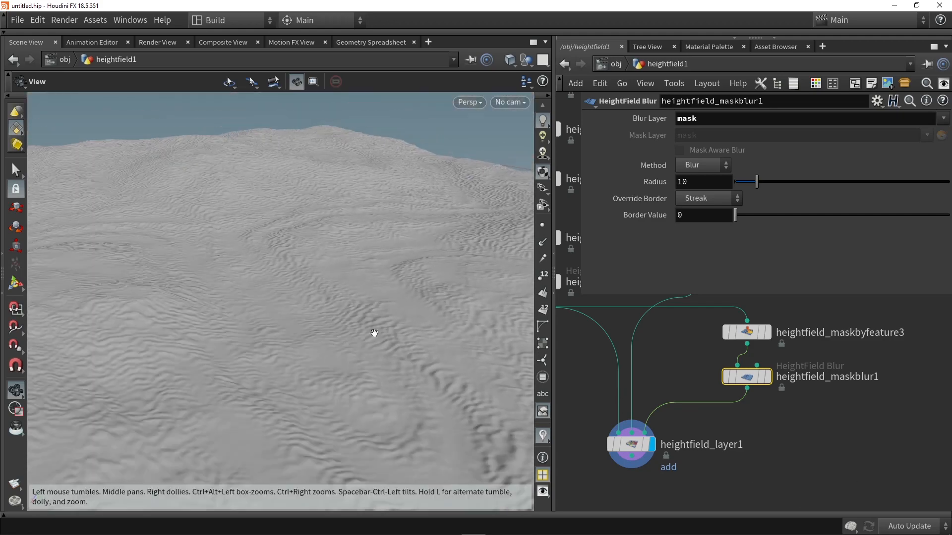
- Set the Mask Strength of heightfield_layer1 to 0.24 and inspect the softened ripples on the terrain
left_click(613, 441)
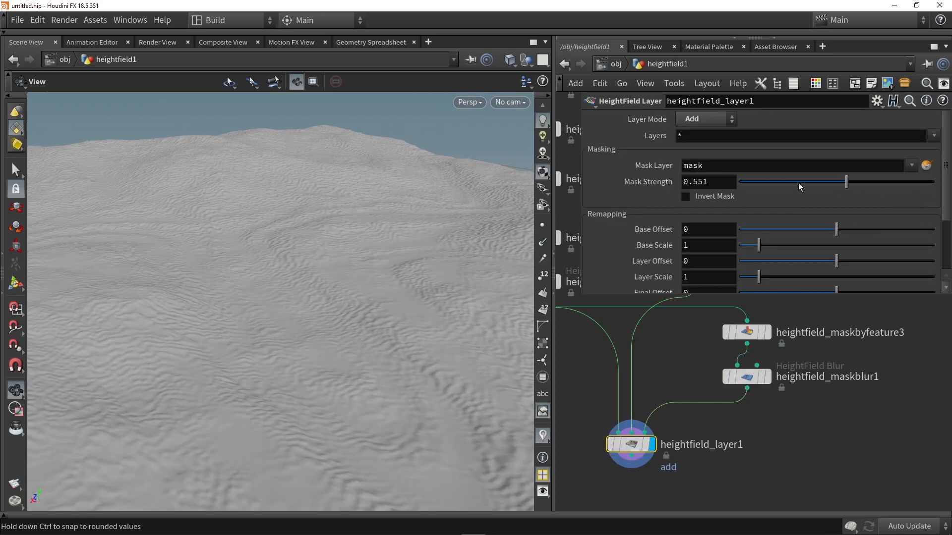
mouse_move(860, 182)
left_mouse_down()
mouse_move(917, 183)
mouse_move(857, 185)
left_mouse_up()
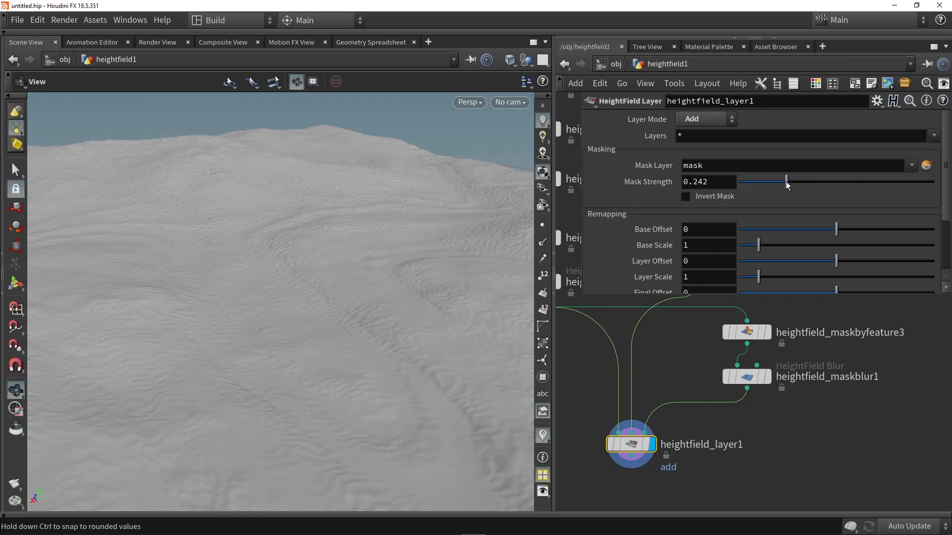
right_click_drag(417, 254, 408, 291)
left_click_drag(408, 291, 221, 353)
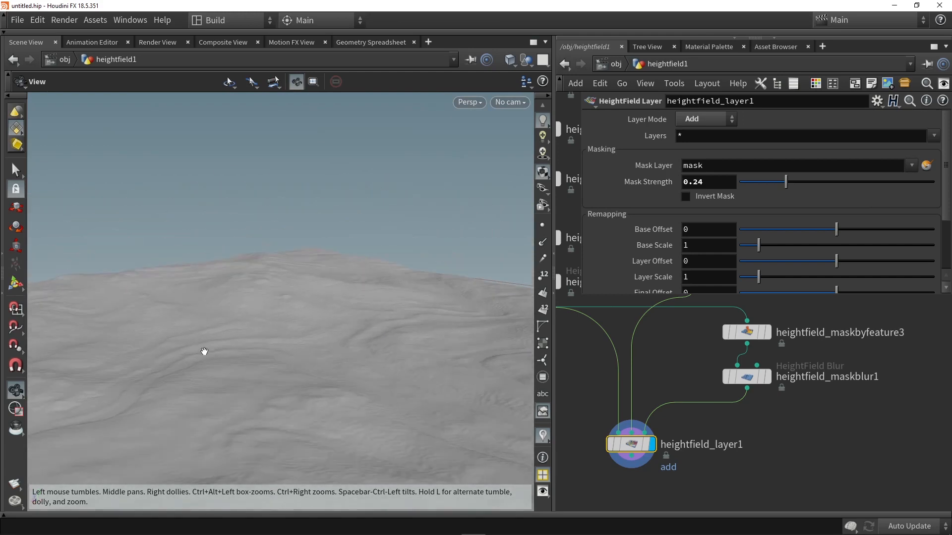
- Bypass heightfield_pattern3 near the top of the network and inspect the terrain without it
scroll(647, 435, "down", 3)
scroll(623, 427, "down", 2)
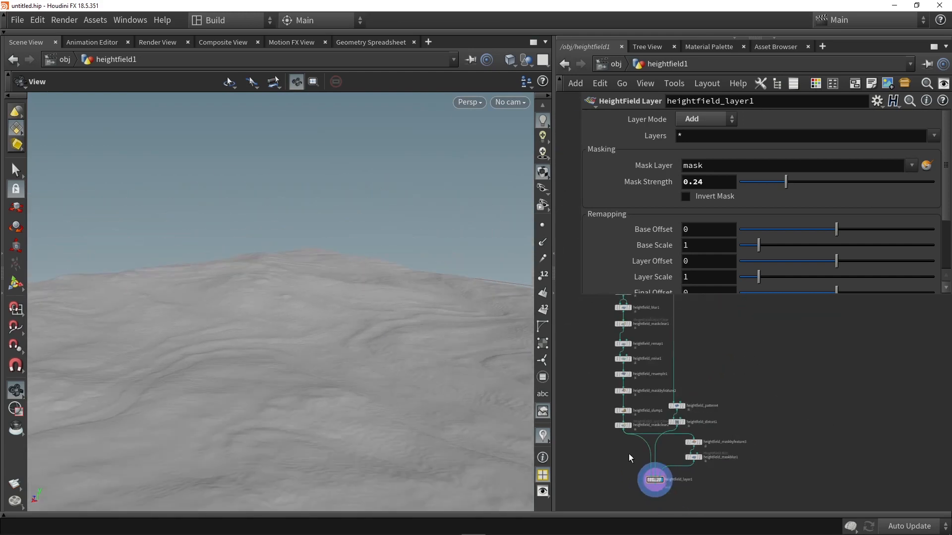
left_click_drag(305, 264, 370, 312)
middle_click_drag(570, 341, 593, 387)
left_click_drag(267, 251, 304, 297)
scroll(640, 417, "up", 6)
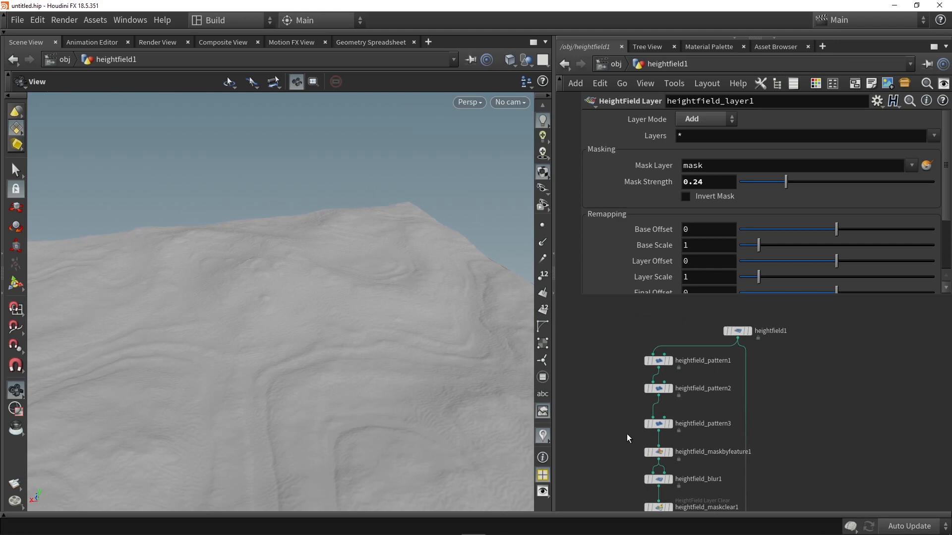
left_click(653, 419)
left_click_drag(241, 370, 404, 346)
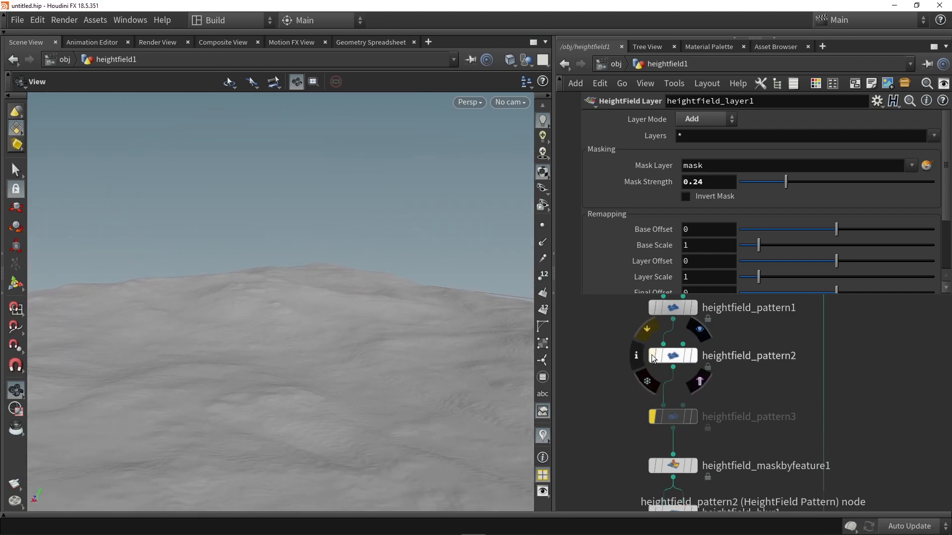
- Try the terrain with heightfield_pattern2 bypassed too, and re-enable both pattern nodes to compare
left_click(652, 355)
mouse_move(325, 376)
left_mouse_down()
mouse_move(223, 375)
mouse_move(318, 378)
left_mouse_up()
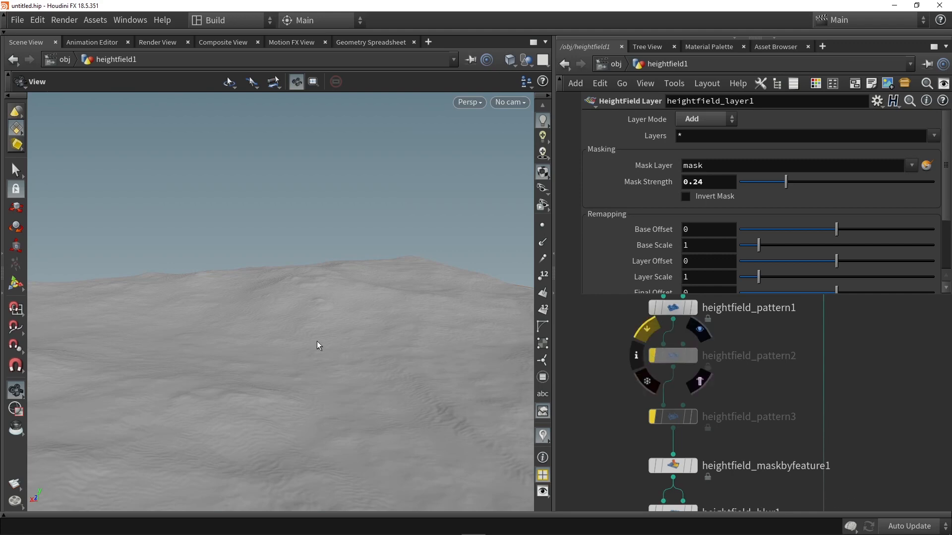
left_click_drag(274, 361, 486, 377)
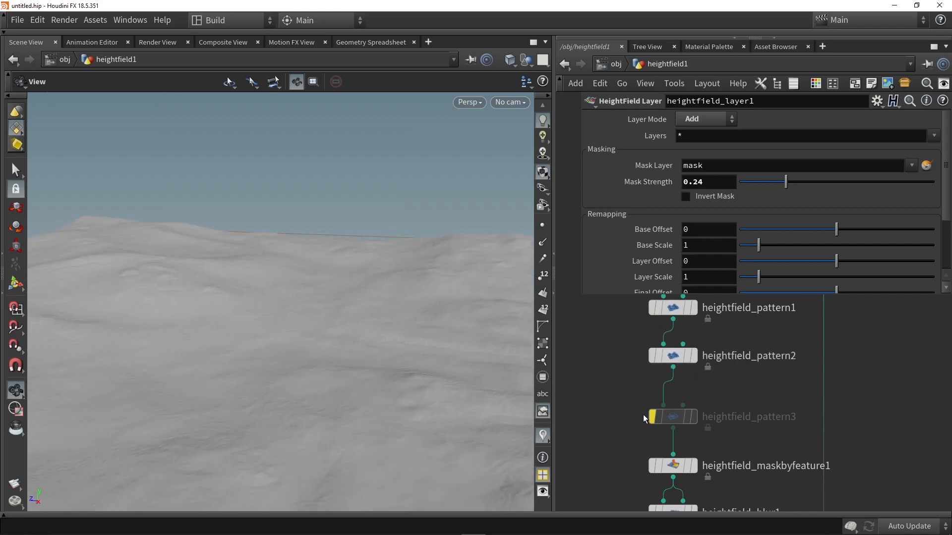
left_click(653, 418)
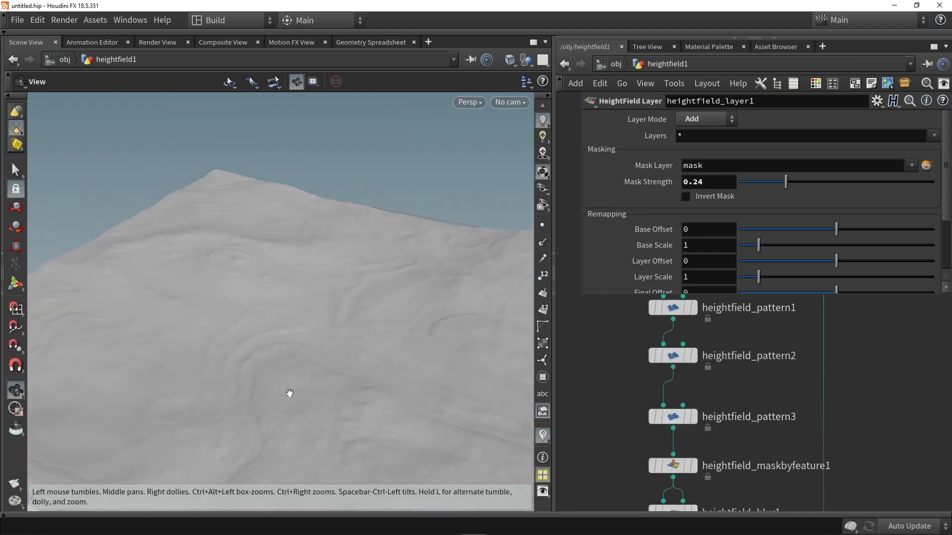
left_click_drag(336, 300, 165, 327)
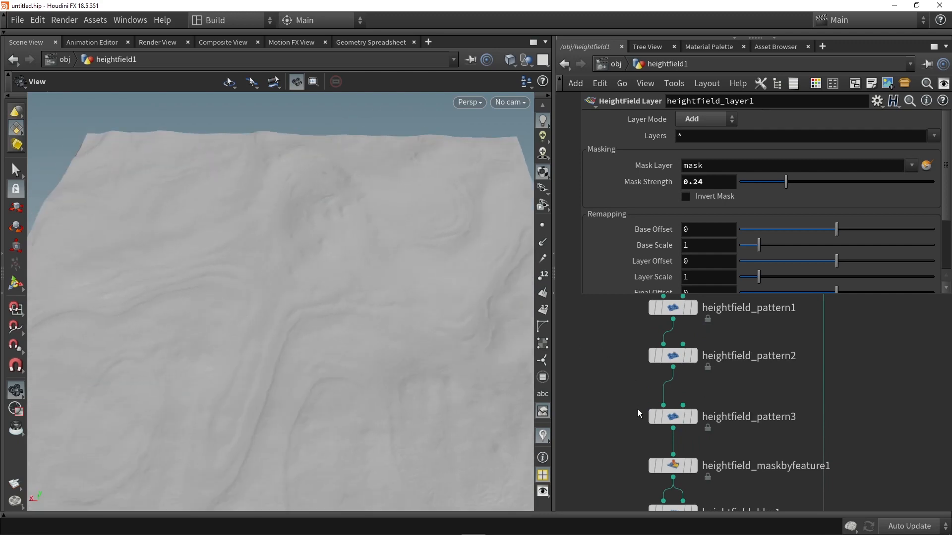
- Bypass heightfield_pattern3 again and inspect the smoother terrain and the end of the node network
left_click(653, 417)
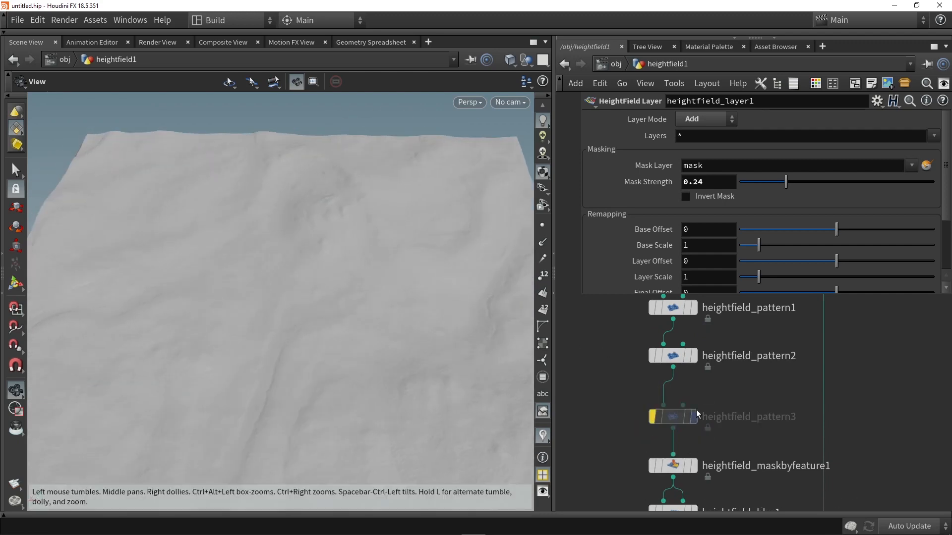
left_click_drag(294, 322, 314, 298)
middle_click_drag(591, 426, 590, 380)
middle_click_drag(611, 447, 601, 366)
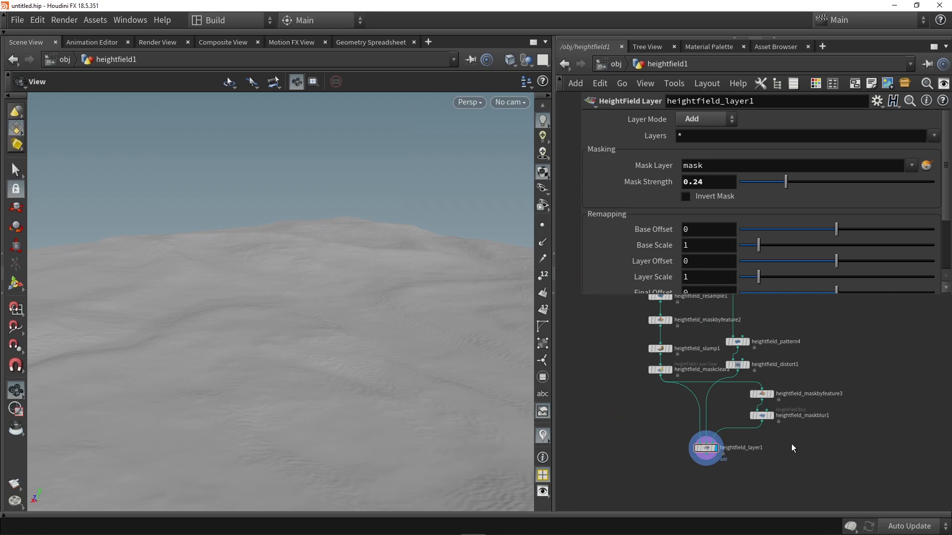
- Shift the heightfield1 source node slightly away from the branches and display it
scroll(793, 439, "down", 6)
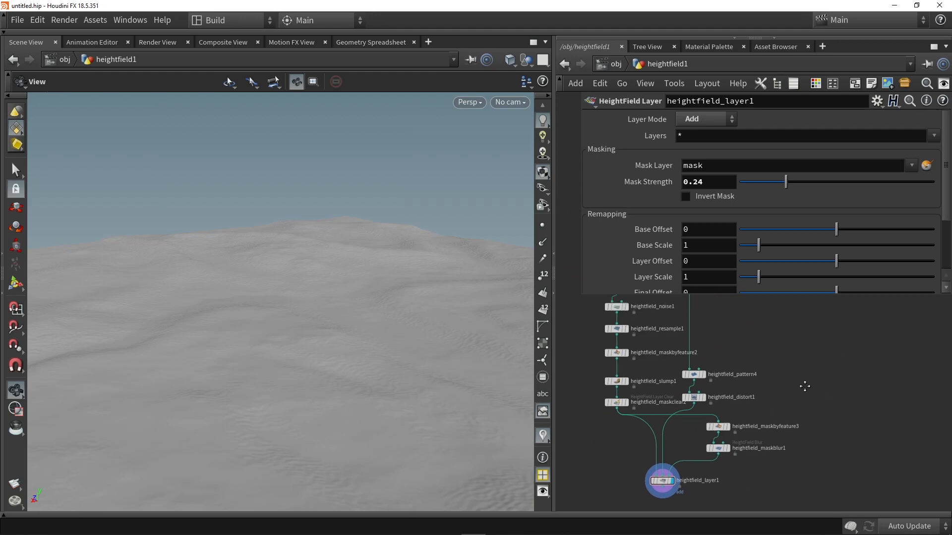
scroll(651, 368, "up", 3)
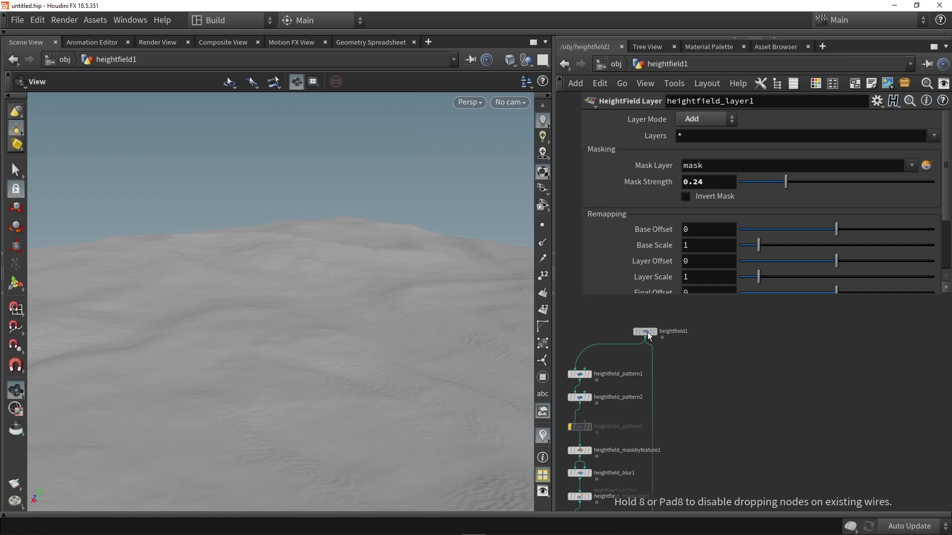
left_click(668, 324)
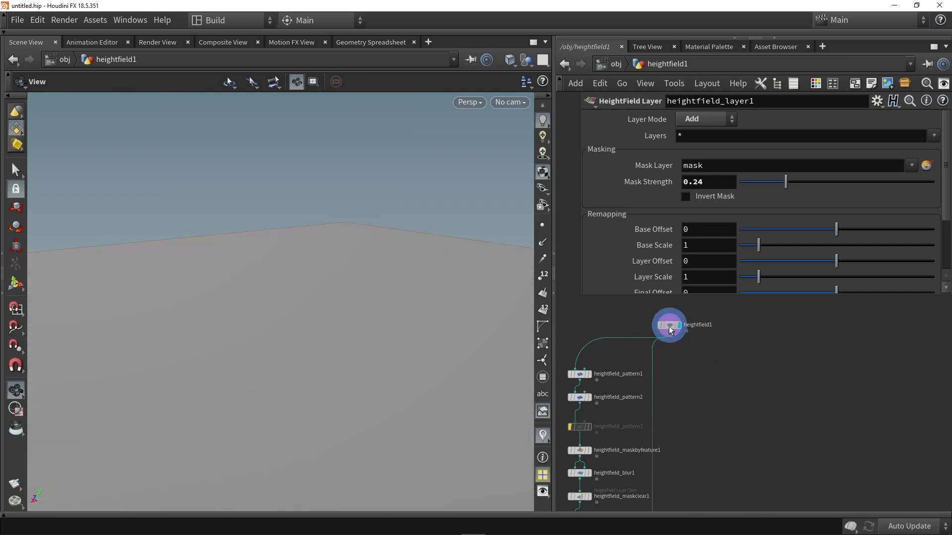
- Add a HeightField Noise node fed from heightfield1, place it beside the existing branches and display it
scroll(706, 360, "up", 1)
key("Tab")
type("nois")
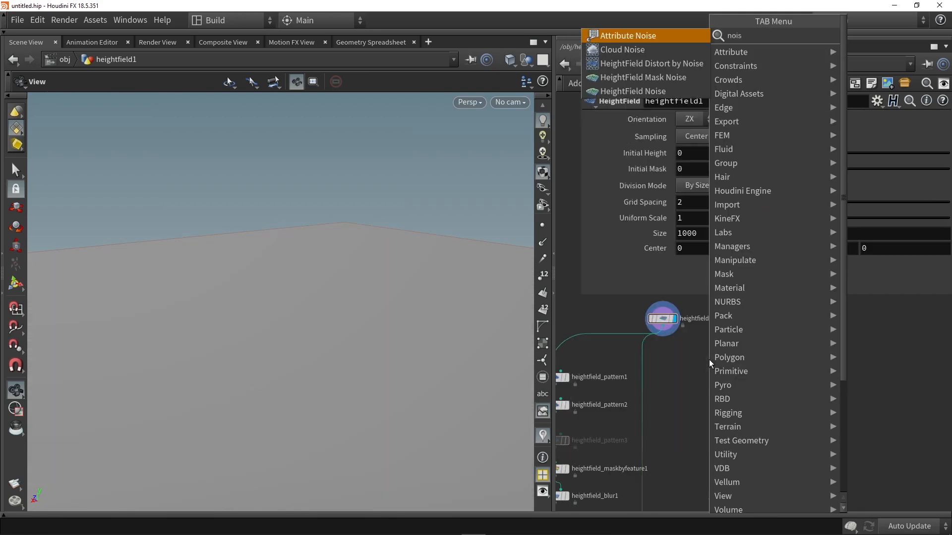
left_click(643, 91)
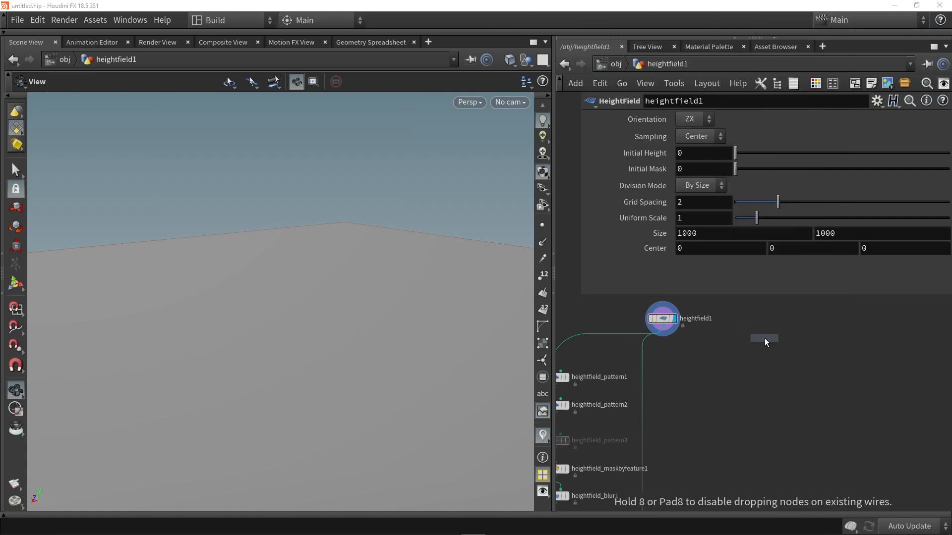
left_click(735, 351)
scroll(689, 343, "up", 2)
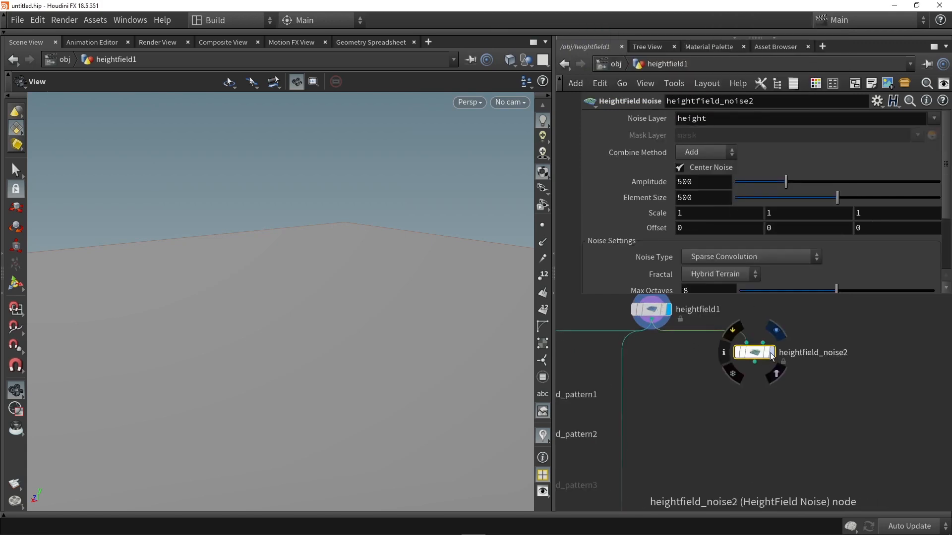
key("r")
left_click(751, 355)
left_click_drag(751, 355, 789, 385)
- Set the Noise Type of heightfield_noise2 to Worley (cellular) F1 and inspect the resulting shapes
scroll(396, 336, "down", 3)
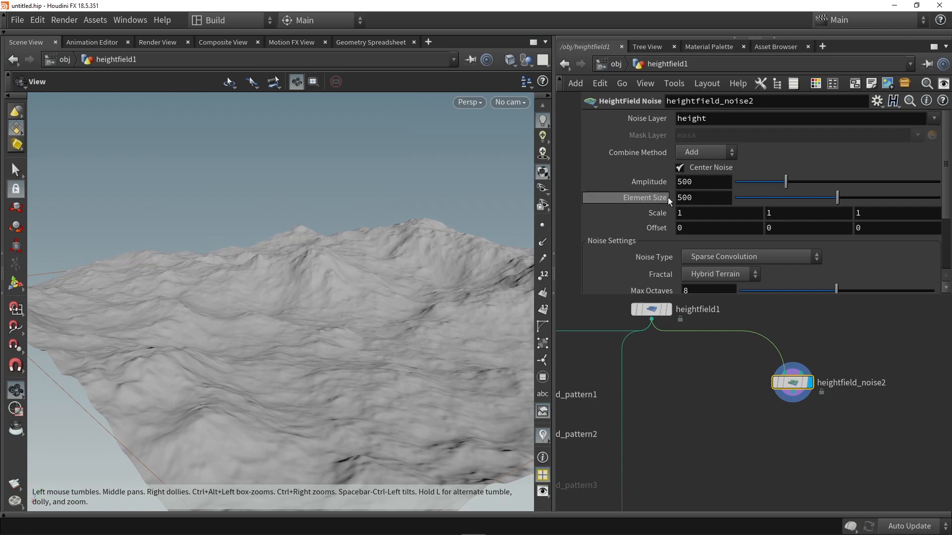
scroll(709, 163, "down", 3)
left_click(722, 185)
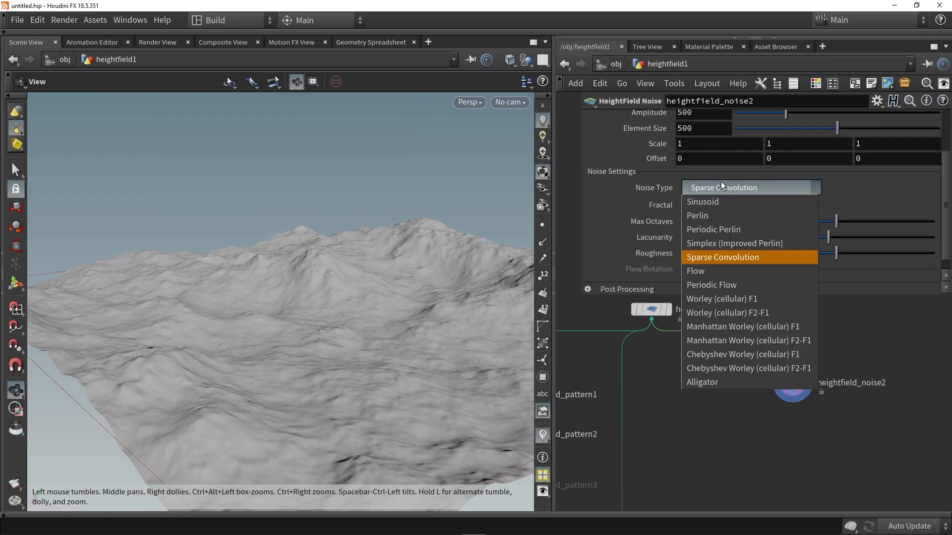
left_click(719, 299)
left_click_drag(397, 289, 276, 306)
left_click_drag(302, 179, 262, 255)
scroll(721, 211, "up", 3)
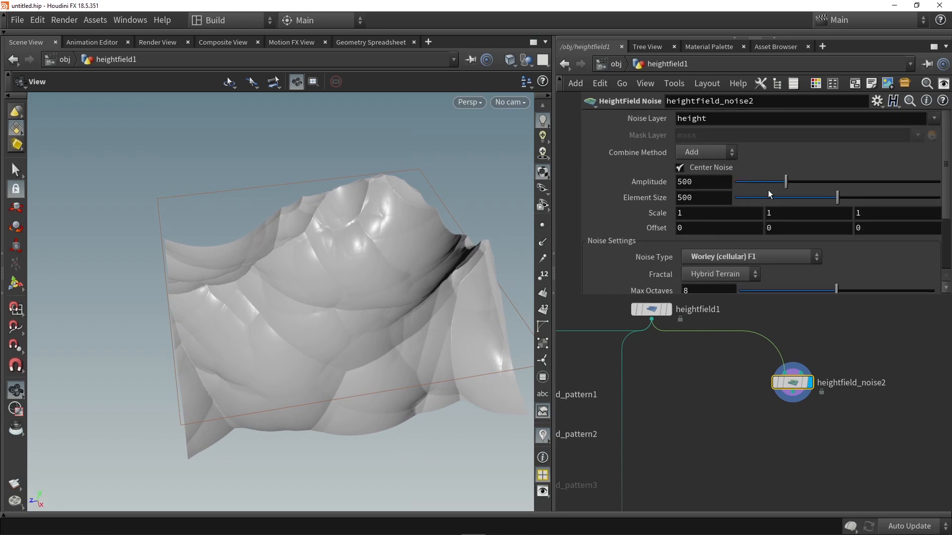
- Set the Amplitude of heightfield_noise2 to 73 and its Element Size to 153
left_click_drag(786, 183, 751, 186)
left_click_drag(838, 199, 766, 198)
left_click_drag(362, 254, 407, 229)
left_click_drag(745, 183, 742, 182)
left_click_drag(277, 267, 309, 256)
- Set the noise Offset of heightfield_noise2 to 494.9 on all three axes and check the dune shapes
middle_click_drag(633, 224, 645, 180)
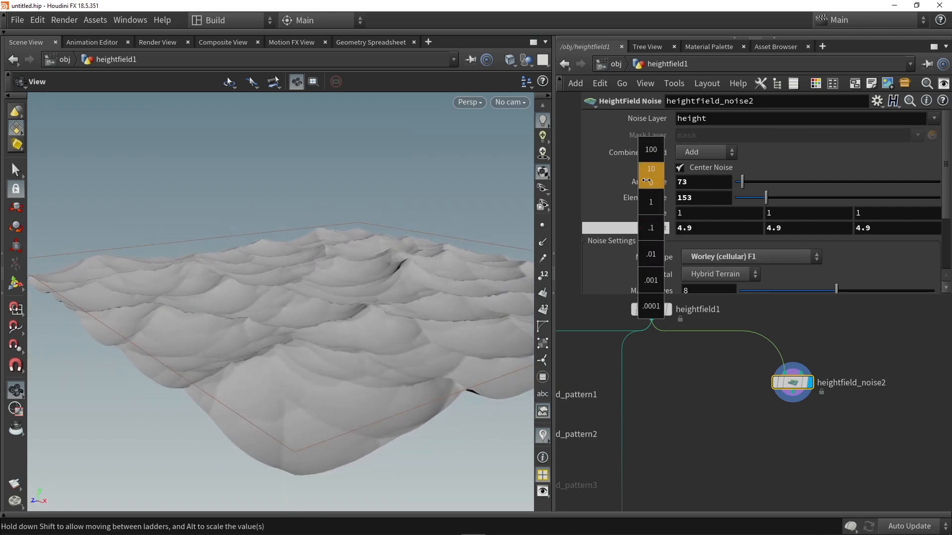
middle_click_drag(730, 174, 754, 176)
mouse_move(325, 262)
left_mouse_down()
mouse_move(245, 263)
mouse_move(317, 269)
mouse_move(319, 277)
left_mouse_up()
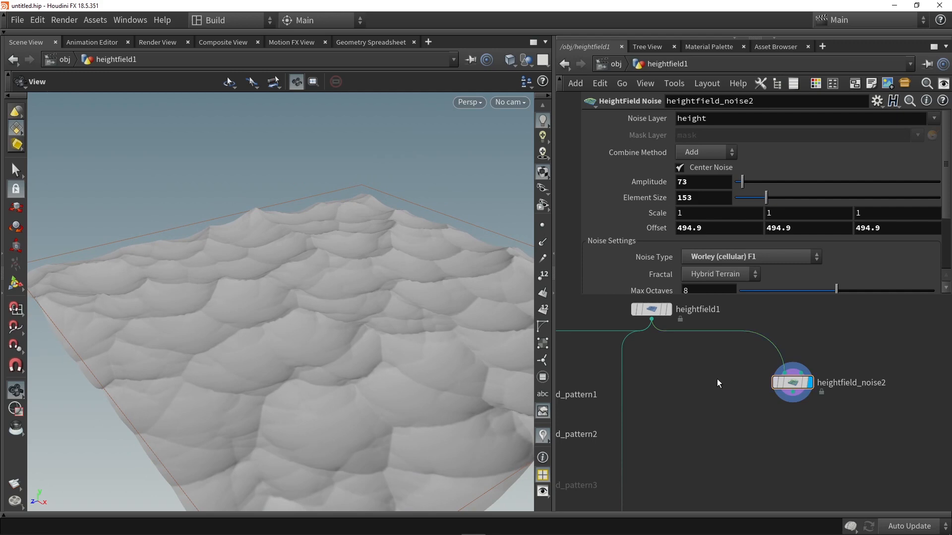
- Add a HeightField Blur node below heightfield_noise2, connect the noise output to its first input and display it
middle_click_drag(717, 379, 633, 355)
left_click_drag(391, 219, 325, 309)
key("Tab")
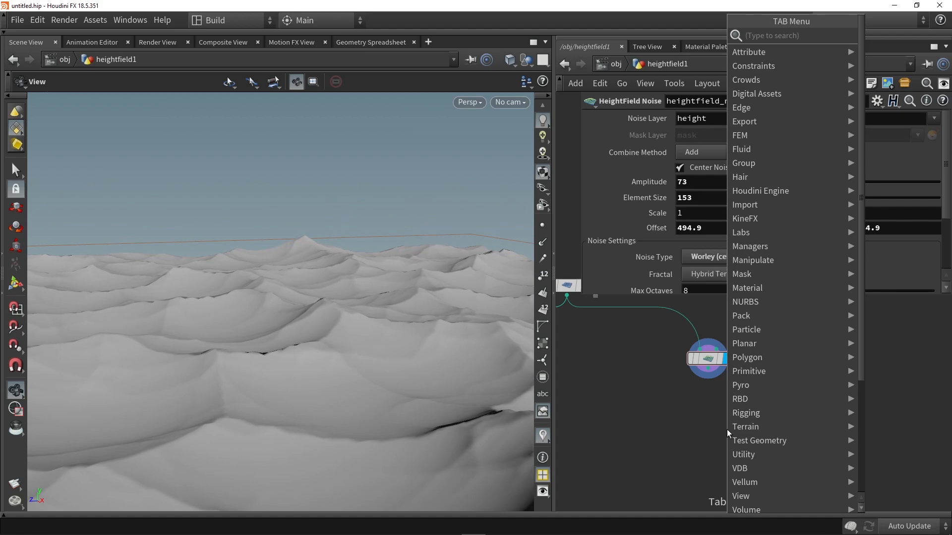
type("blur")
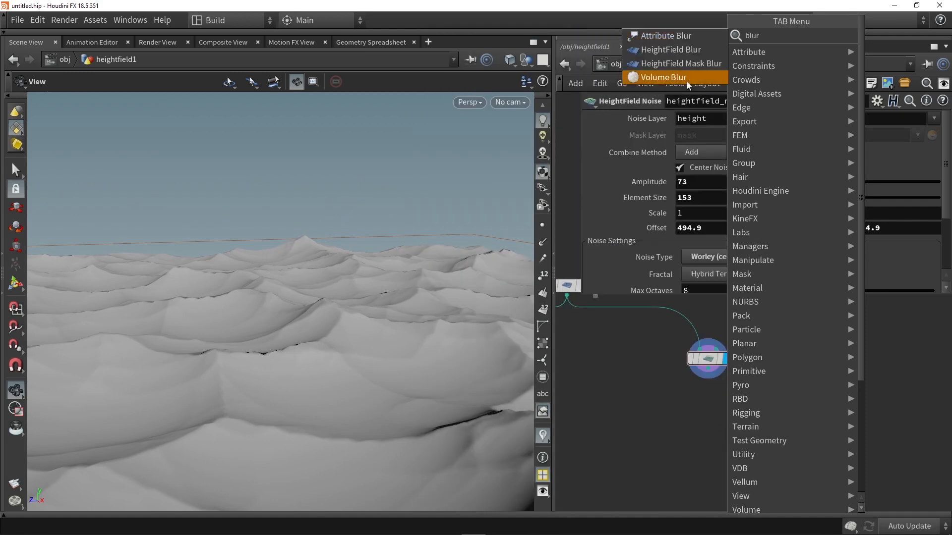
left_click(683, 50)
left_click(714, 391)
scroll(720, 394, "up", 2)
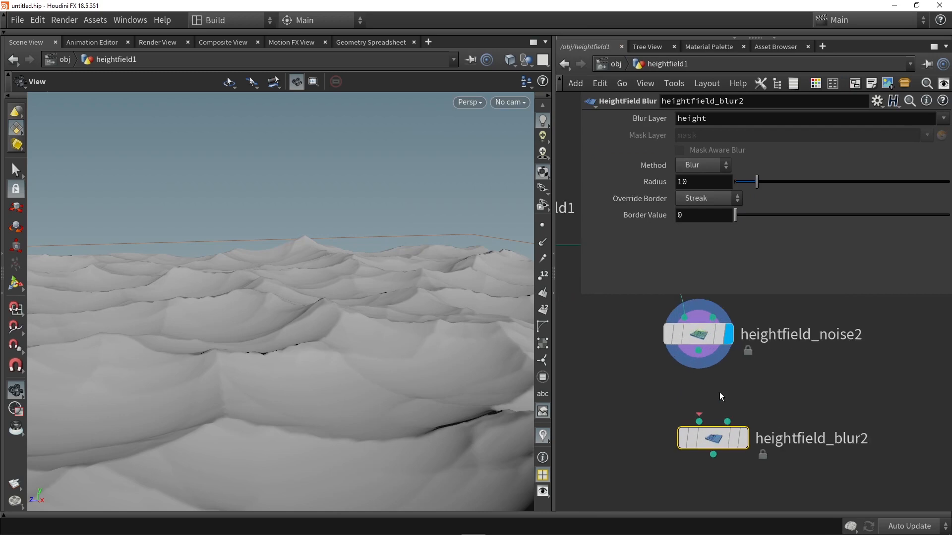
left_click_drag(699, 351, 695, 455)
left_click(743, 438)
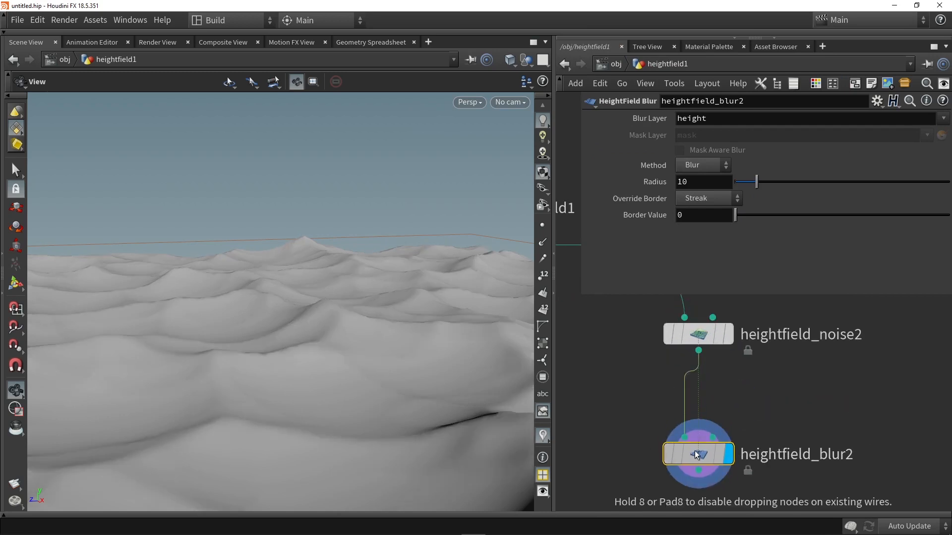
- Set the Radius of heightfield_blur2 to 23.9 and leave more space between it and heightfield_noise2
left_click_drag(756, 182, 776, 219)
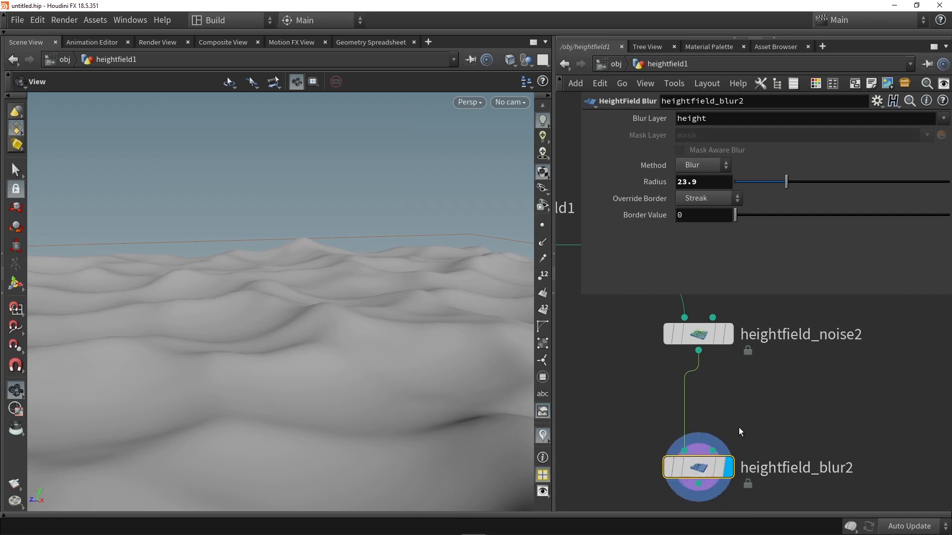
scroll(726, 362, "down", 2)
left_click_drag(665, 404, 665, 439)
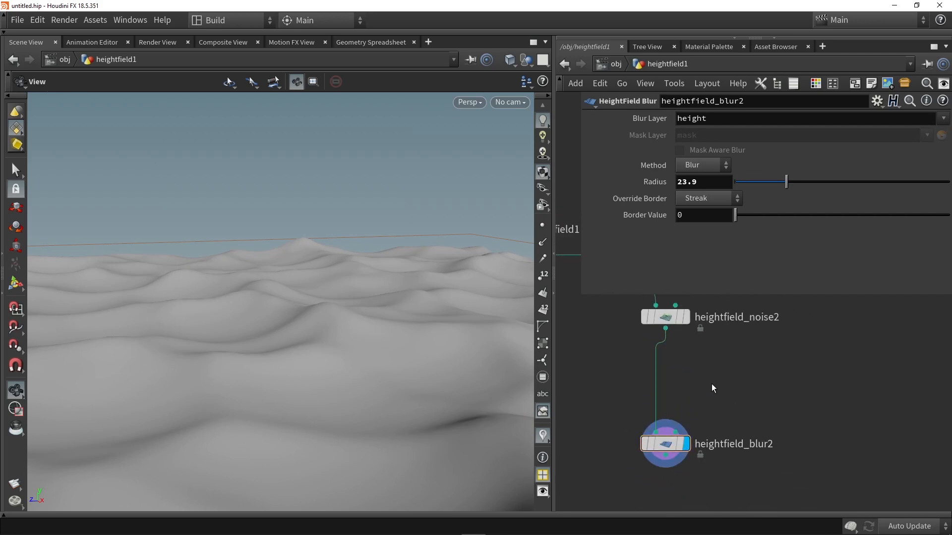
- Add a HeightField Mask by Feature node beside heightfield_noise2, connect the noise output to it and display the mask
key("Tab")
type("mask")
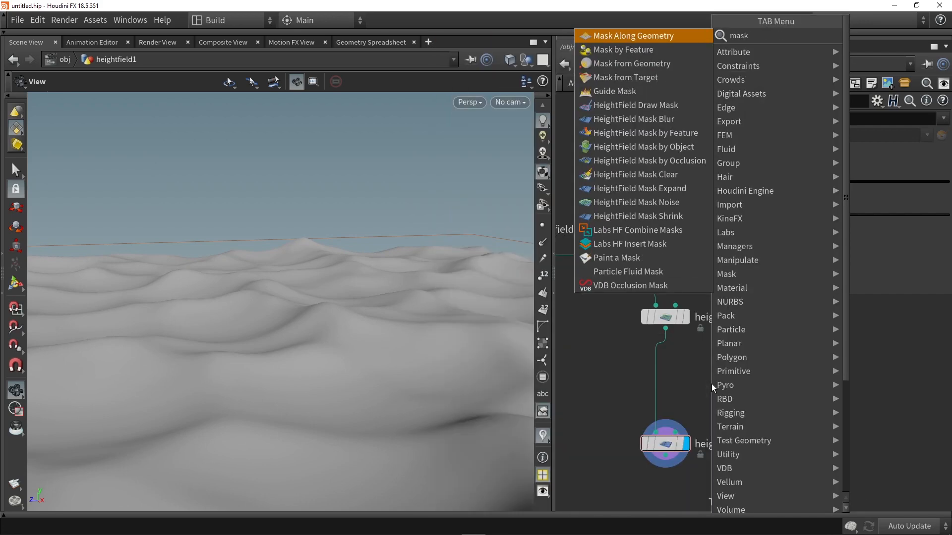
type(" by")
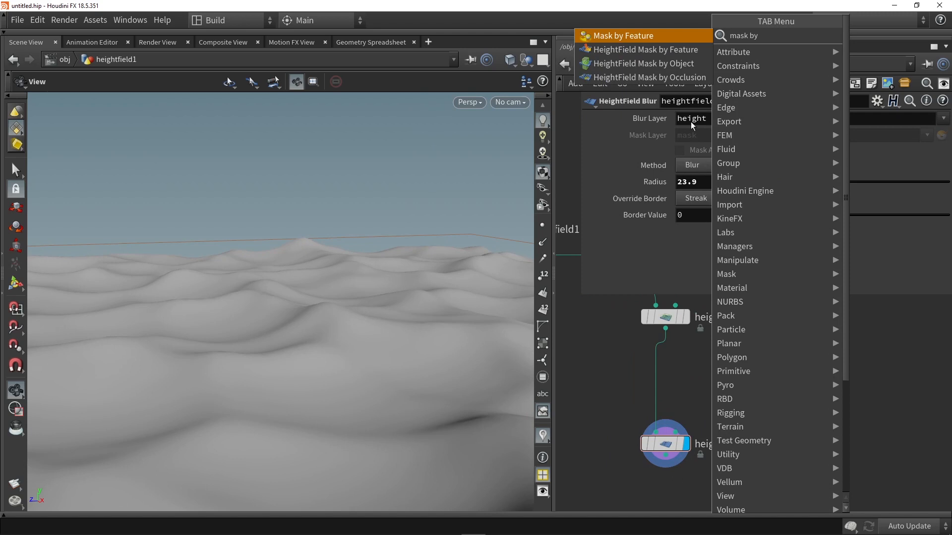
left_click(660, 50)
left_click(737, 385)
left_click_drag(666, 329, 732, 364)
left_click(758, 388)
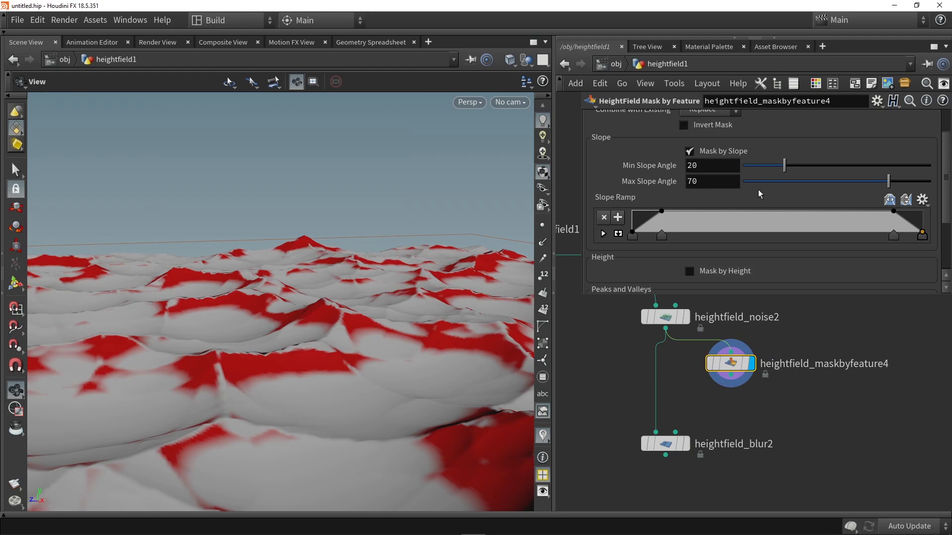
- Try a slope range of 16.2 to 83.8 on heightfield_maskbyfeature4 and disable Mask by Slope
mouse_move(781, 168)
left_mouse_down()
mouse_move(751, 167)
mouse_move(776, 167)
left_mouse_up()
left_click_drag(914, 185, 788, 185)
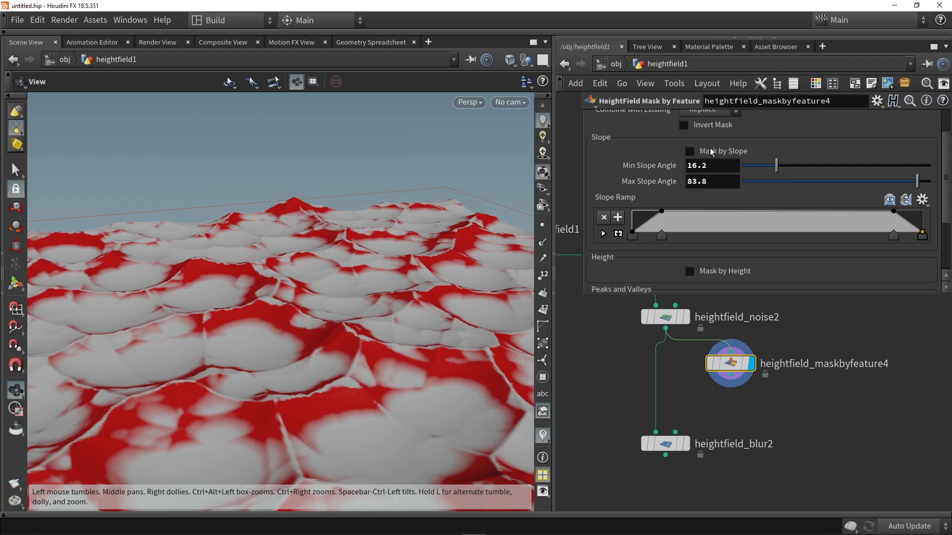
left_click(711, 152)
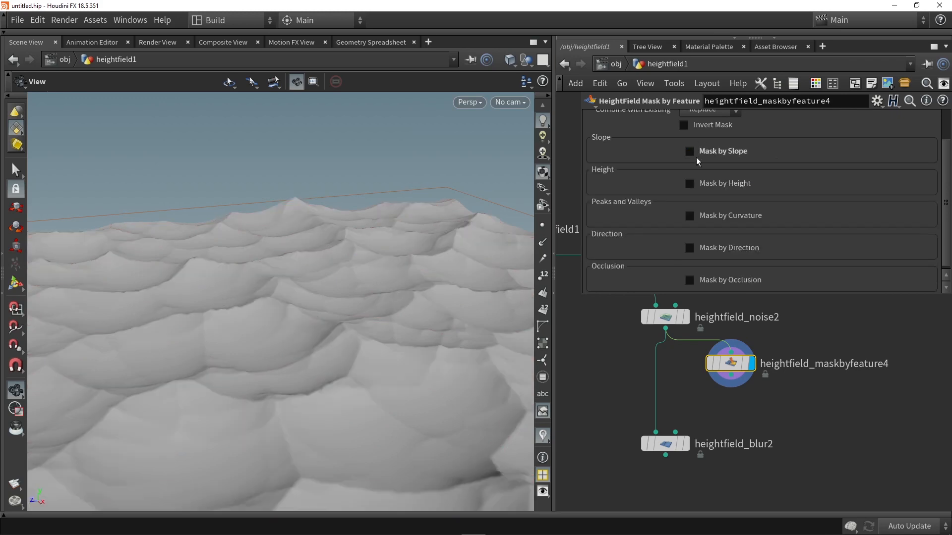
- Enable Mask by Curvature on heightfield_maskbyfeature4, compute its curvature range and inspect the masked terrain
left_click(723, 215)
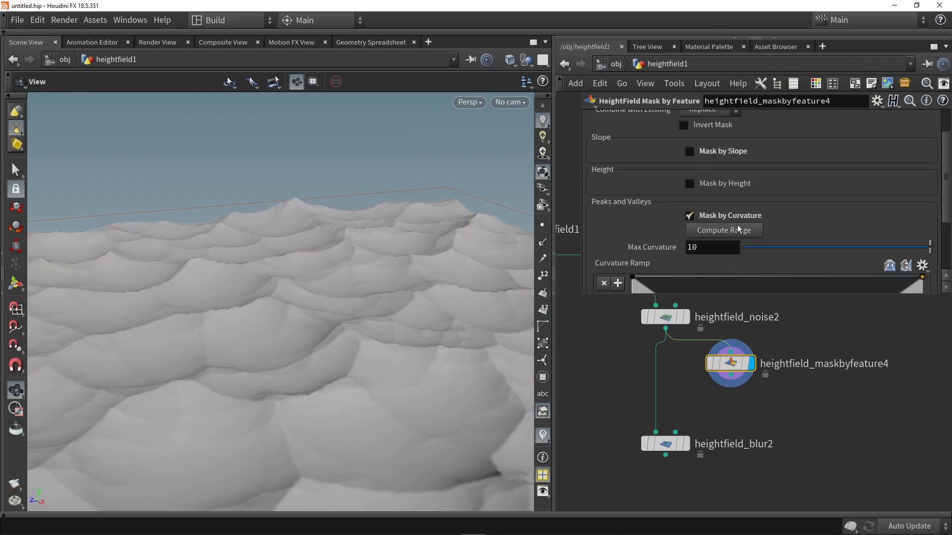
left_click(734, 232)
left_click_drag(382, 221, 263, 278)
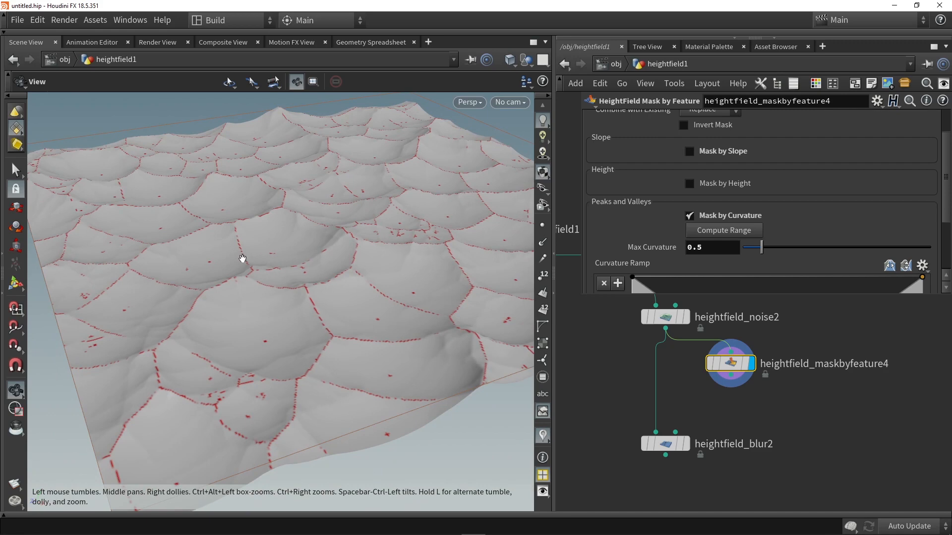
- Reduce the Curvature Ramp to two points, holding full value up to about the middle and falling to zero at the end
scroll(679, 255, "down", 3)
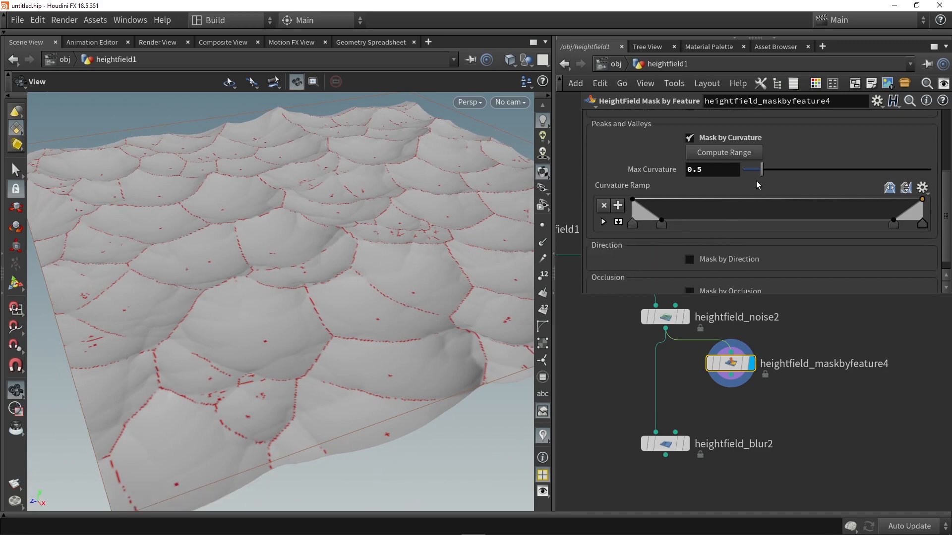
left_click_drag(662, 222, 858, 225)
key("Delete")
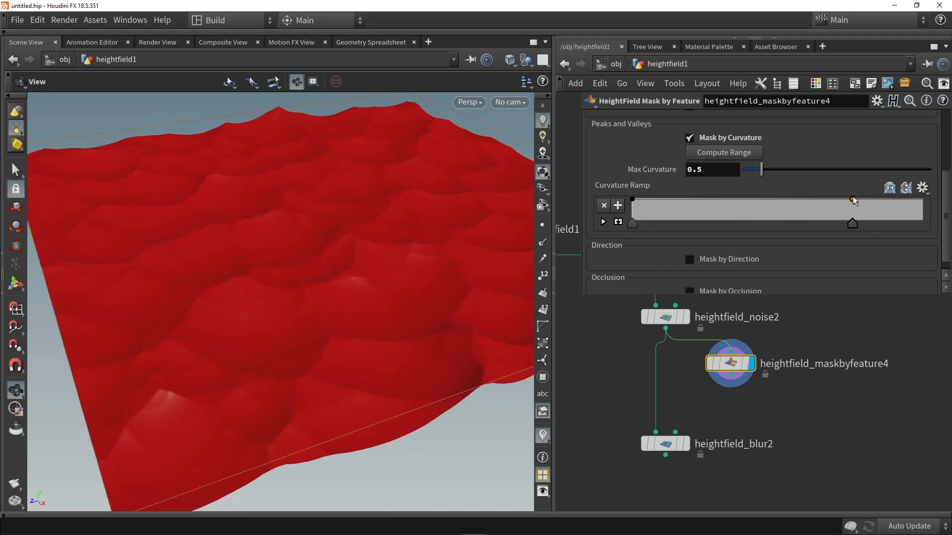
left_click_drag(854, 207, 934, 224)
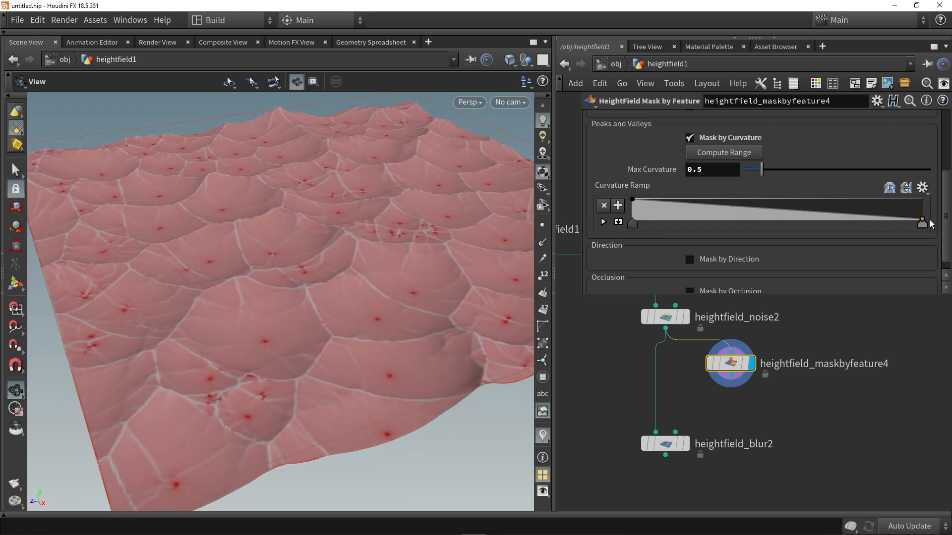
left_click_drag(643, 223, 777, 230)
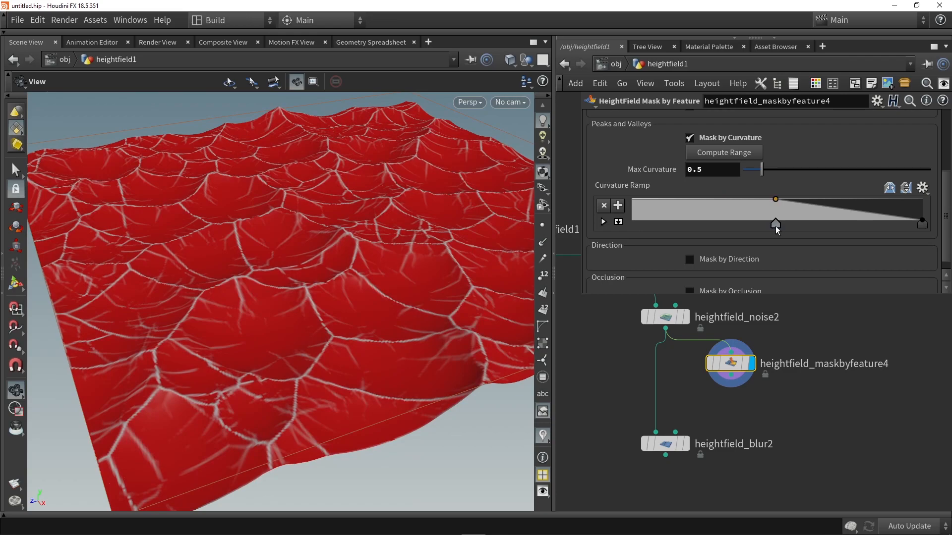
left_click_drag(470, 230, 409, 250)
mouse_move(309, 248)
left_mouse_down()
mouse_move(388, 255)
mouse_move(323, 249)
mouse_move(198, 287)
mouse_move(395, 236)
mouse_move(423, 219)
mouse_move(283, 240)
mouse_move(300, 254)
left_mouse_up()
- Add a HeightField Mask Blur node below heightfield_maskbyfeature4, wire it in, display it and set its Radius to 4.9
left_click(791, 416)
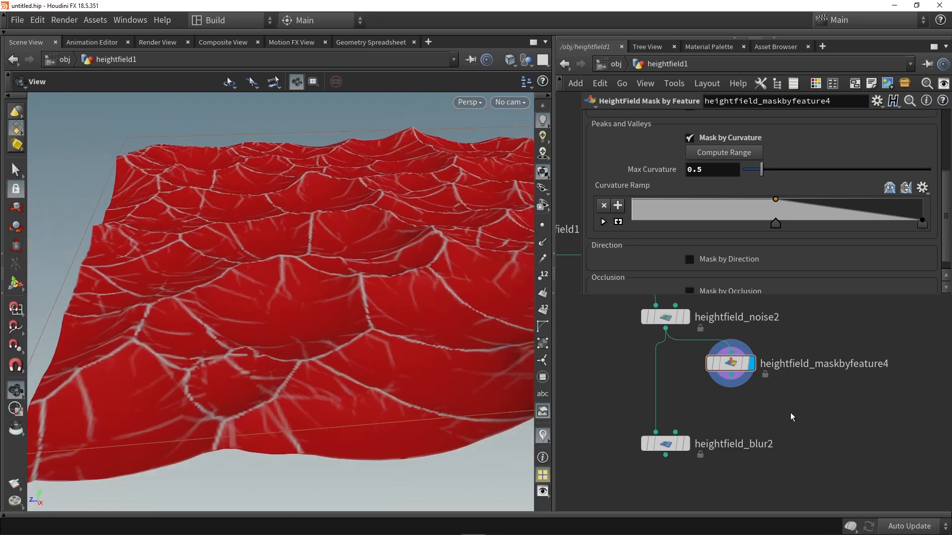
key("Tab")
type("blu")
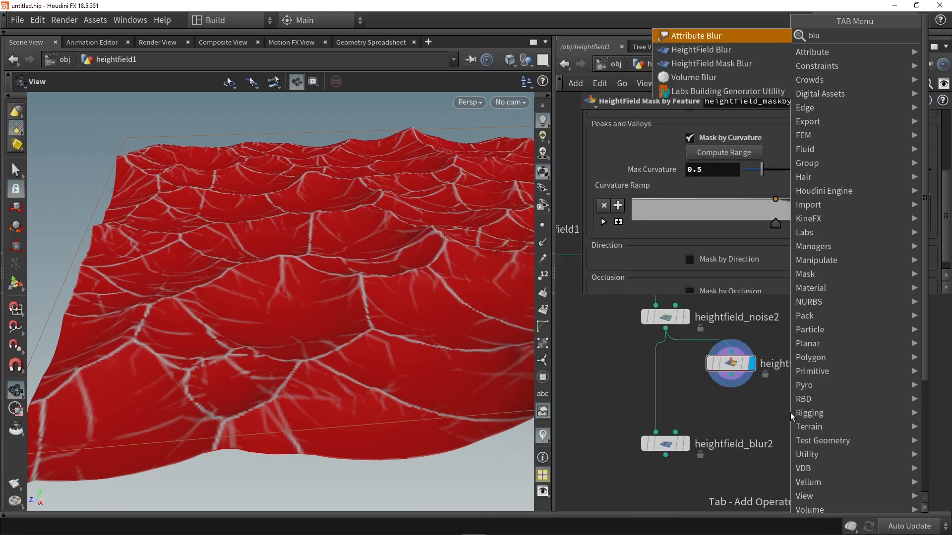
left_click(724, 63)
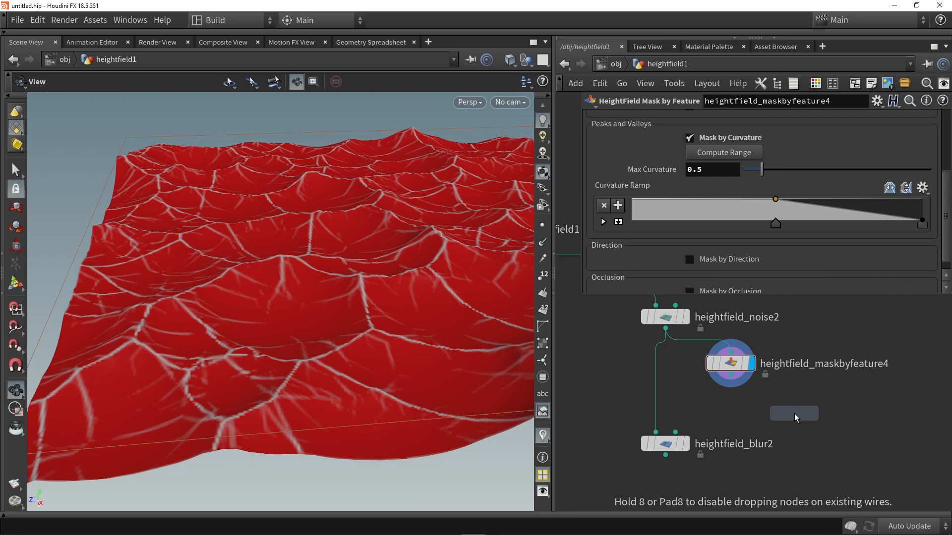
left_click(794, 413)
left_click_drag(794, 412, 726, 407)
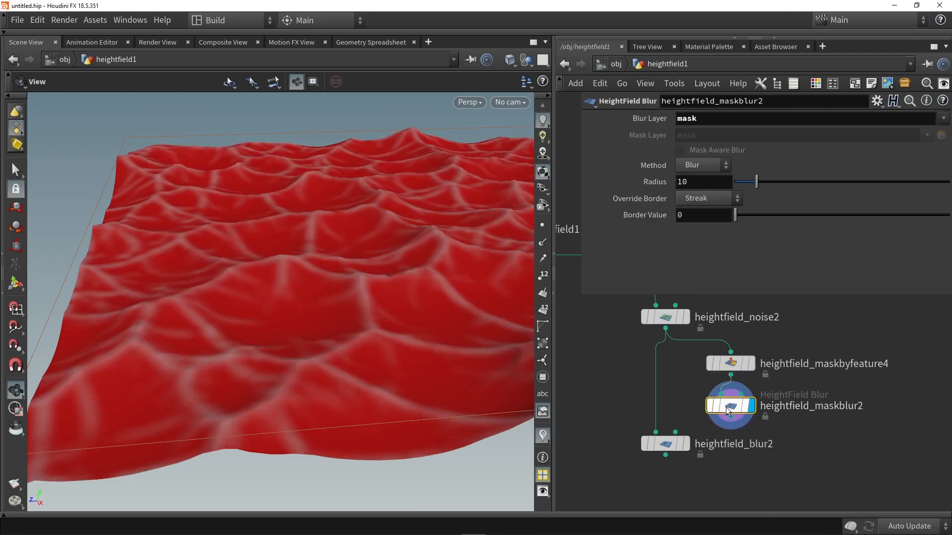
mouse_move(757, 182)
left_mouse_down()
mouse_move(795, 184)
mouse_move(730, 184)
mouse_move(745, 183)
left_mouse_up()
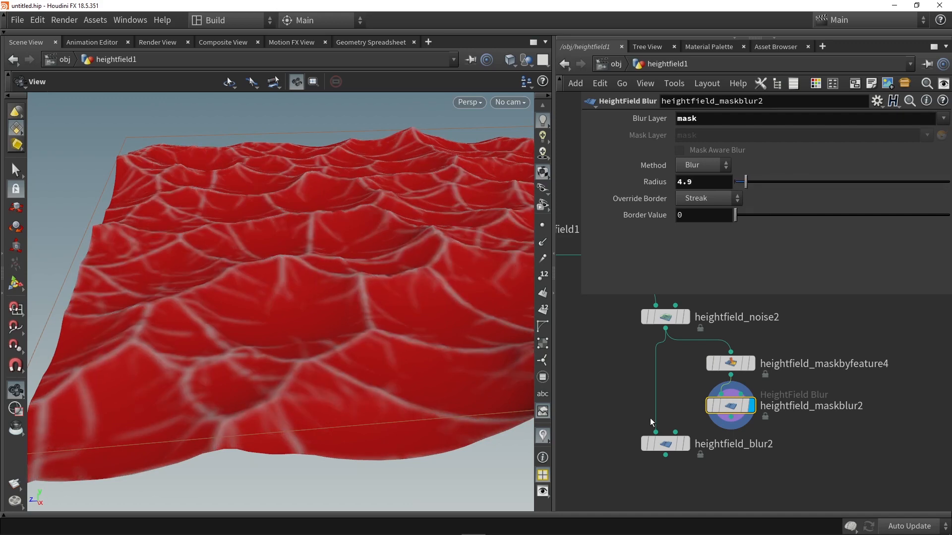
- Connect heightfield_maskblur2 to the mask input of heightfield_blur2 and display heightfield_blur2 to check the dunes
left_click_drag(730, 417, 675, 432)
left_click(687, 444)
left_click(664, 443)
left_click_drag(345, 303, 367, 268)
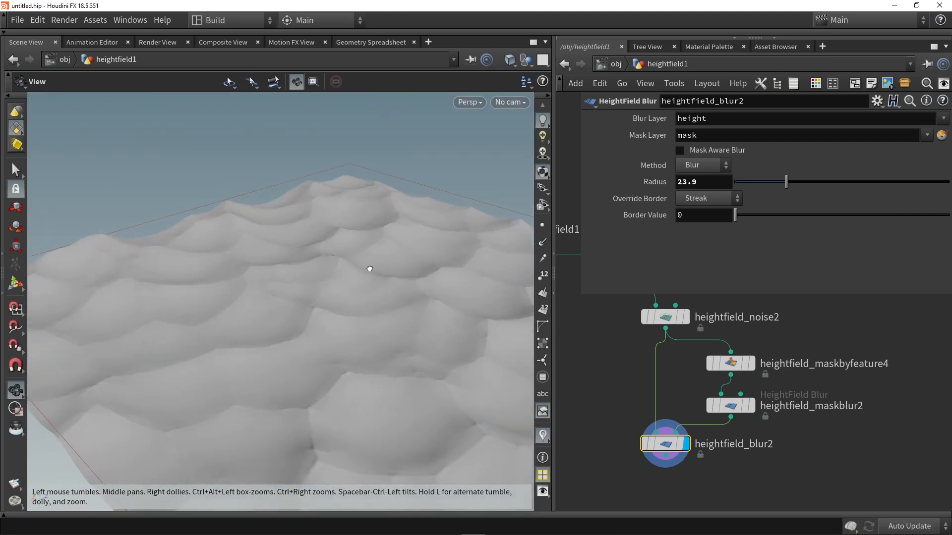
- Enable Invert Mask on heightfield_maskbyfeature4 and examine the dune shapes from another angle
left_click(730, 363)
scroll(725, 203, "up", 5)
left_click(683, 168)
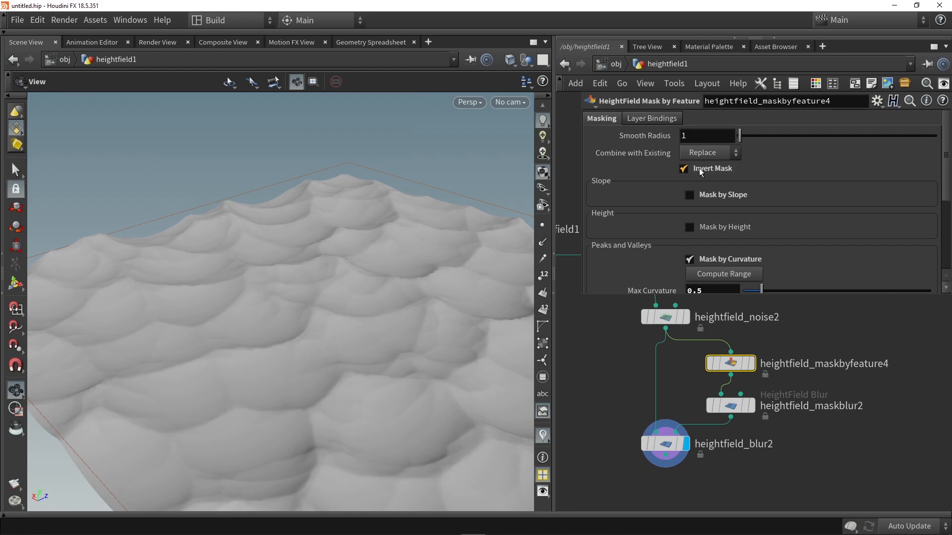
left_click_drag(367, 293, 457, 278)
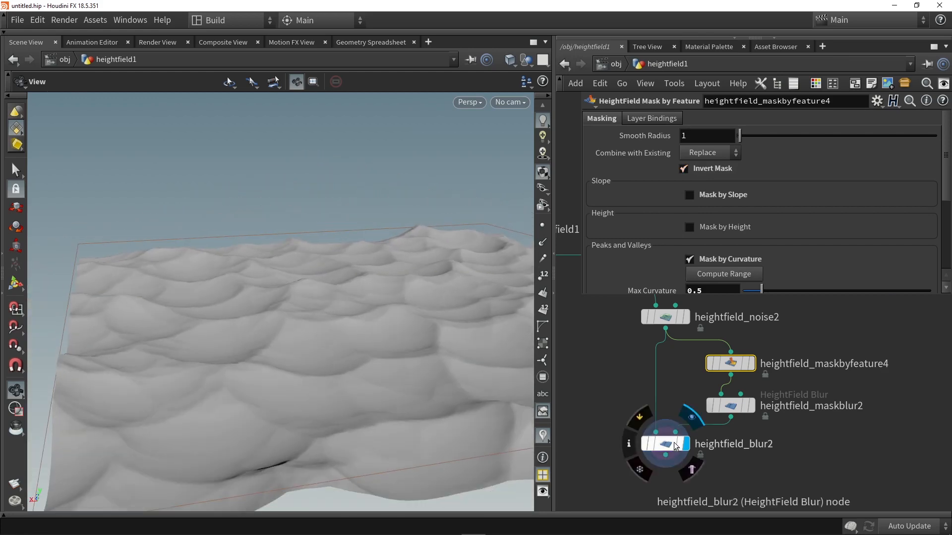
- Leave more space above heightfield_blur2 in the network and display heightfield_maskblur2 to inspect the inverted mask
left_click_drag(665, 444, 658, 463)
left_click(752, 405)
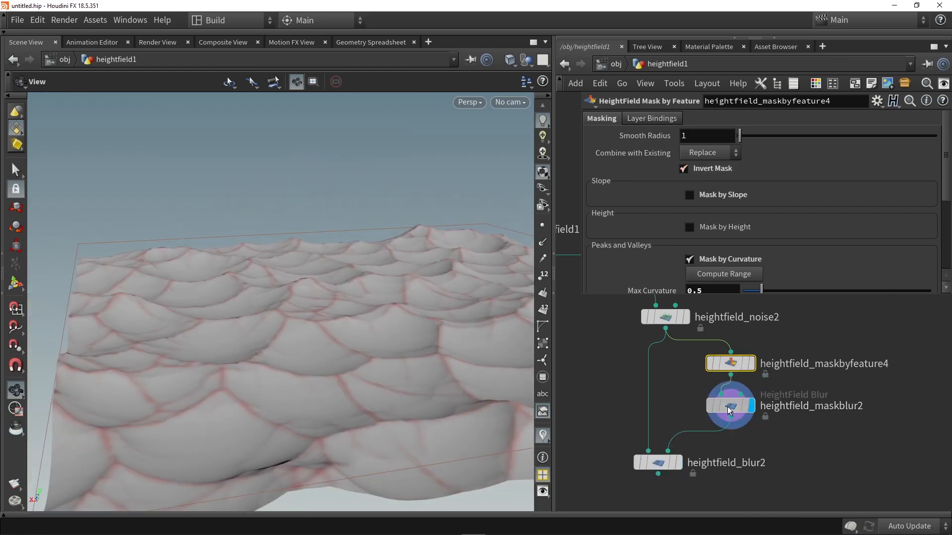
left_click(727, 405)
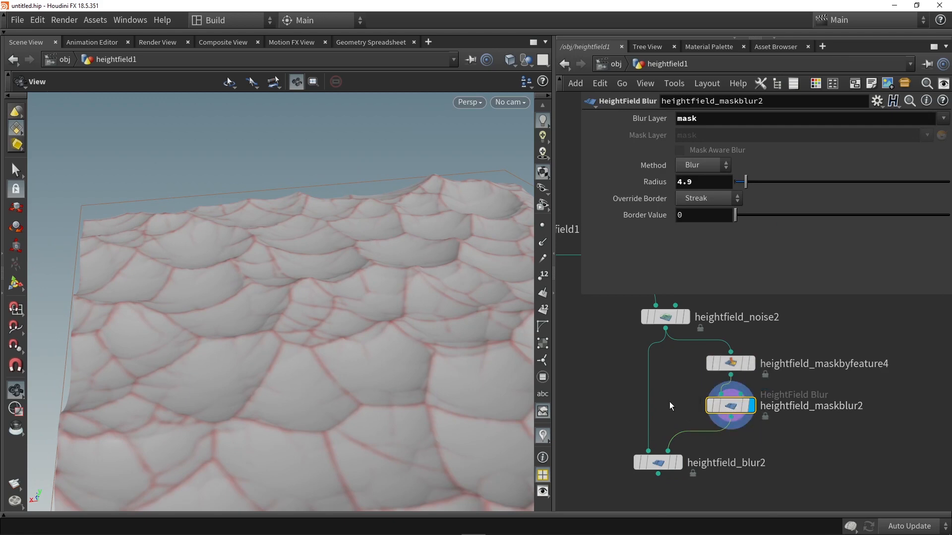
- Display heightfield_blur2 and adjust its Radius to 22.5 while comparing the masked blur on the dunes
left_click(679, 463)
left_click(657, 462)
left_click_drag(850, 179, 724, 200)
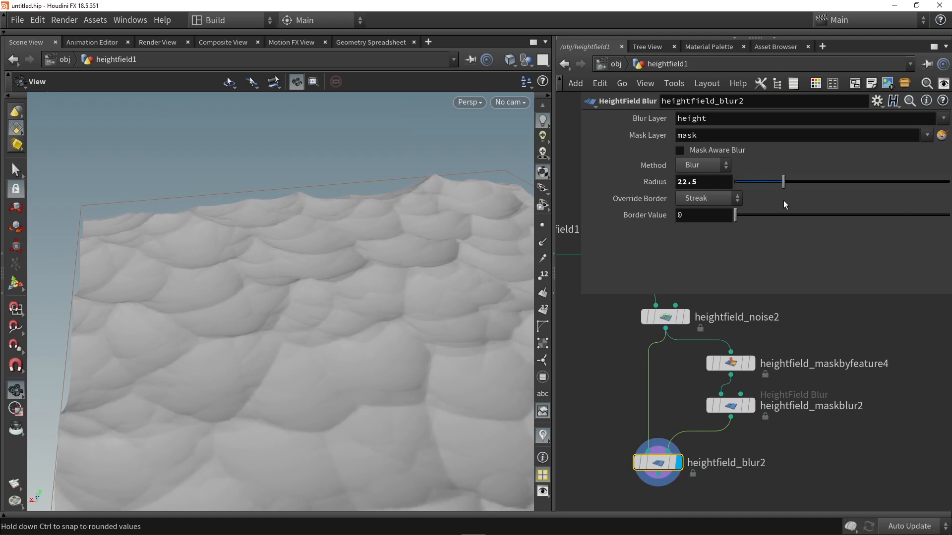
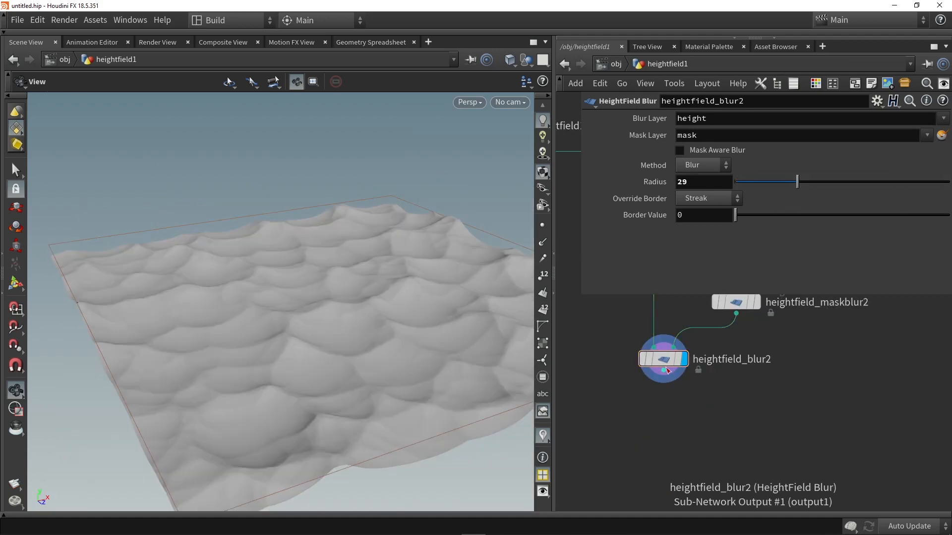
- Duplicate heightfield_blur2, place the copy directly below it and remove the copy's input connections
left_click(663, 376)
key("Escape")
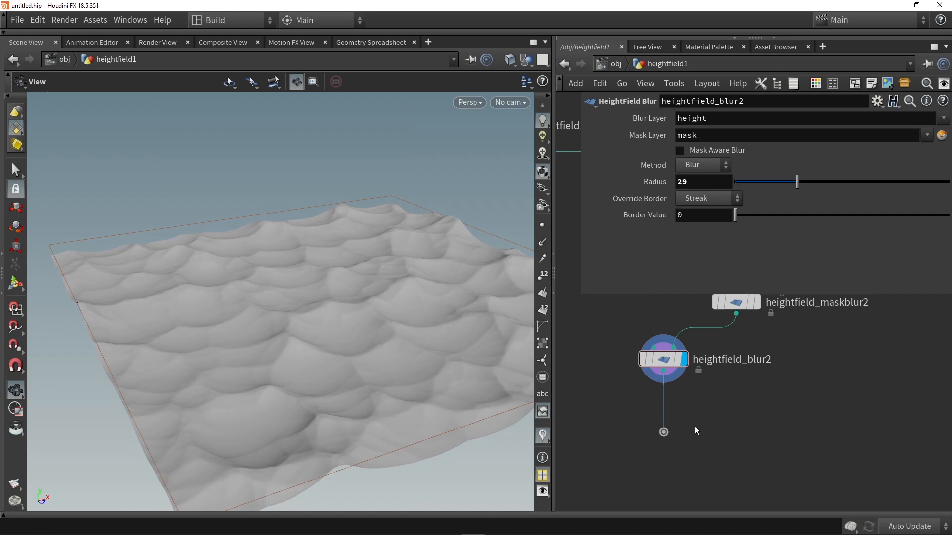
key("Delete")
left_click_drag(663, 363, 664, 434, "alt")
left_click_drag(637, 385, 734, 396)
key("Delete")
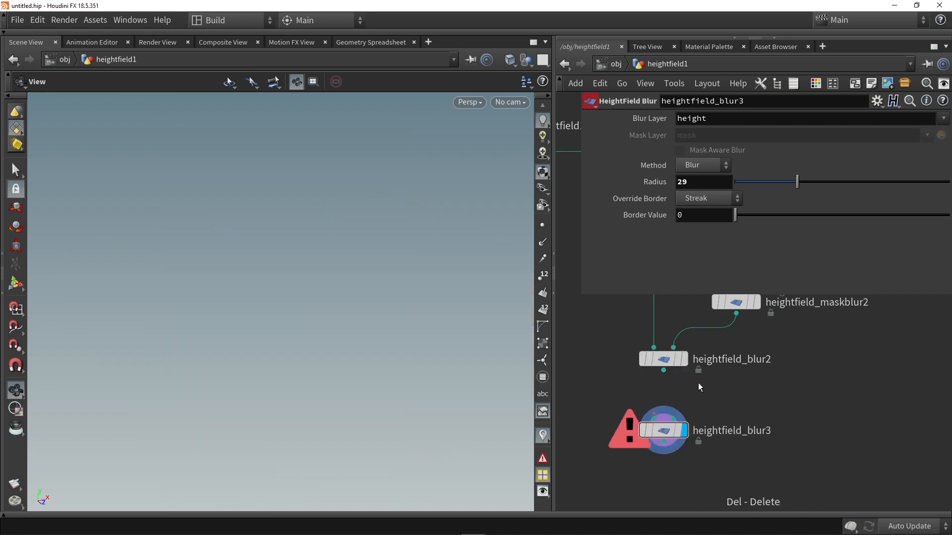
- Connect heightfield_blur2 to the first input of heightfield_blur3 and set heightfield_blur3's Radius to 3.9
left_click_drag(663, 375, 655, 421)
left_click_drag(797, 181, 744, 182)
left_click_drag(376, 246, 323, 297)
scroll(640, 310, "down", 2)
middle_click_drag(640, 310, 661, 380)
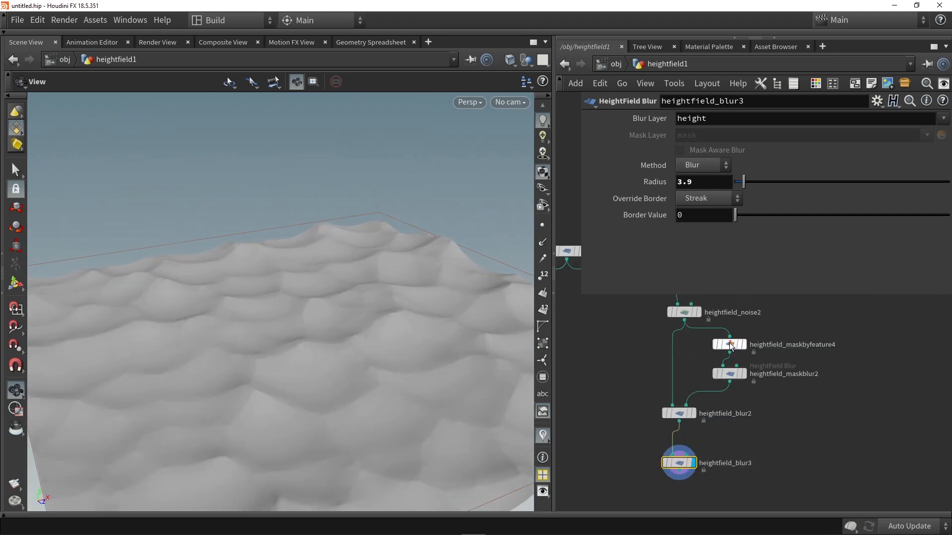
- Compare the dunes with Invert Mask on and off in heightfield_maskbyfeature4, and leave Invert Mask disabled
left_click(730, 345)
left_click(696, 170)
left_click(698, 170)
left_click(698, 170)
left_click(698, 170)
left_click_drag(394, 369, 313, 363)
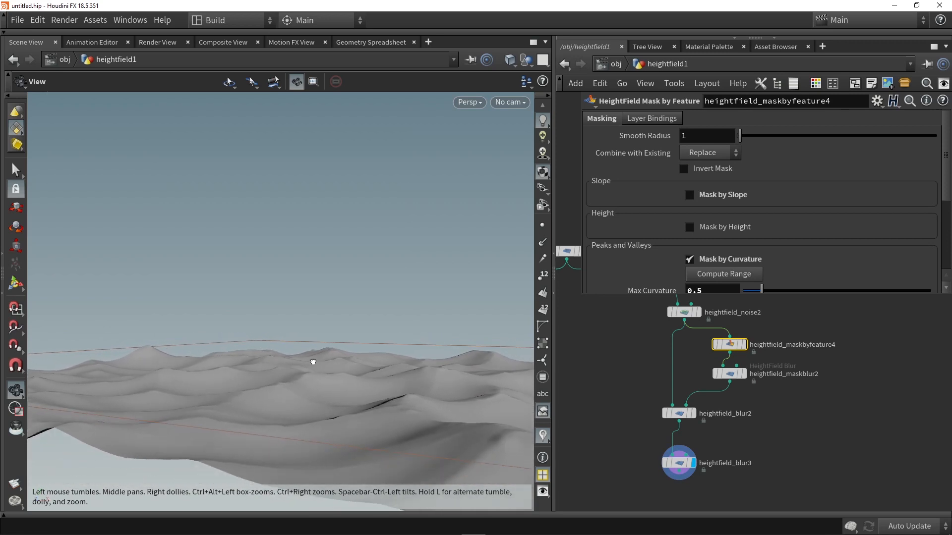
left_click(708, 170)
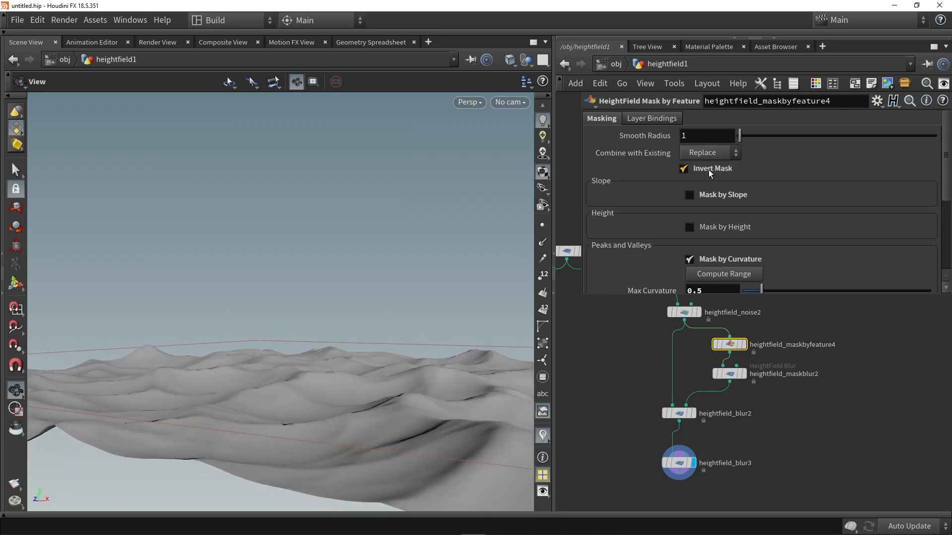
left_click(709, 169)
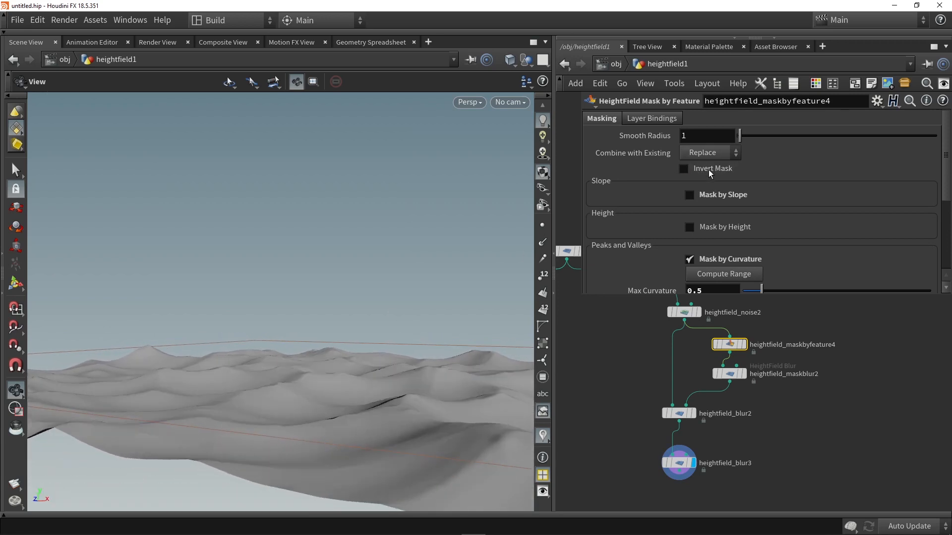
left_click_drag(371, 318, 332, 319)
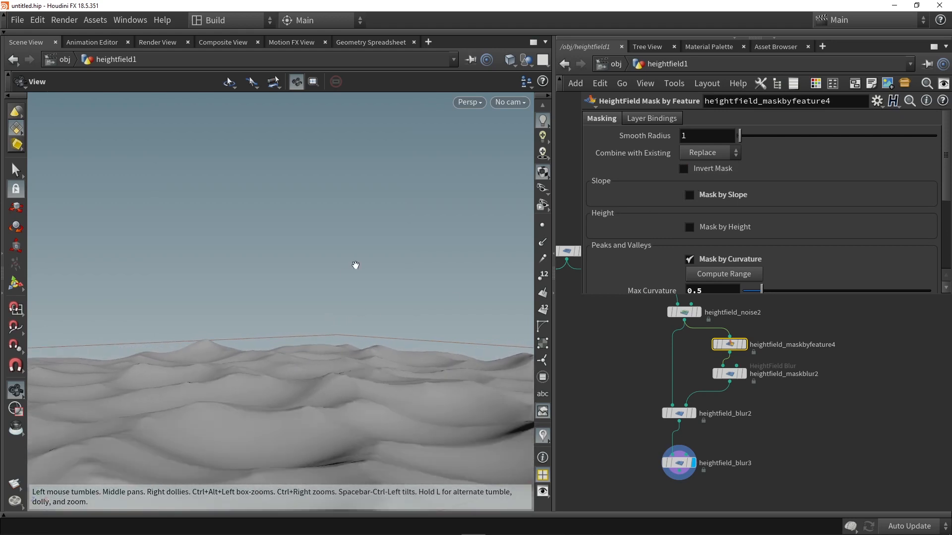
left_click_drag(362, 275, 191, 316)
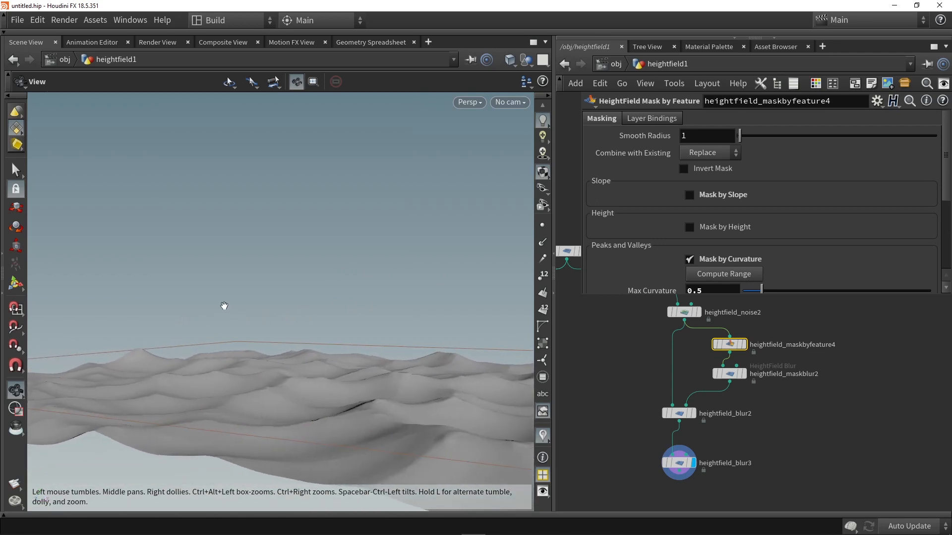
left_click_drag(467, 295, 510, 297)
- Duplicate heightfield_layer1 with the copy below the dune branch, and delete the copy's input wires
scroll(667, 357, "down", 5)
scroll(639, 390, "up", 3)
left_click_drag(634, 390, 628, 402)
left_click_drag(613, 440, 612, 442)
left_click_drag(613, 443, 616, 355)
scroll(679, 433, "down", 2)
middle_click_drag(709, 349, 738, 364)
scroll(738, 363, "down", 3)
left_click_drag(646, 457, 714, 365, "alt")
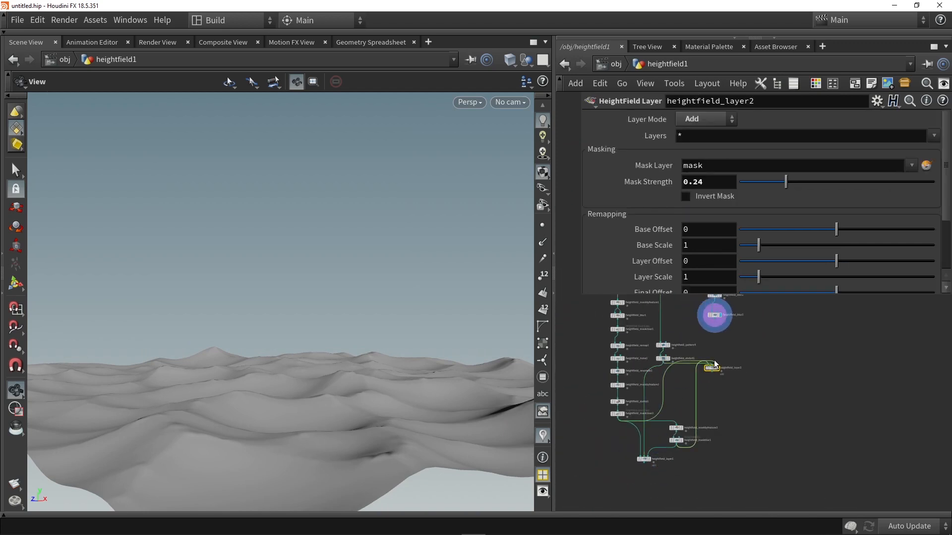
scroll(714, 365, "up", 3)
left_click_drag(709, 401, 679, 417)
key("Delete")
- Connect heightfield_blur3 to the first input and heightfield_distort1 to the second input of heightfield_layer2, and inspect the rippled dunes
scroll(629, 381, "up", 2)
middle_click_drag(745, 372, 733, 407)
left_click_drag(718, 317, 715, 462)
left_click_drag(644, 432, 724, 462)
left_click_drag(437, 358, 295, 334)
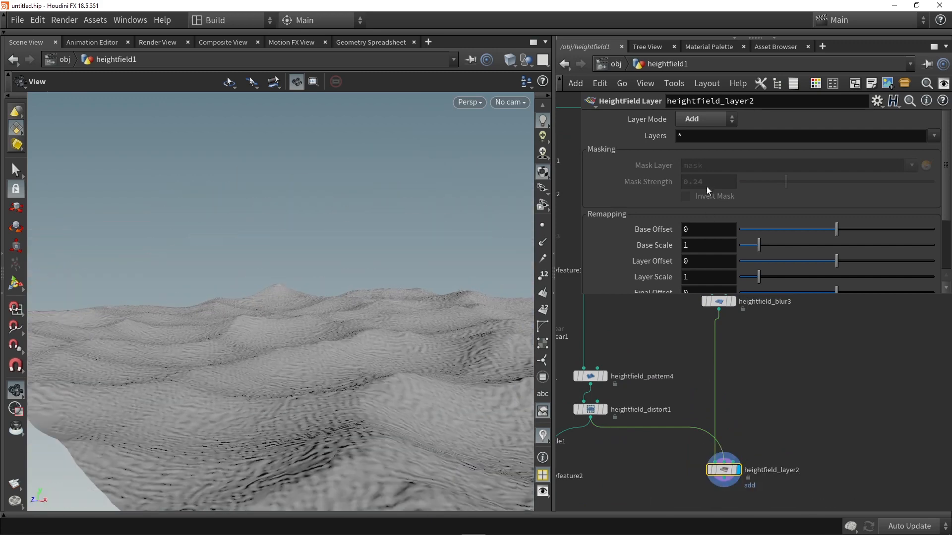
- Undo the last parameter change and set heightfield_layer2's Layer Mode to Blend with a Blend of 0.131
key("ctrl+z")
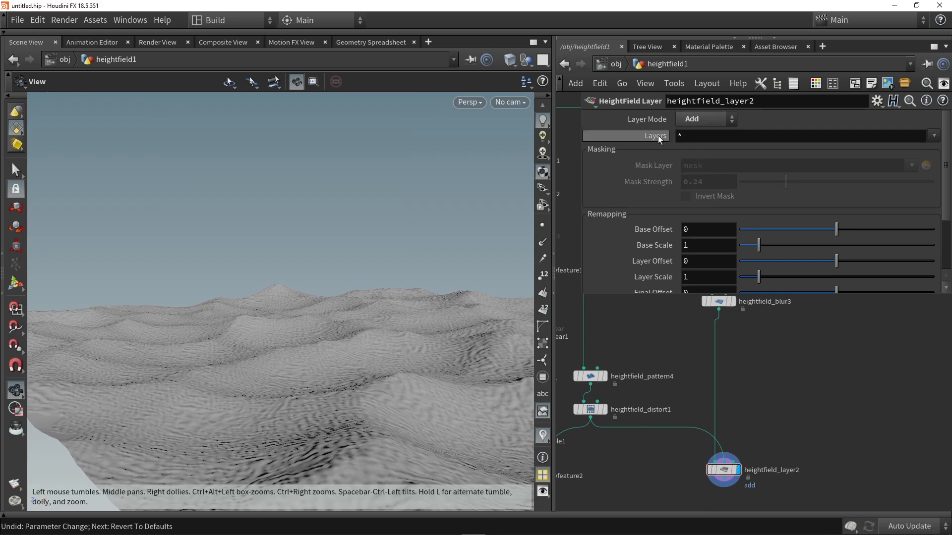
left_click(714, 122)
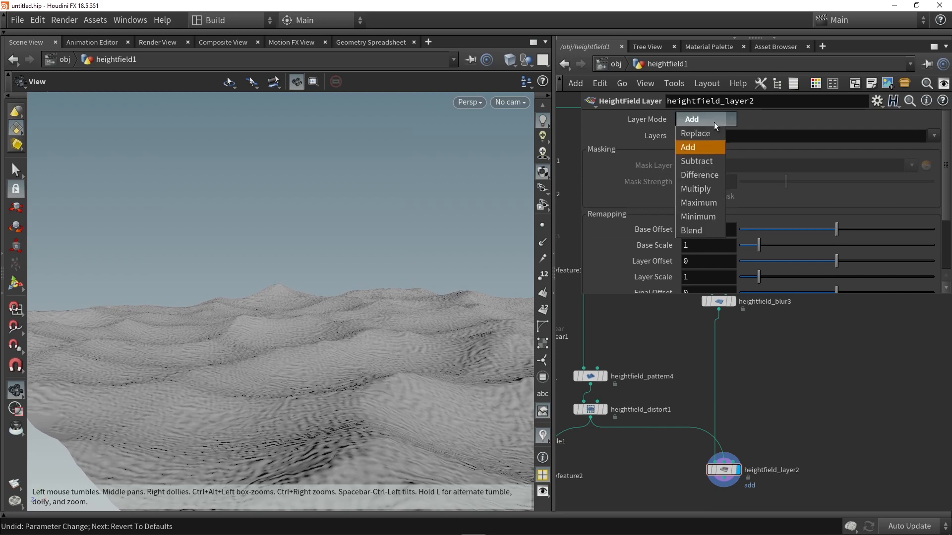
left_click(705, 229)
mouse_move(837, 135)
left_mouse_down()
mouse_move(679, 140)
mouse_move(762, 142)
left_mouse_up()
left_click_drag(269, 355, 415, 325)
left_click_drag(343, 318, 340, 346)
left_click_drag(398, 300, 353, 314)
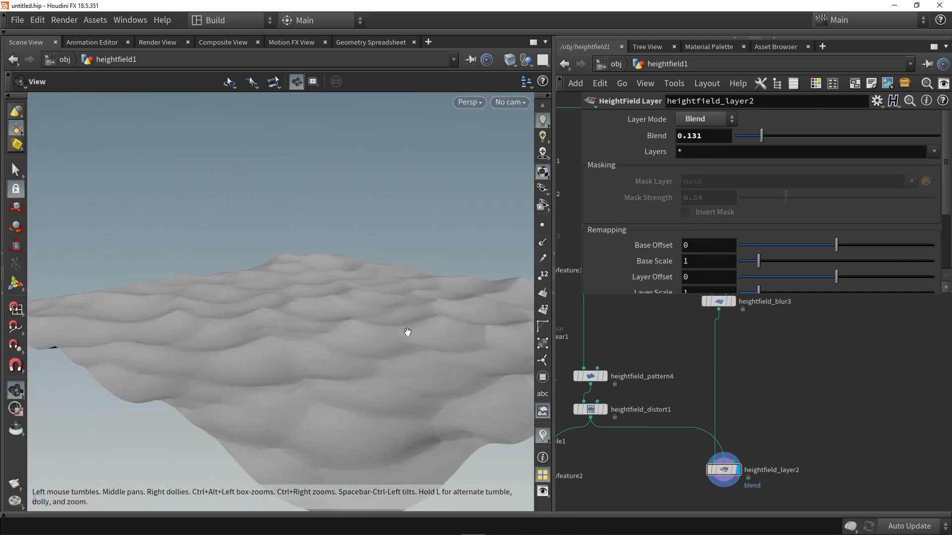
- Move heightfield_layer2 further down the network so it sits level with heightfield_layer1
scroll(723, 433, "down", 3)
scroll(721, 434, "up", 2)
middle_click_drag(712, 447, 713, 380)
scroll(722, 390, "down", 3)
left_click_drag(725, 360, 765, 469)
middle_click_drag(700, 465, 696, 394)
left_click_drag(797, 435, 610, 390)
left_click(712, 450)
middle_click_drag(712, 451, 678, 388)
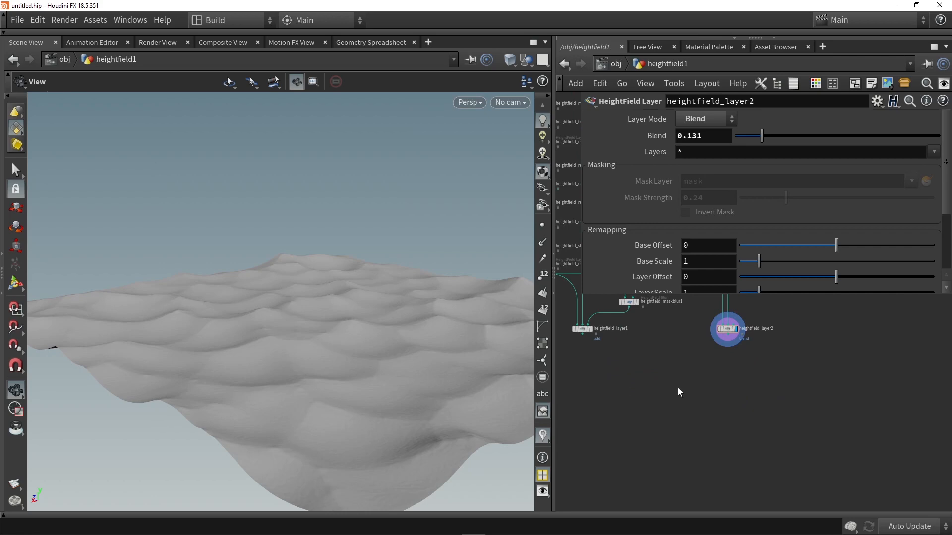
- Add a HeightField Layer node below heightfield_layer1 and heightfield_layer2
key("Tab")
type("layer")
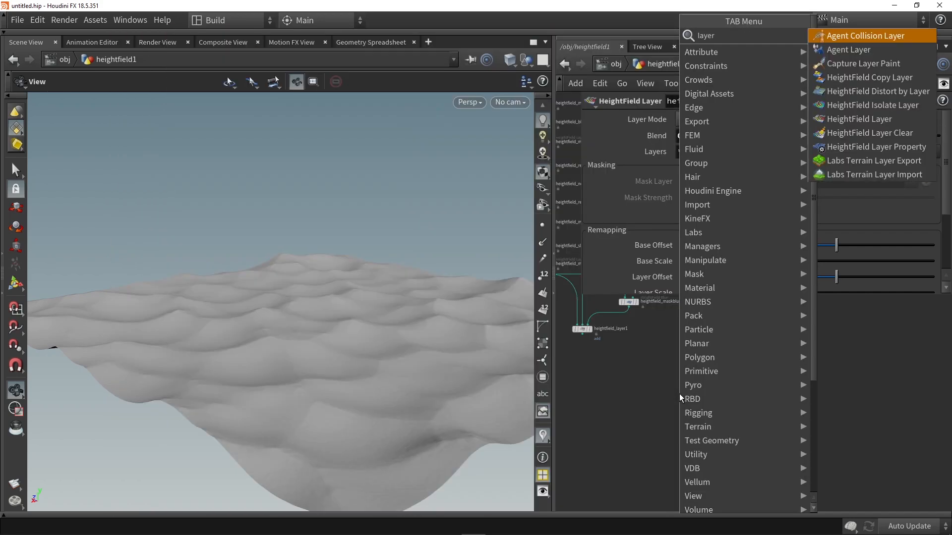
left_click(863, 119)
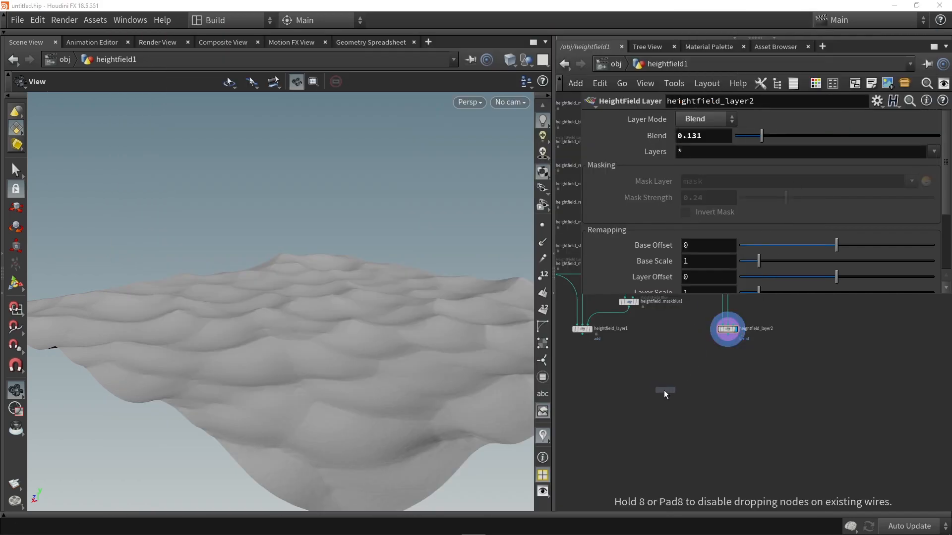
left_click(657, 396)
middle_click_drag(633, 363, 654, 396)
scroll(686, 380, "up", 2)
- Connect heightfield_layer1 to the first and heightfield_layer2 to the second input of heightfield_layer3, and display heightfield_layer3
left_click_drag(594, 369, 666, 425)
left_click_drag(768, 371, 696, 457)
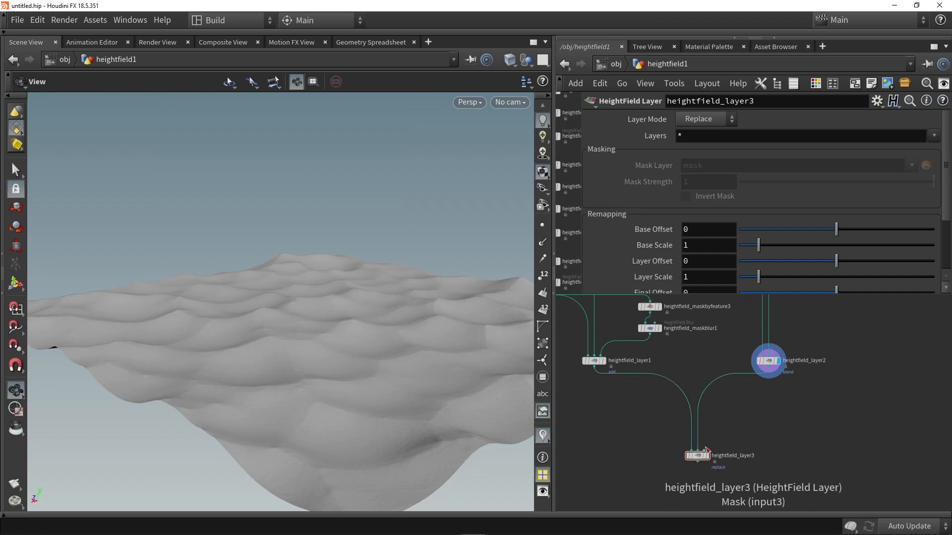
scroll(694, 456, "up", 5)
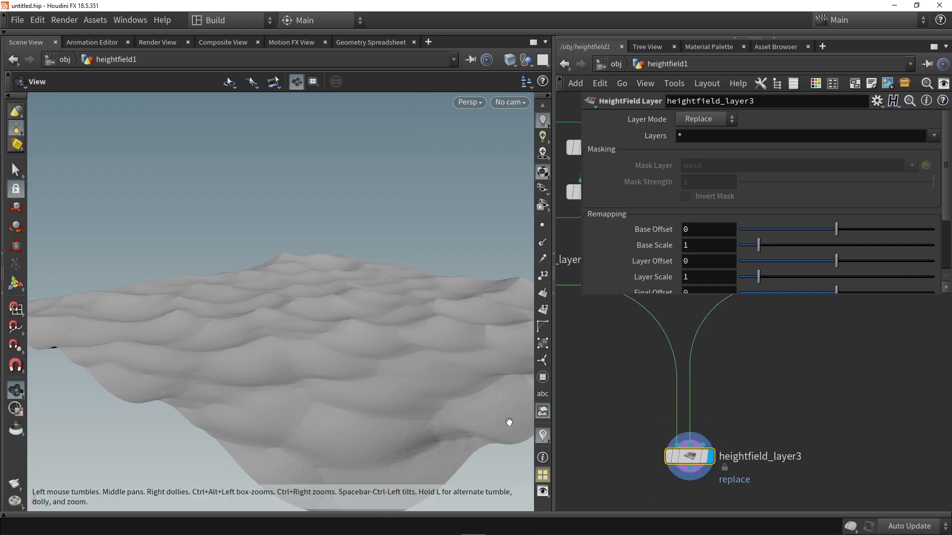
left_click_drag(434, 393, 341, 319)
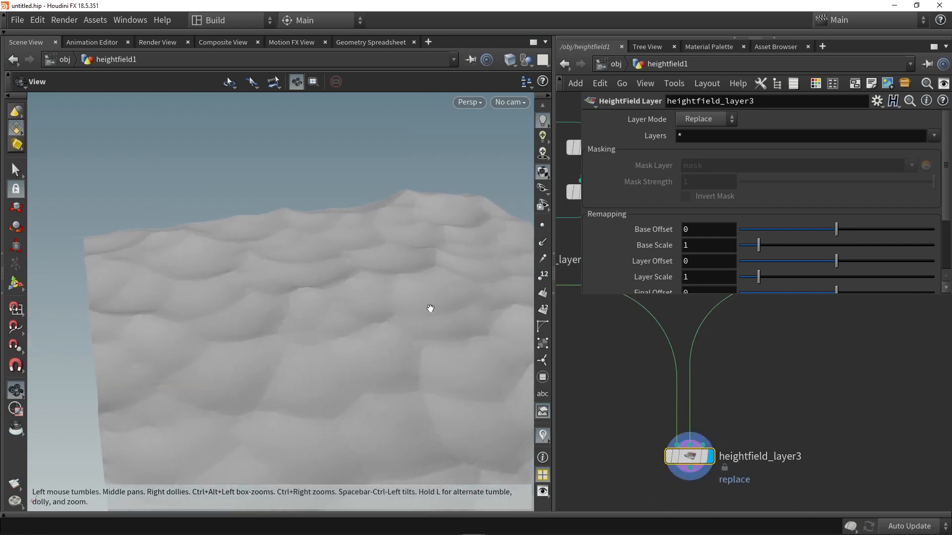
- Add a HeightField Mask Noise node beside the output of heightfield_layer2
scroll(813, 359, "down", 3)
middle_click_drag(813, 359, 620, 422)
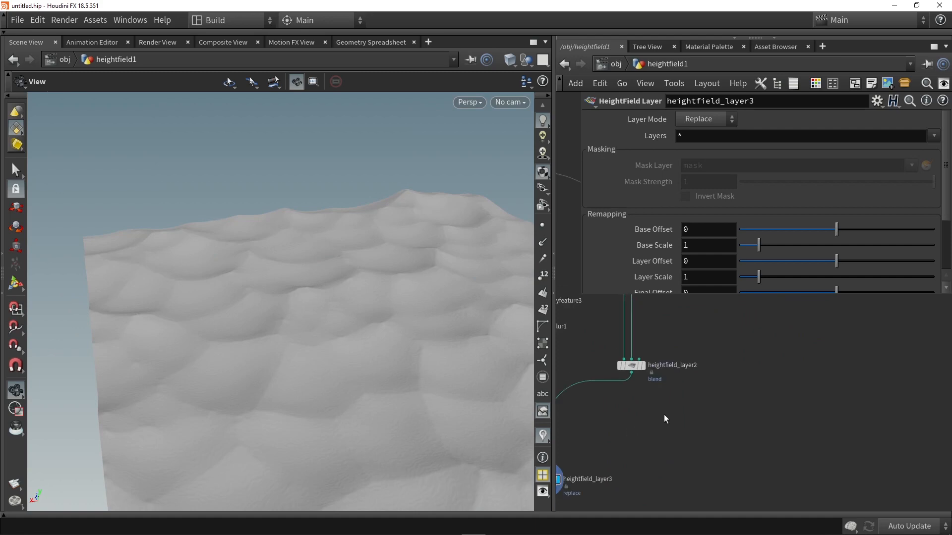
key("Tab")
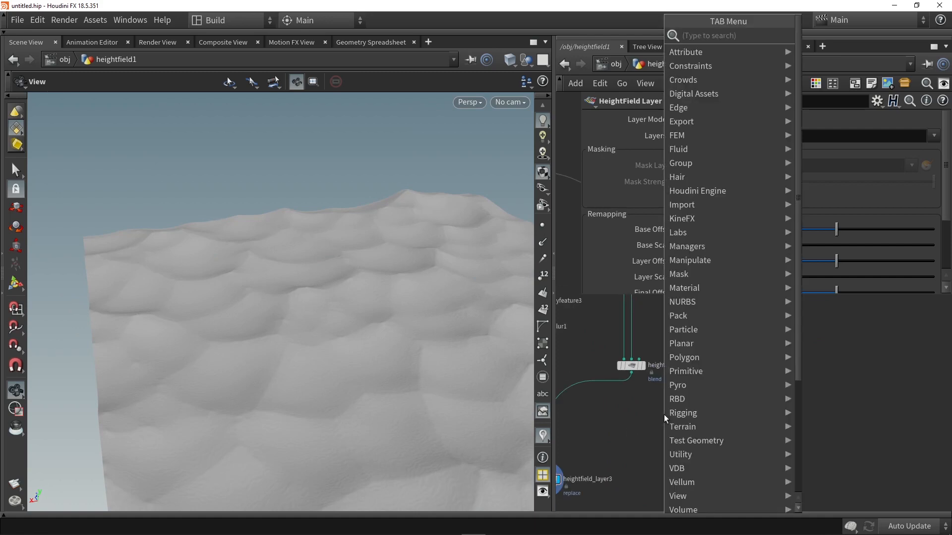
type("mask brush")
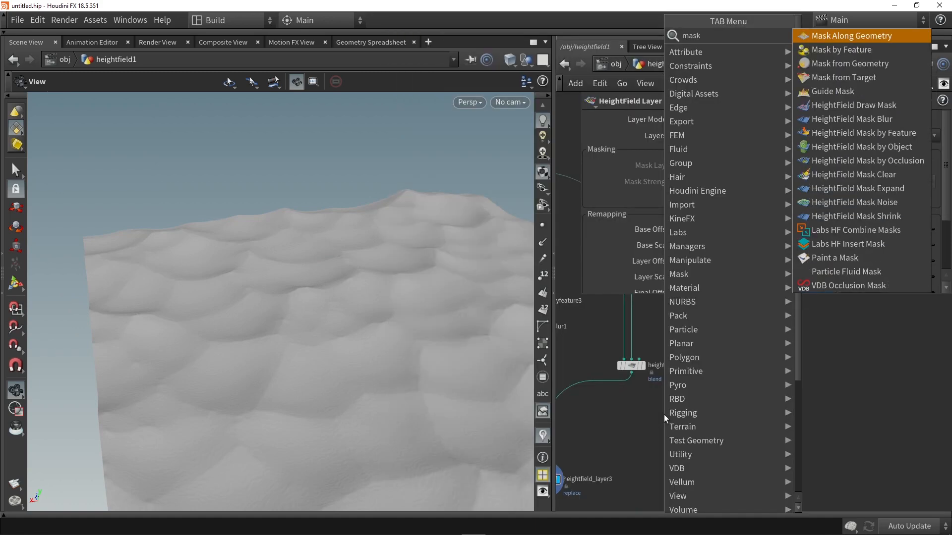
key("Return")
left_click(664, 414)
scroll(644, 402, "down", 2)
scroll(650, 401, "up", 2)
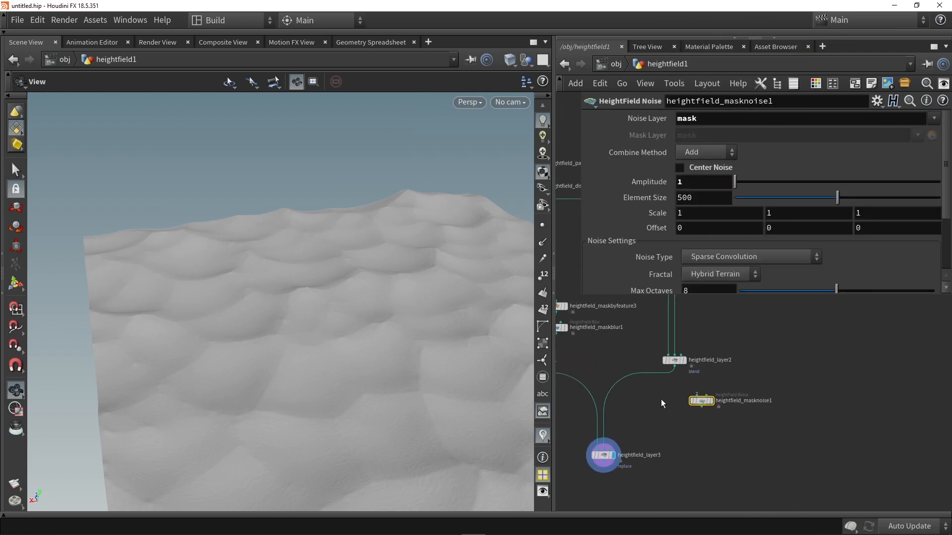
- Feed heightfield_layer2 into heightfield_masknoise1, display the mask and set its Element Size to 196
left_click_drag(667, 367, 698, 407)
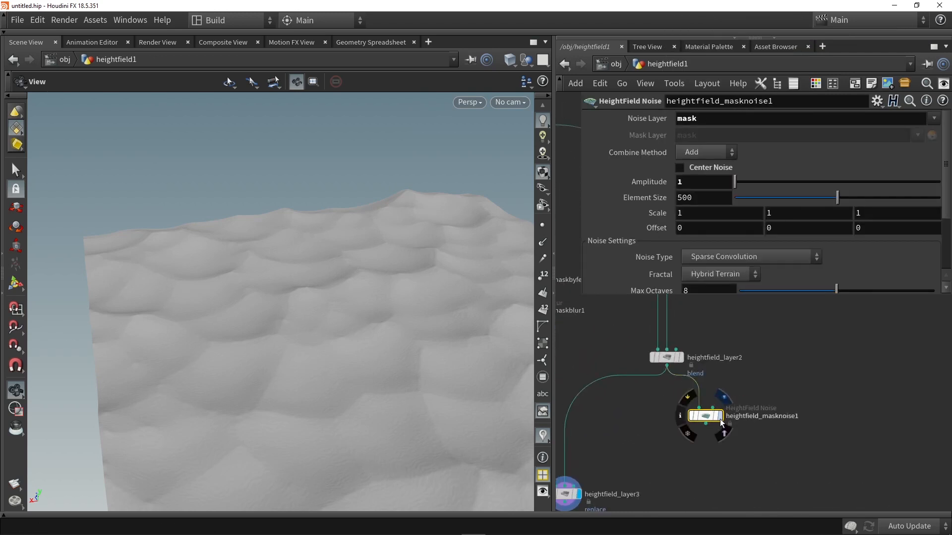
left_click(720, 416)
left_click_drag(347, 297, 382, 330)
left_click_drag(339, 141, 209, 270)
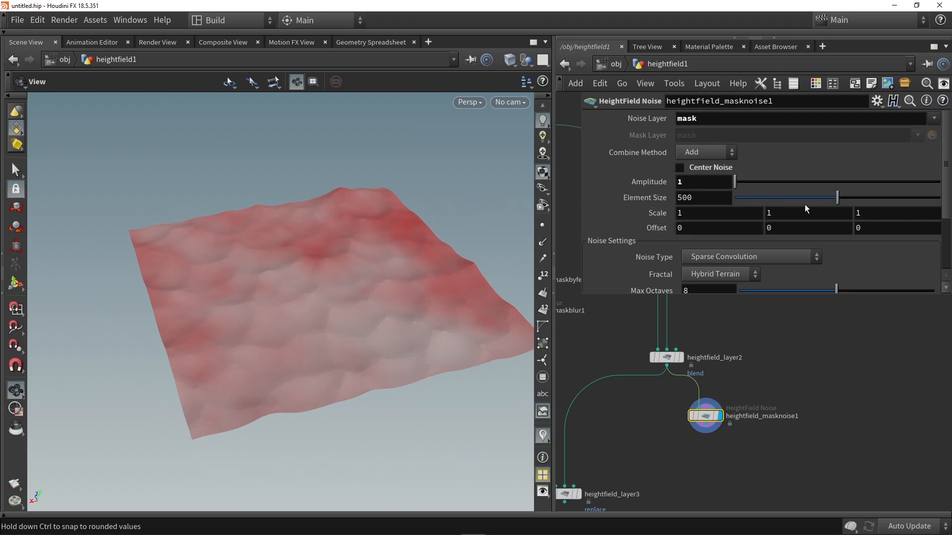
left_click_drag(817, 197, 799, 190)
left_click_drag(776, 190, 775, 189)
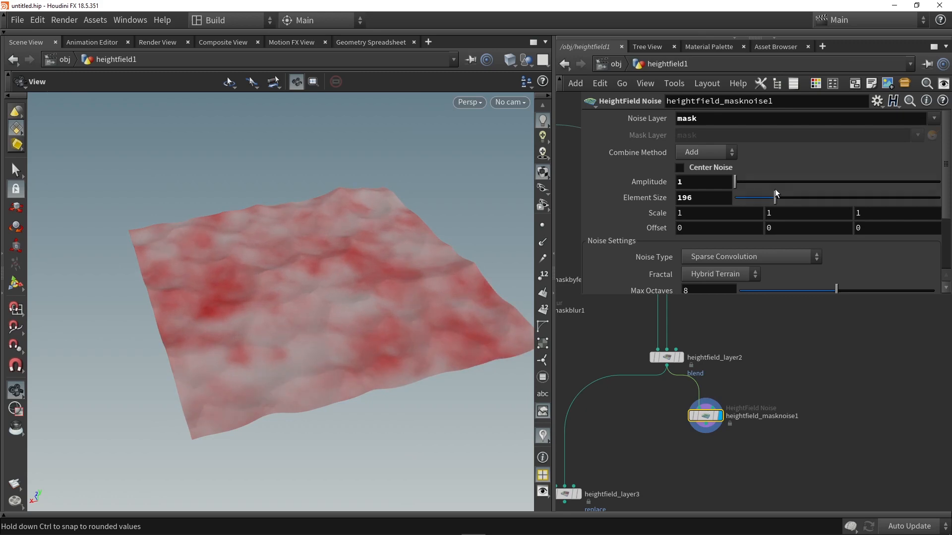
- Add a HeightField Remap node below heightfield_masknoise1, connect it to the mask noise output and display it
key("Tab")
type("rem")
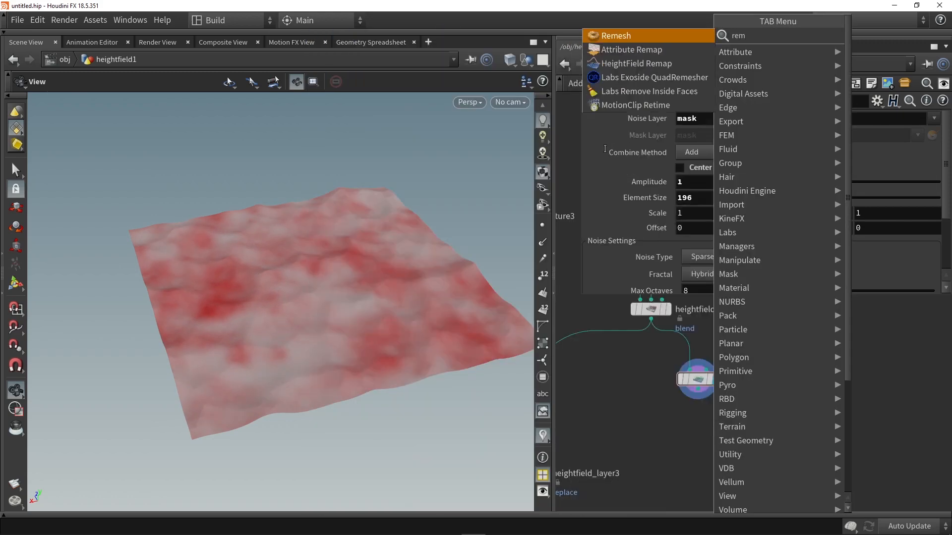
left_click(636, 64)
left_click(686, 425)
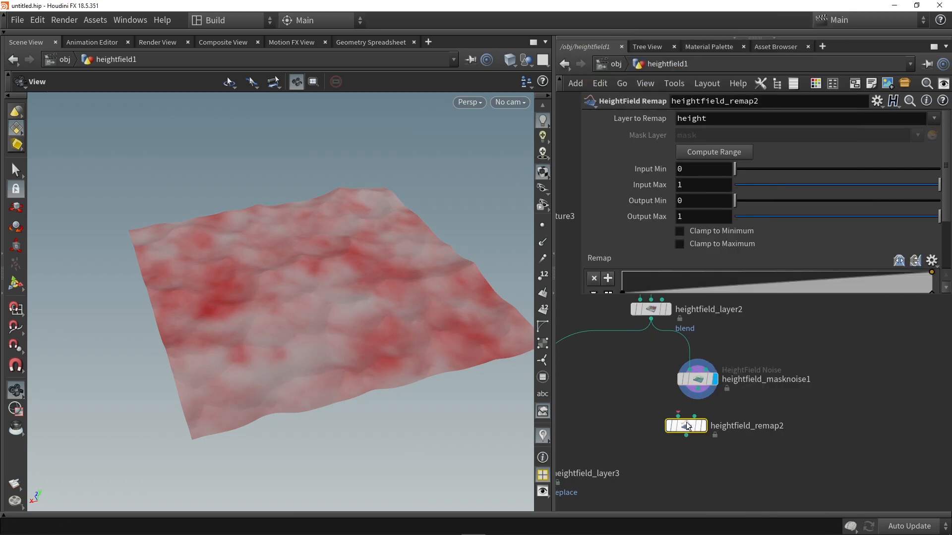
scroll(694, 397, "up", 2)
left_click_drag(698, 386, 699, 423)
left_click(724, 423)
- Set heightfield_remap2 to remap the mask layer and steepen its ramp, with the low point at about 0.389 and a full-value point just after it
left_click(936, 119)
left_click(926, 146)
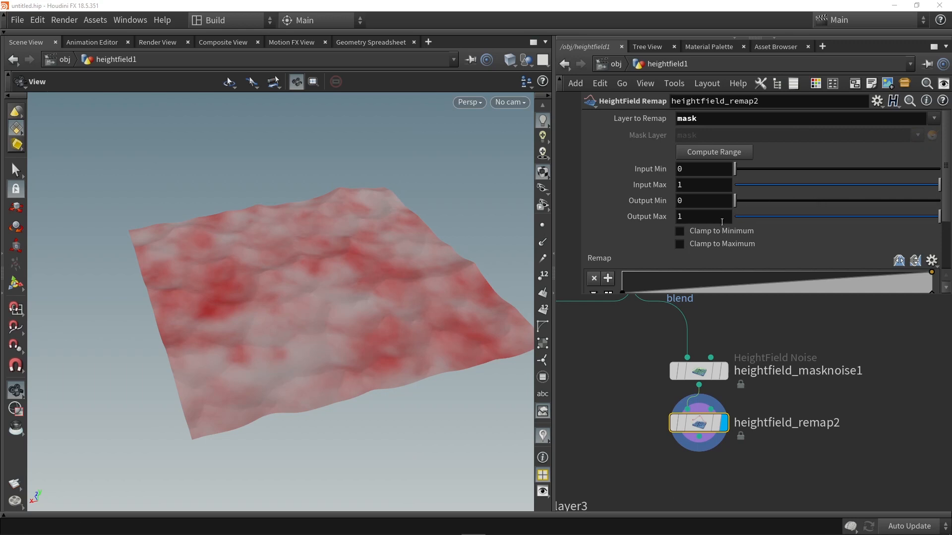
scroll(736, 204, "down", 2)
left_click(722, 242)
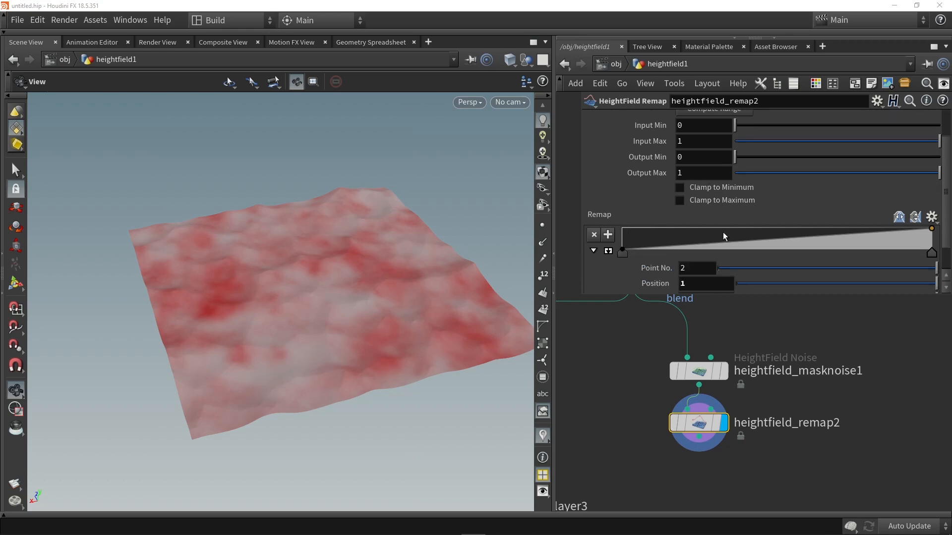
mouse_move(719, 240)
left_mouse_down()
mouse_move(677, 229)
mouse_move(807, 245)
mouse_move(766, 244)
left_mouse_up()
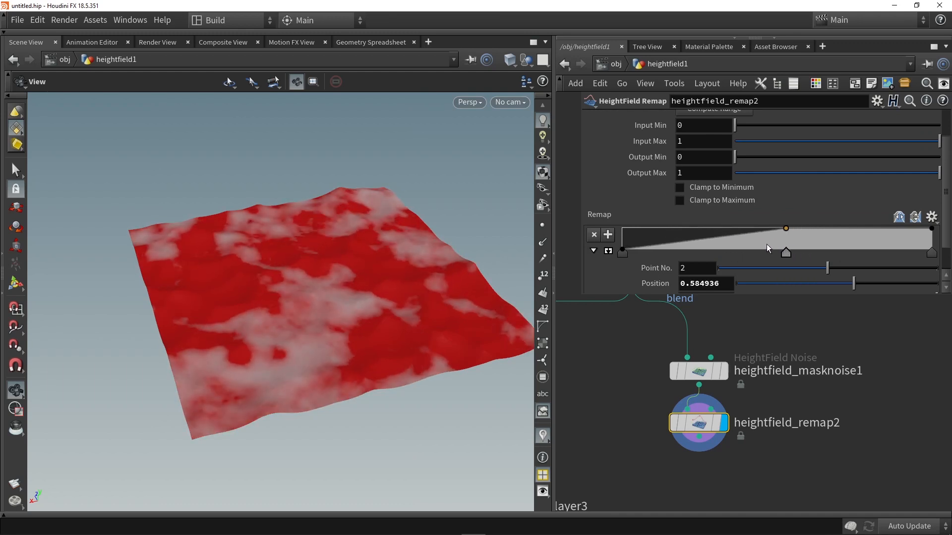
left_click_drag(624, 251, 743, 250)
left_click_drag(307, 285, 358, 272)
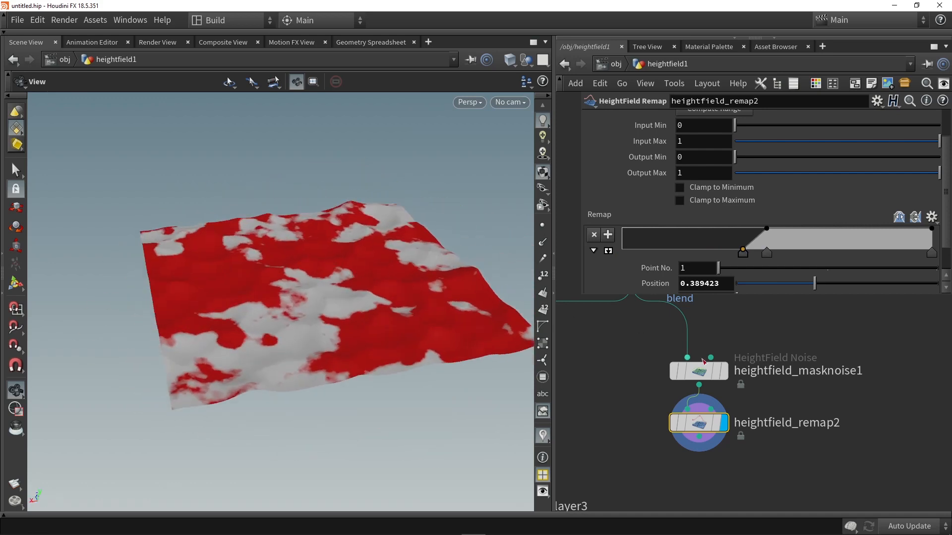
- Add a HeightField Mask Blur node below heightfield_remap2, connect it to the remap output and display the softened mask
scroll(644, 394, "down", 3)
key("Tab")
type("blu")
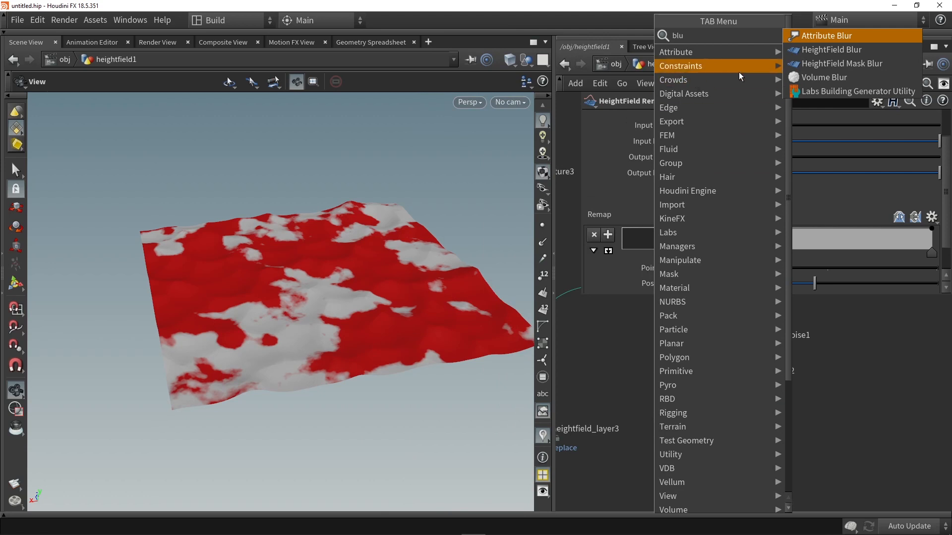
left_click(816, 64)
left_click(685, 442)
scroll(699, 382, "up", 3)
left_click_drag(696, 379, 691, 420)
left_click(702, 469)
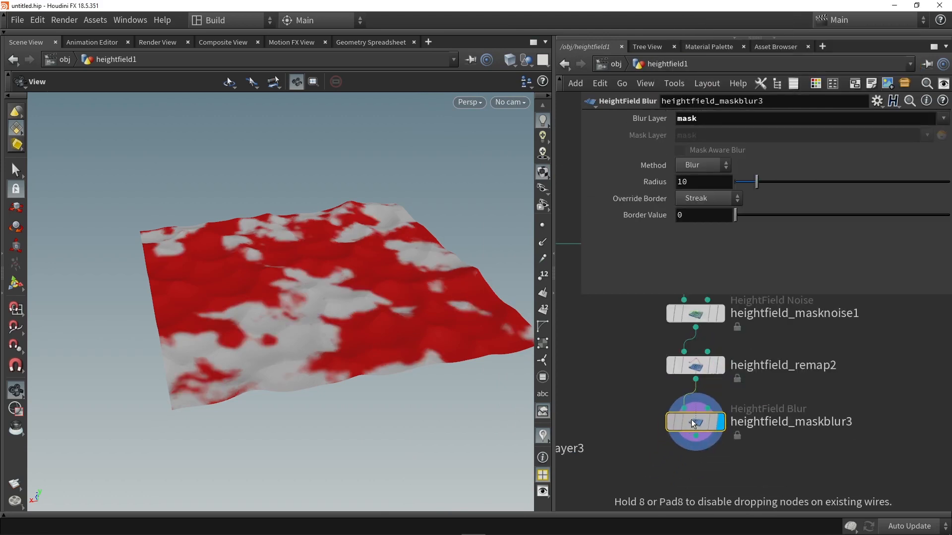
scroll(337, 302, "up", 3)
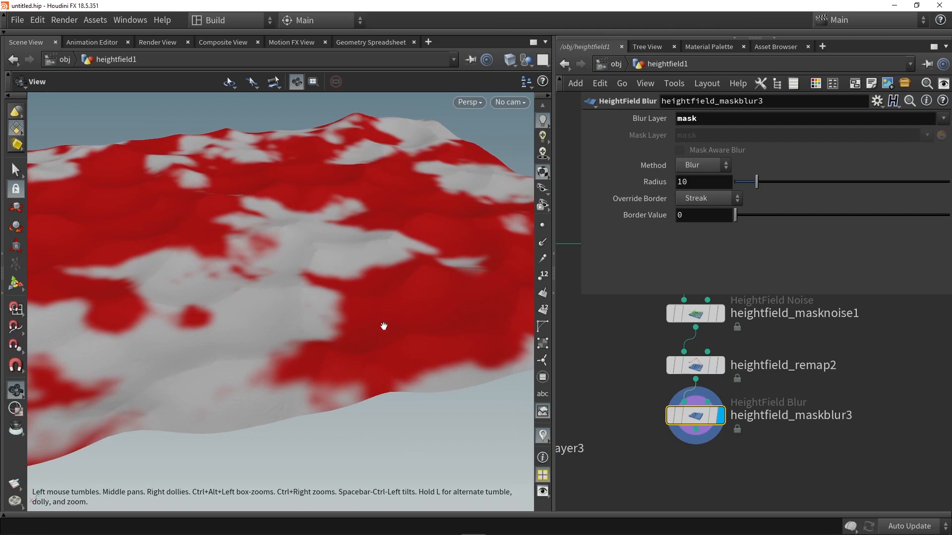
- Set the heightfield_maskblur3 radius to 28.1, then feed its output into the mask input of heightfield_layer3 and display that layer
left_click_drag(757, 182, 795, 169)
left_click_drag(303, 297, 412, 264)
scroll(412, 264, "down", 2)
middle_click_drag(620, 426, 665, 385)
scroll(665, 386, "down", 5)
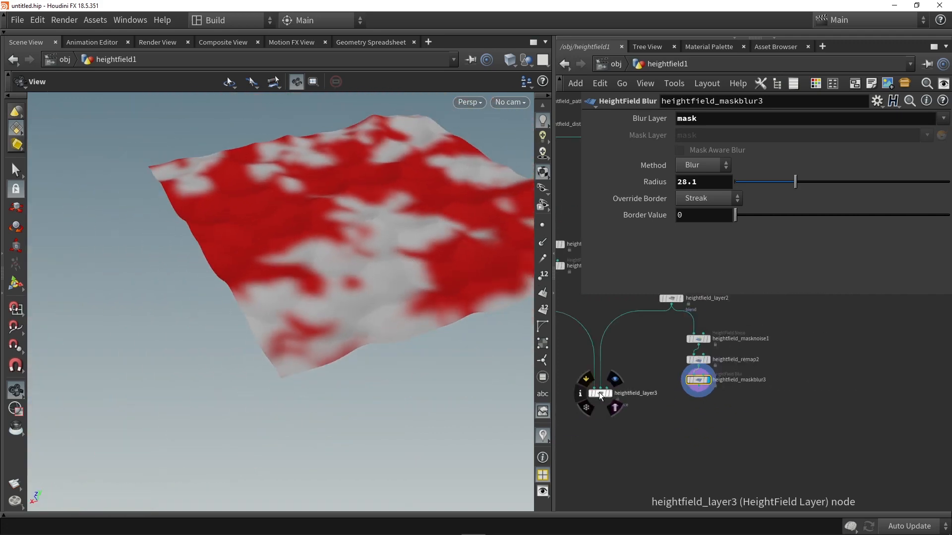
left_click_drag(599, 392, 598, 434)
scroll(598, 433, "up", 3)
scroll(603, 431, "up", 1)
left_click_drag(800, 350, 609, 429)
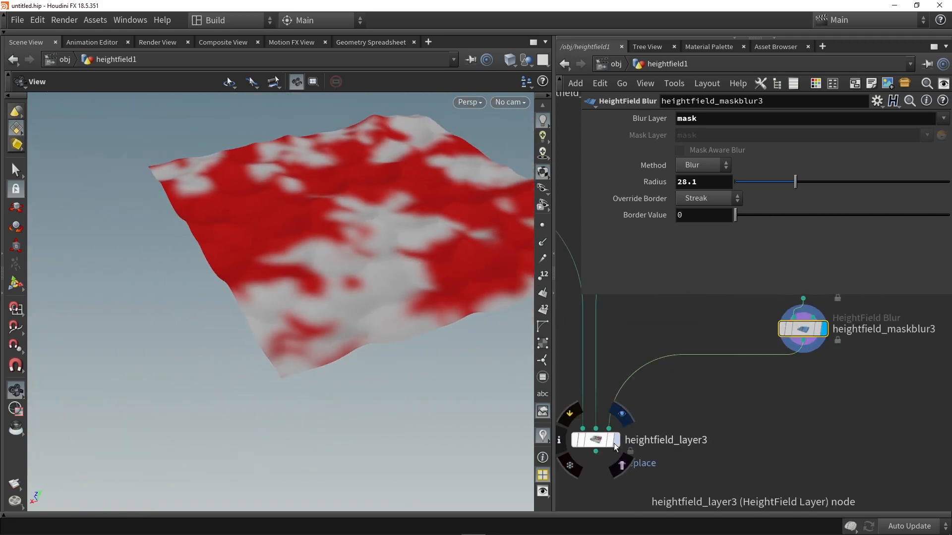
left_click(616, 440)
left_click(596, 439)
left_click_drag(357, 317, 303, 331)
- Compare the heightfield_layer1 and heightfield_layer2 terrains by displaying them alternately
middle_click_drag(667, 347, 766, 426)
scroll(686, 406, "down", 3)
scroll(616, 345, "up", 1)
left_click(619, 343)
left_click(606, 343)
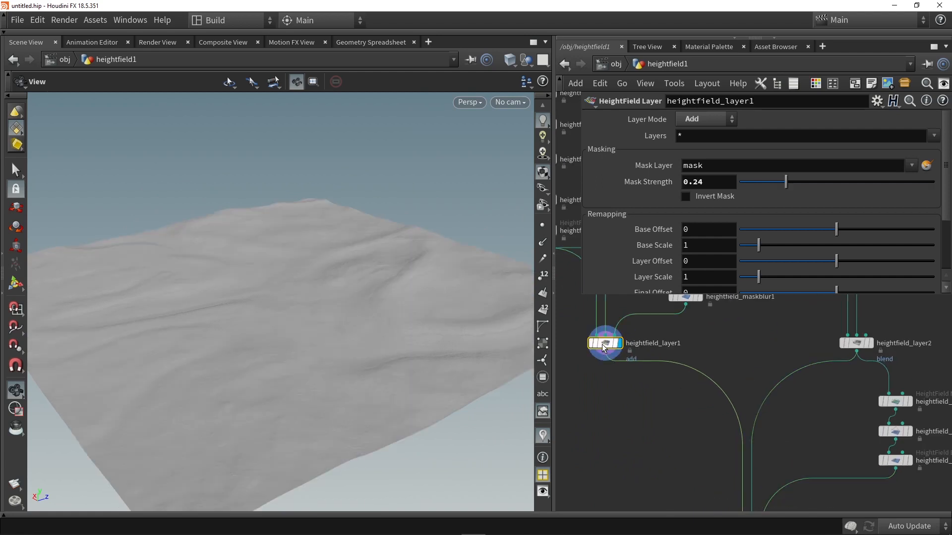
left_click(872, 343)
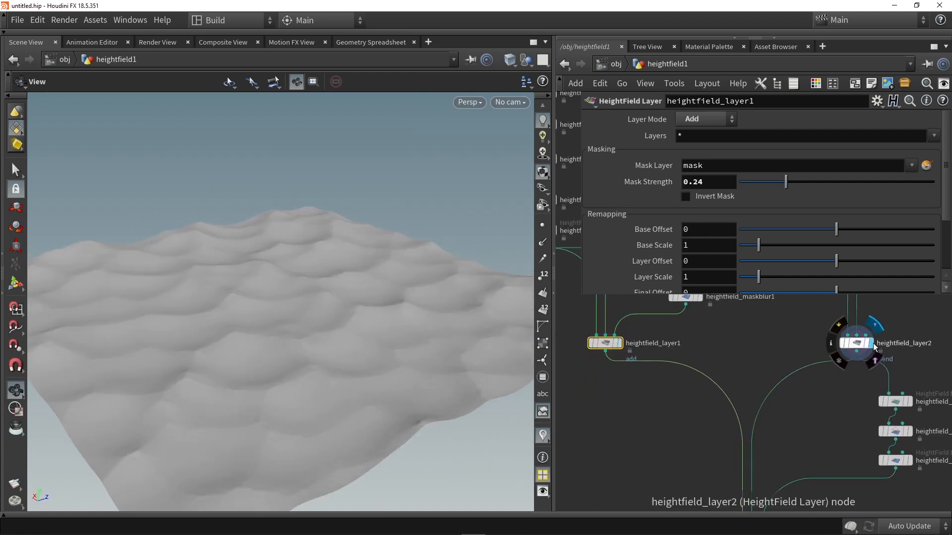
left_click(619, 343)
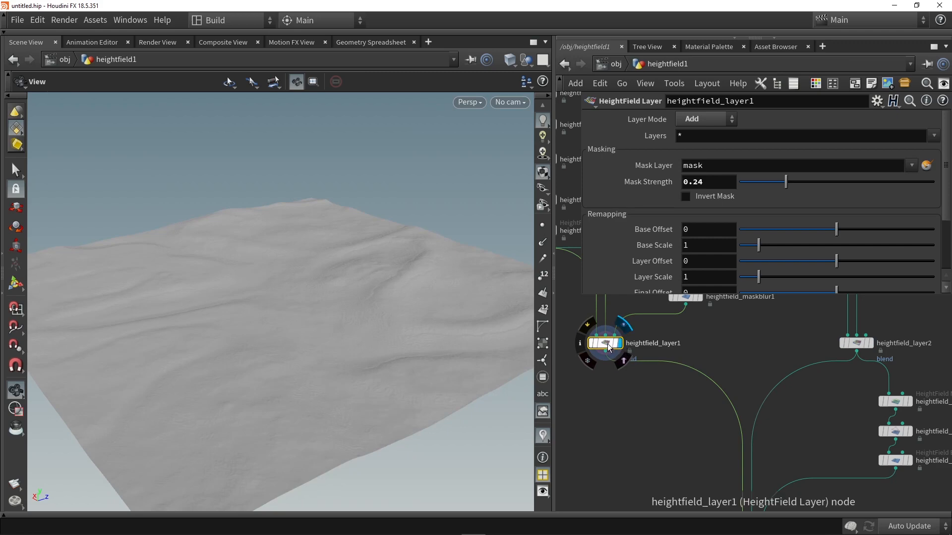
left_click(872, 343)
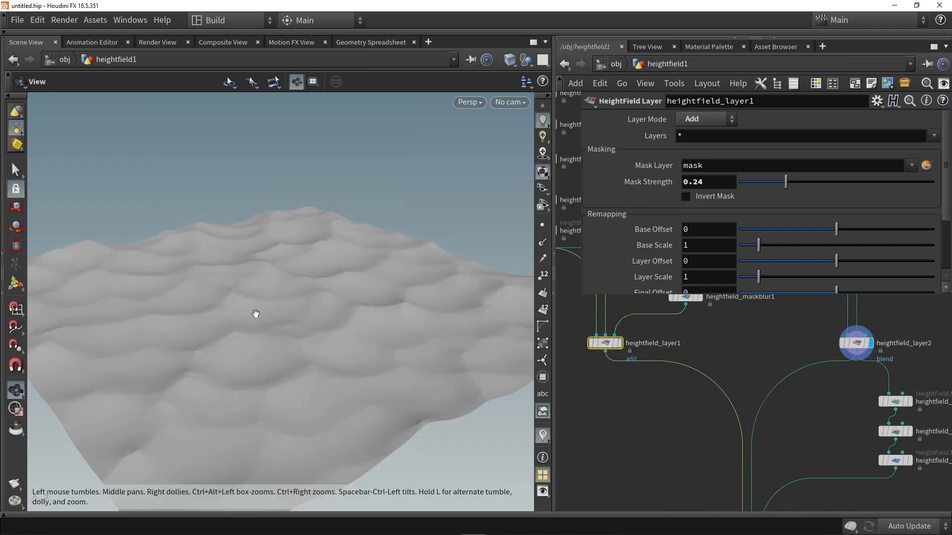
left_click(619, 343)
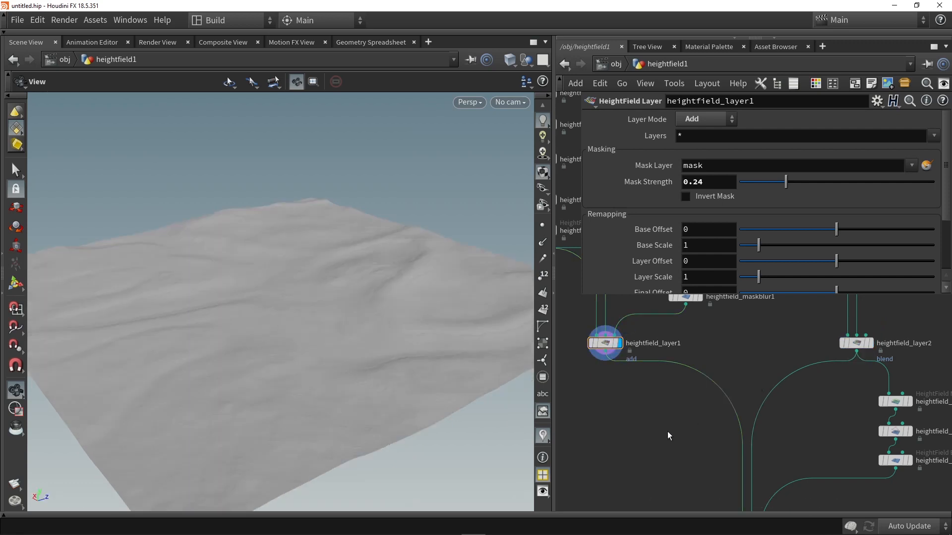
- Try different base and layer scale and offset values on heightfield_layer3, including a Base Scale of 2.27, and reset them to defaults
middle_click_drag(668, 432, 671, 380)
left_click(757, 486)
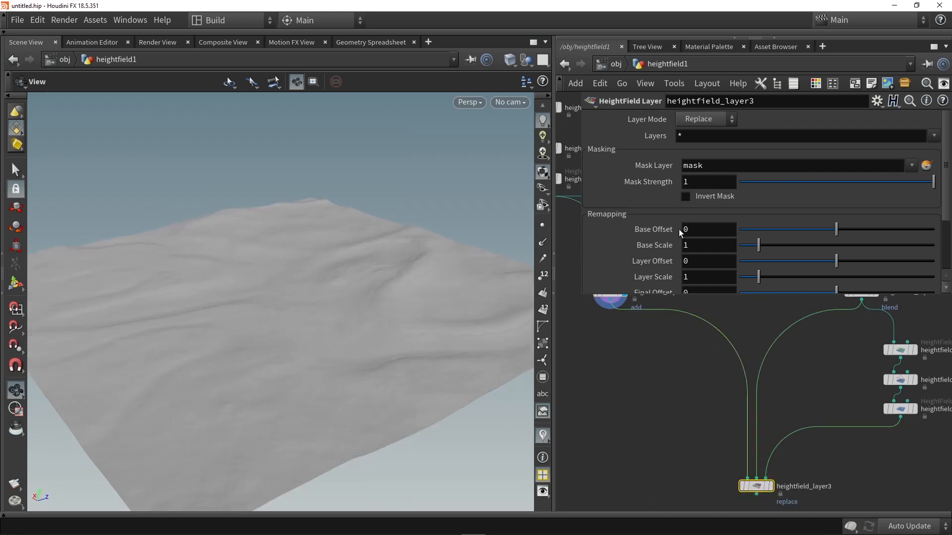
key("ctrl+z")
left_click_drag(759, 210, 769, 242)
left_click_drag(836, 226, 827, 226)
left_click_drag(758, 274, 770, 273)
middle_click(705, 273, "ctrl")
middle_click(705, 242, "ctrl")
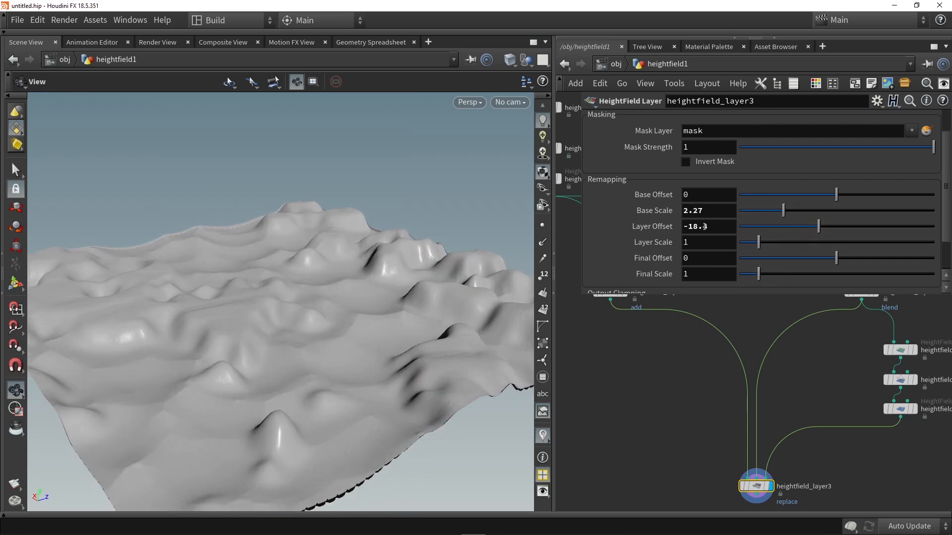
middle_click(703, 226, "ctrl")
middle_click(700, 209, "ctrl")
- Add a HeightField Remap node below heightfield_layer1, connect it to that layer's output and display it
left_click(676, 369)
middle_click_drag(661, 352, 668, 389)
key("Tab")
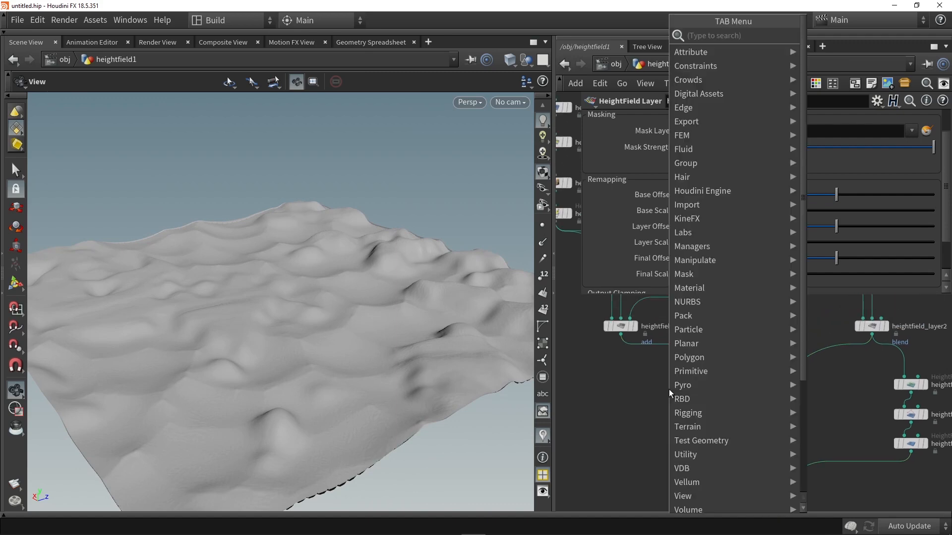
type("rema")
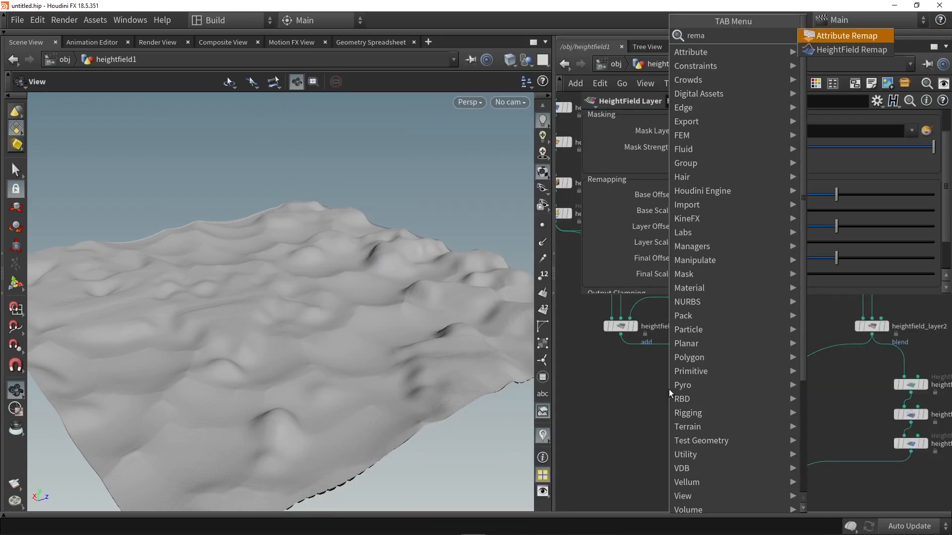
left_click(826, 51)
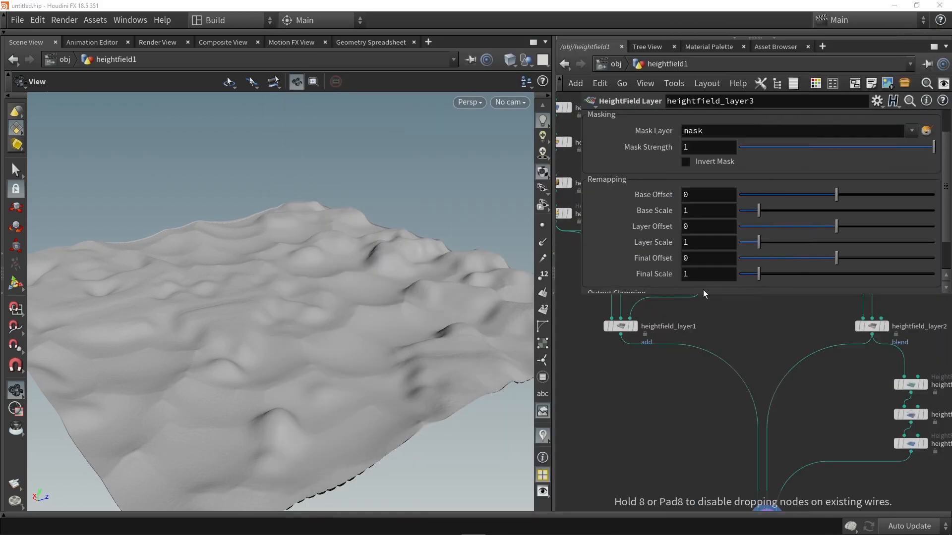
left_click(626, 382)
left_click_drag(619, 337, 627, 404)
scroll(674, 212, "up", 3)
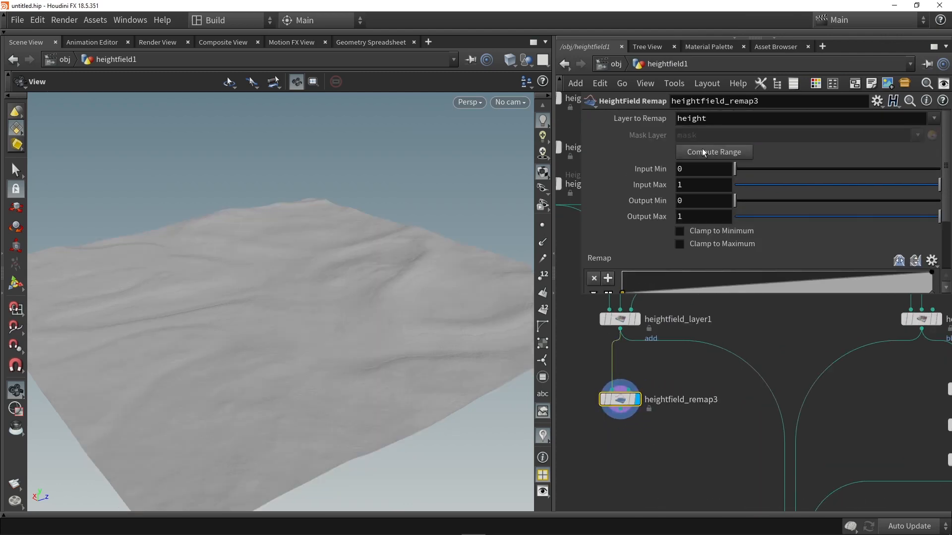
- Compute the height range on heightfield_remap3 and enable clamping to both minimum and maximum
left_click(694, 151)
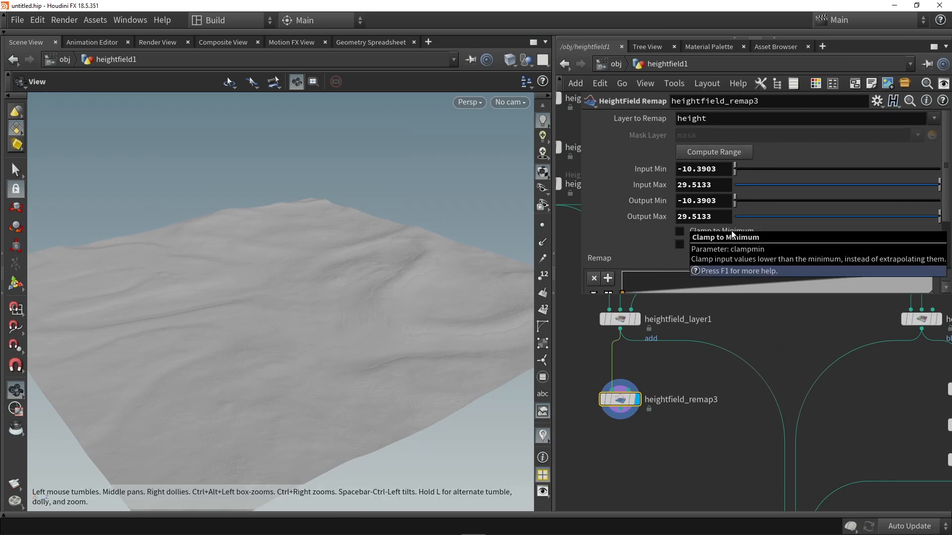
left_click(704, 232)
left_click(703, 246)
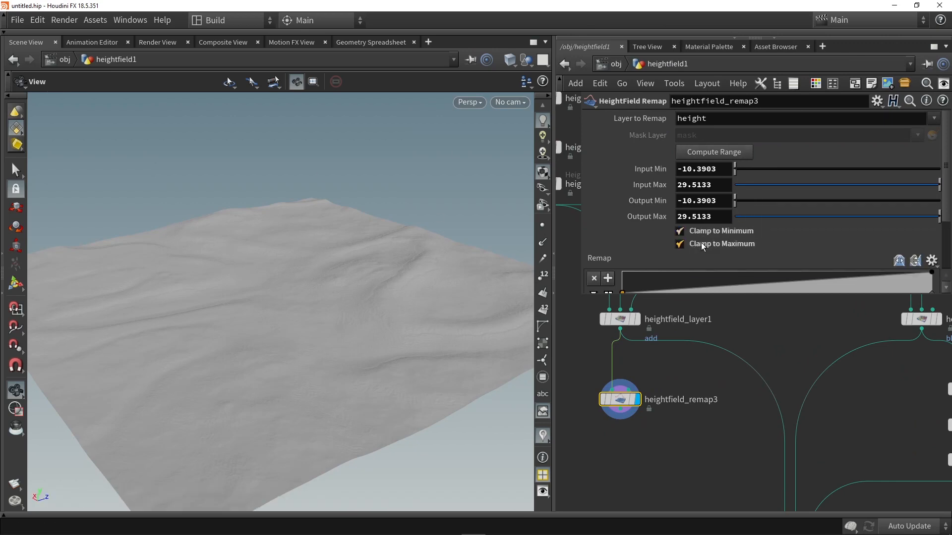
- Set the output range of heightfield_remap3 to a minimum of 0 and a maximum of 50
left_click(717, 201)
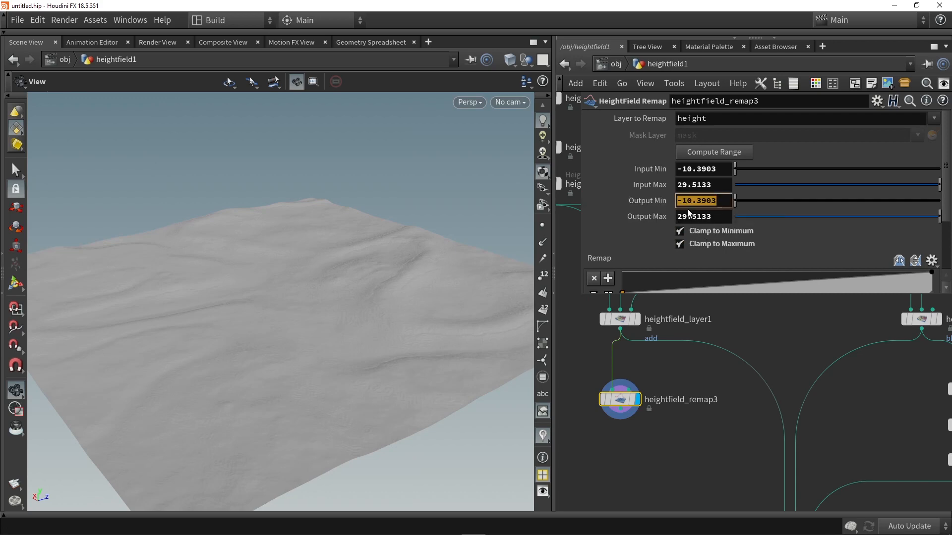
type("0")
left_click(710, 219)
type("50")
key("Return")
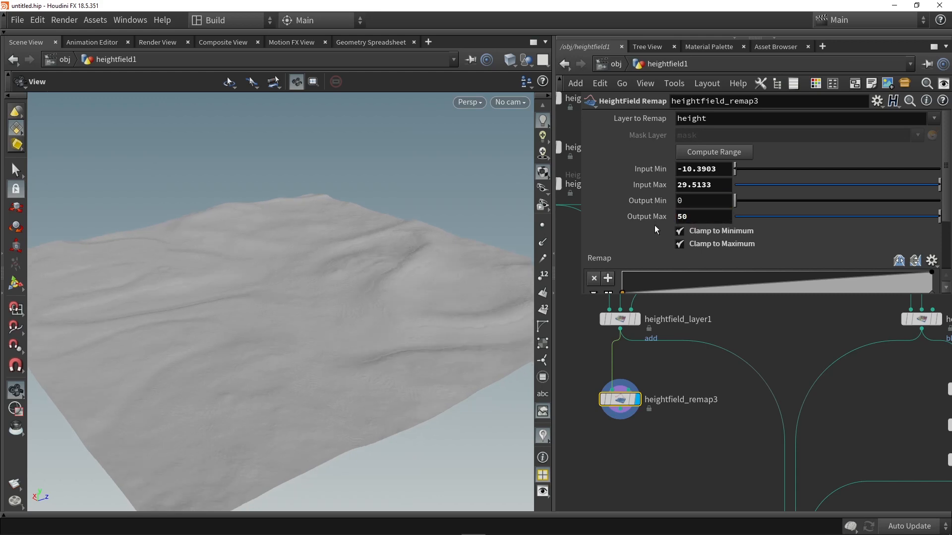
left_click_drag(461, 287, 435, 296)
- Duplicate heightfield_remap3 and connect the copy's input to the output of heightfield_layer2
key("ctrl+c")
key("ctrl+v")
left_click(745, 435)
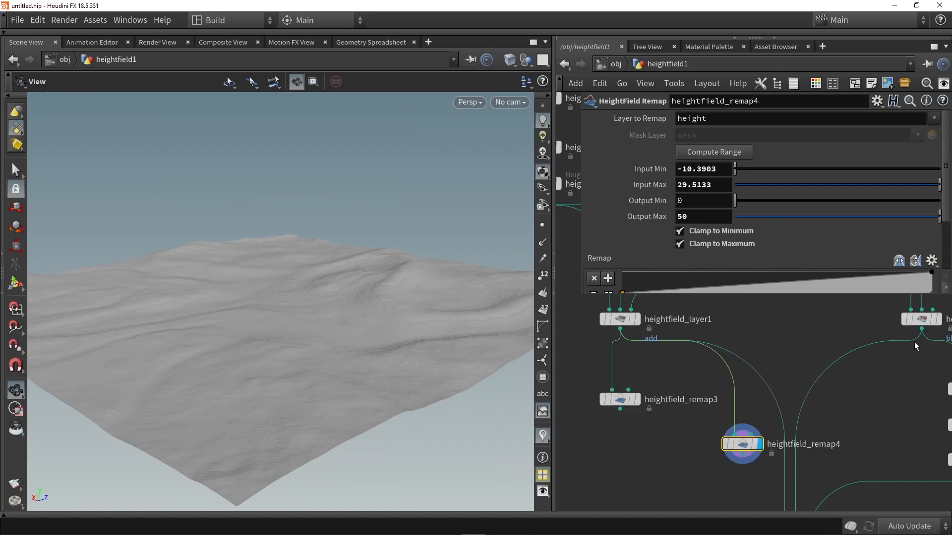
left_click_drag(920, 334, 735, 426)
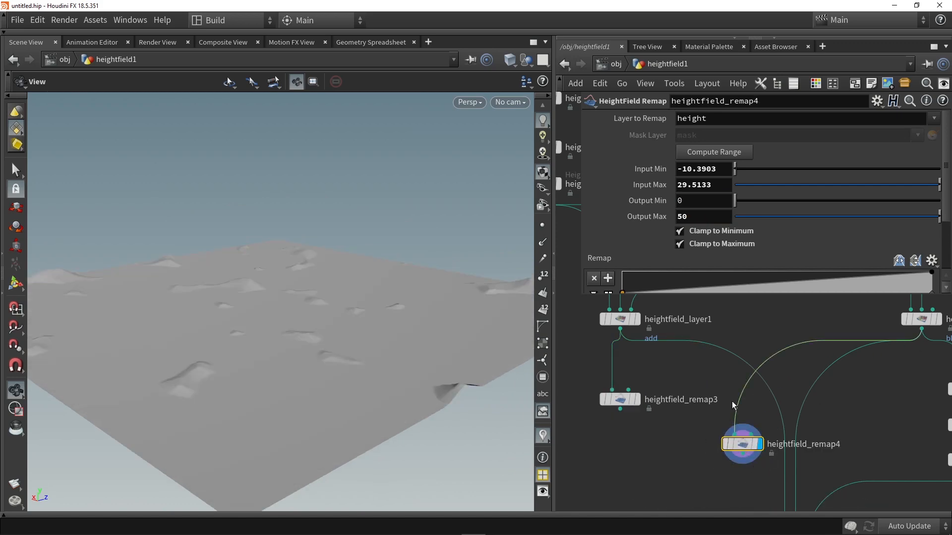
- Recompute the height range on heightfield_remap4 and set its output minimum to 0 and output maximum to 50
left_click(715, 152)
double_click(713, 200)
type("0")
key("Tab")
type("50")
key("Return")
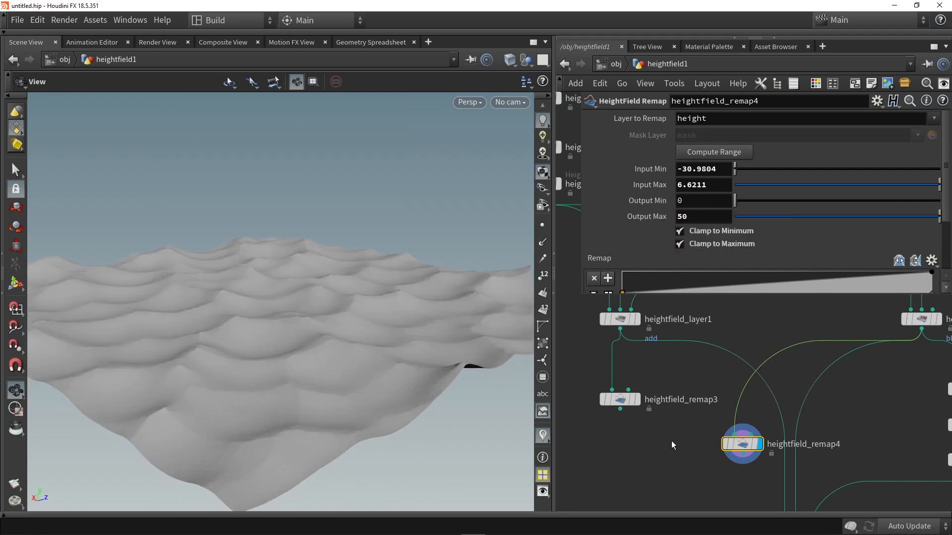
- Compare the heights of heightfield_remap3 and heightfield_remap4 in the perspective and front views
scroll(671, 439, "down", 3)
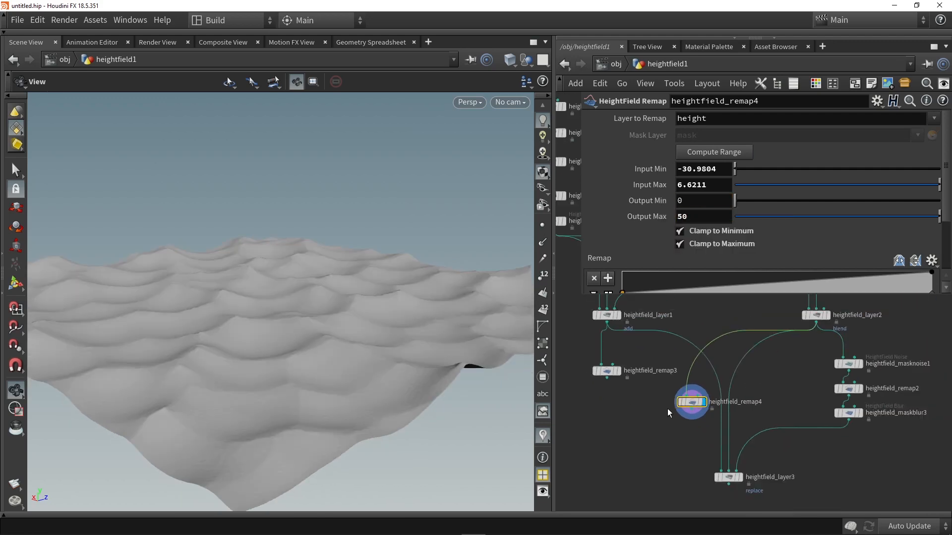
left_click(620, 371)
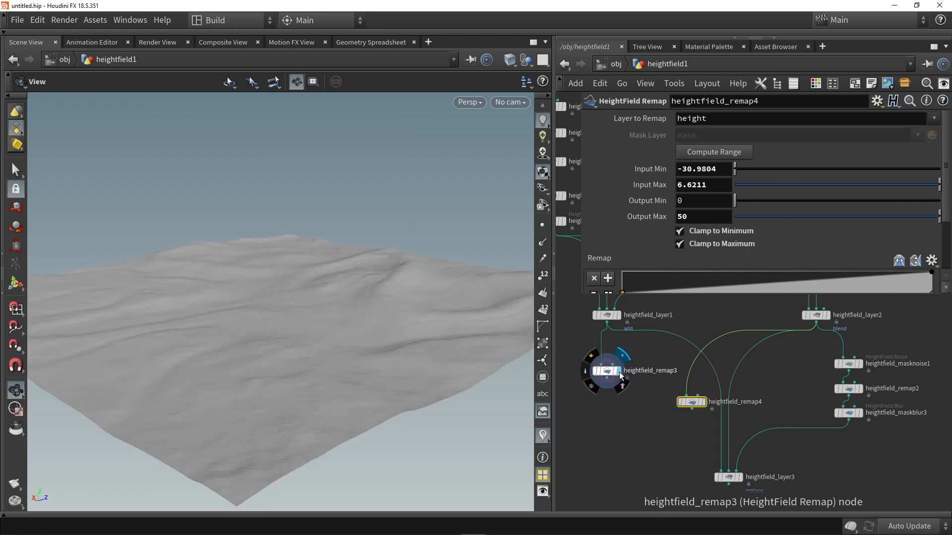
left_click(702, 402)
key("space+3")
left_click(619, 371)
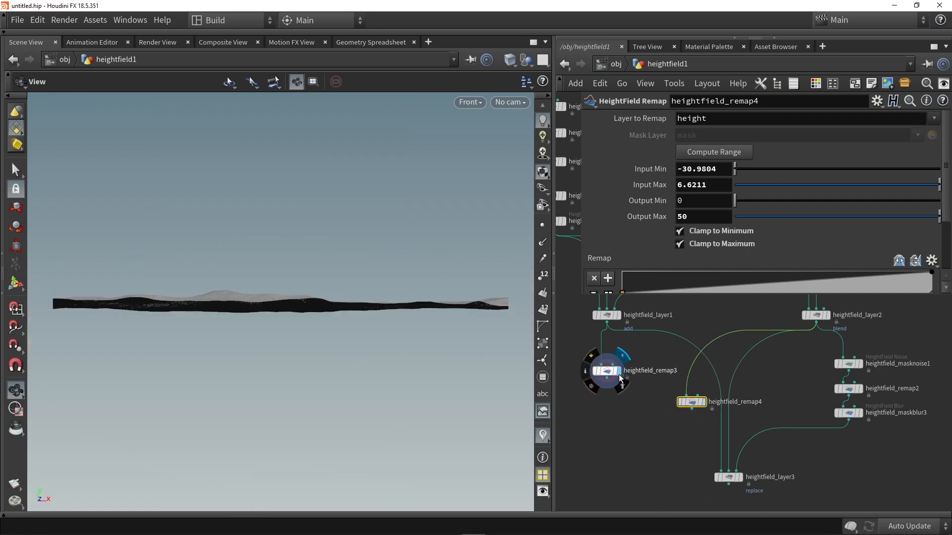
left_click(701, 402)
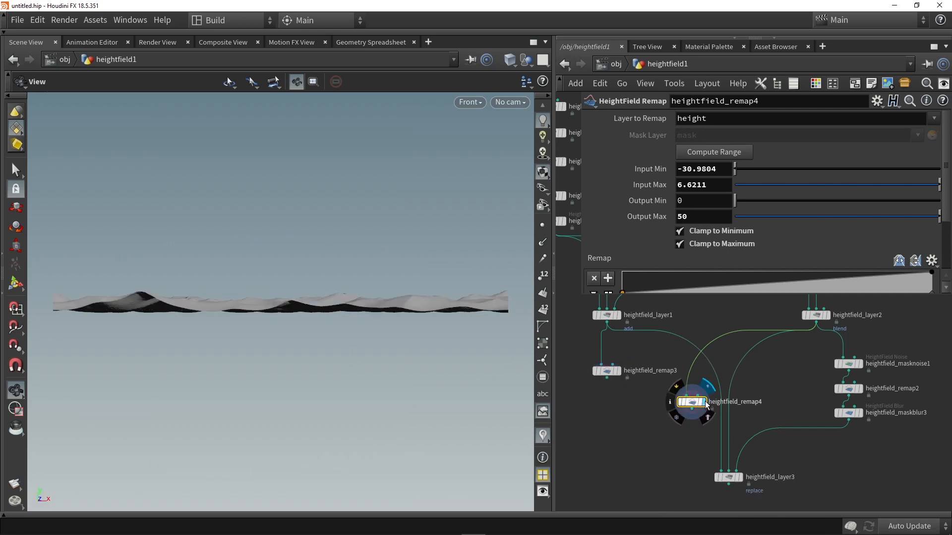
- Compare the unremapped heights of heightfield_layer1 and heightfield_layer2 in the front view, then return to the perspective view
left_click(622, 320)
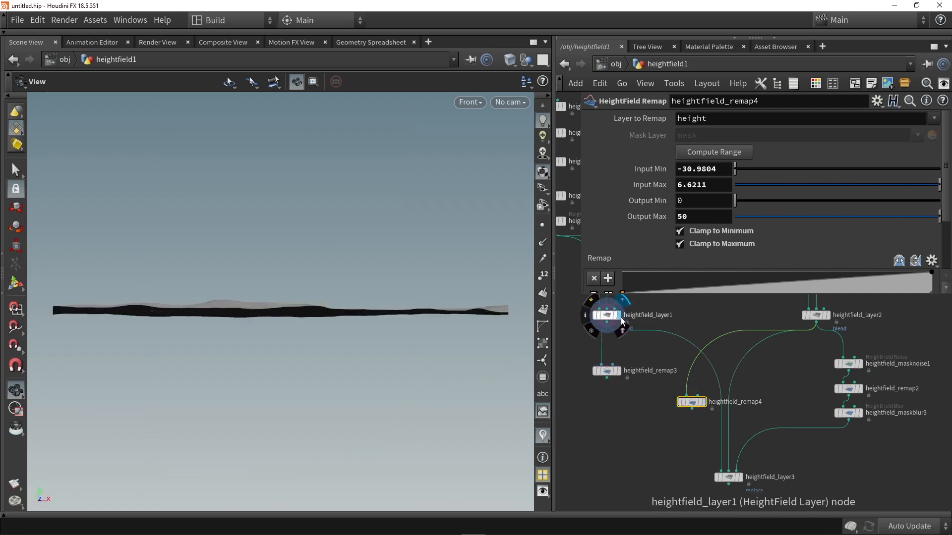
left_click(828, 317)
left_click(617, 316)
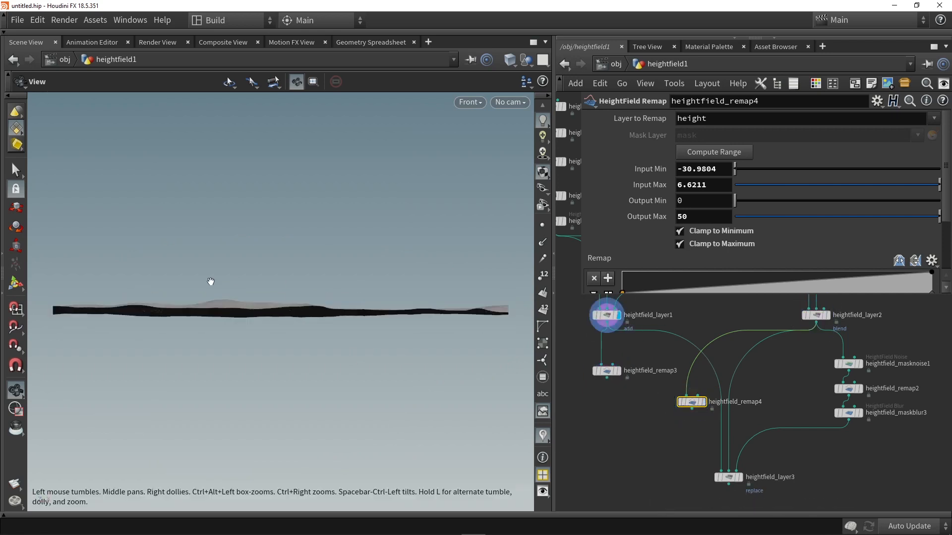
left_click(828, 317)
left_click(813, 317)
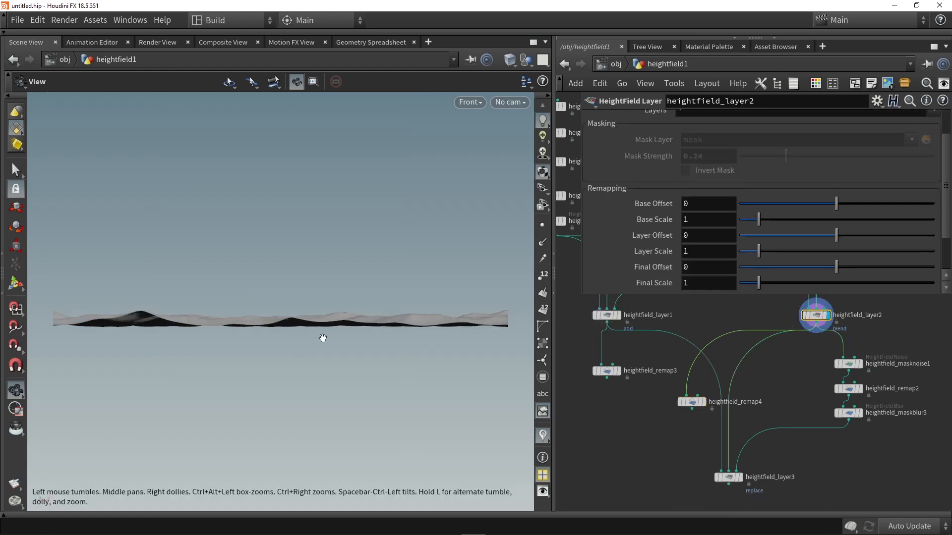
left_click(617, 316)
key("space+1")
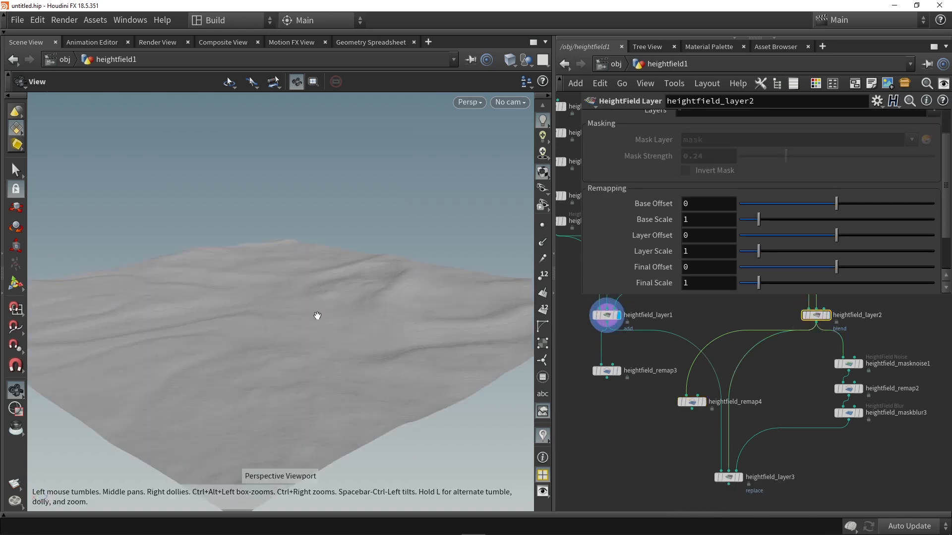
- Route heightfield_remap3 and heightfield_remap4 into the first and second inputs of heightfield_layer3 and display the combined terrain
left_click(692, 409)
left_click(728, 472)
left_click(607, 378)
left_click(698, 398)
left_click_drag(695, 400, 763, 372)
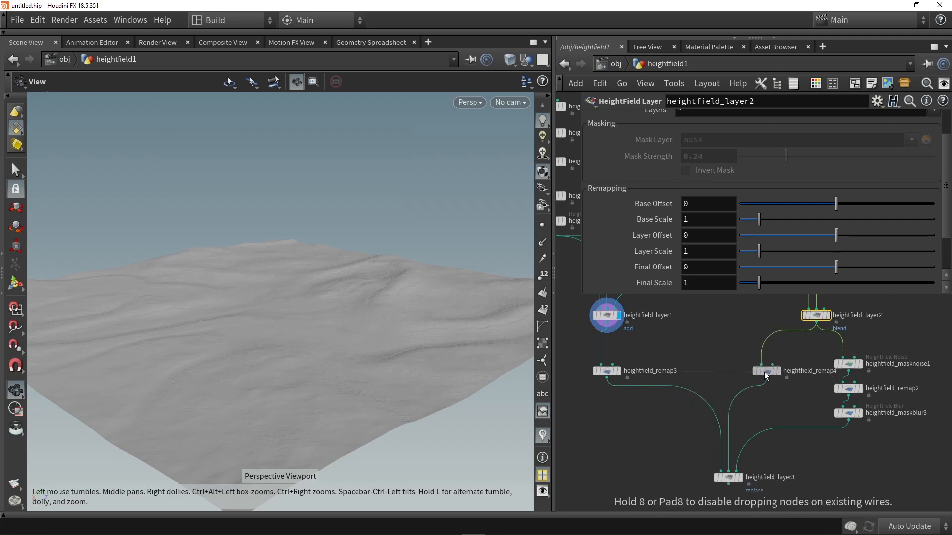
left_click(741, 477)
left_click(732, 477)
left_click_drag(278, 347, 324, 320)
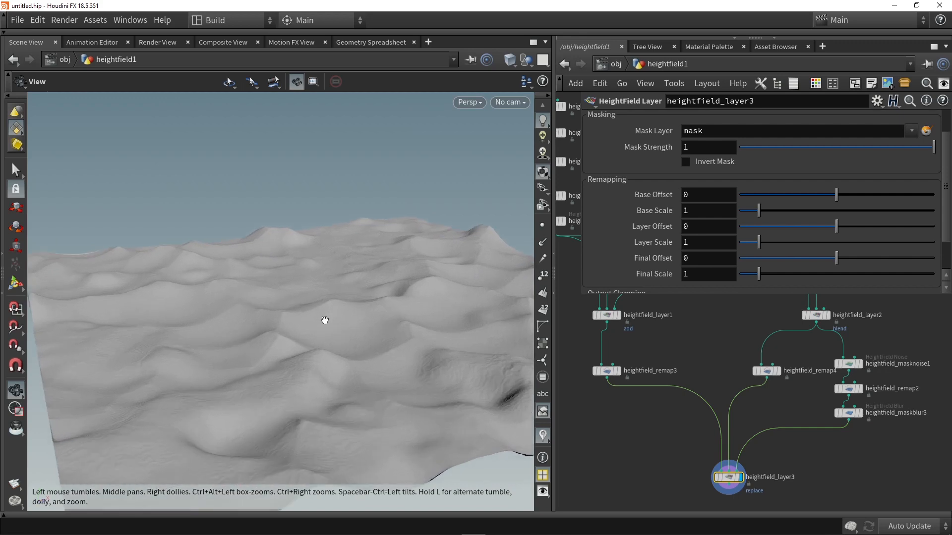
- Set the blur radius of heightfield_maskblur3 to 100
left_click(848, 412)
left_click_drag(809, 182, 949, 190)
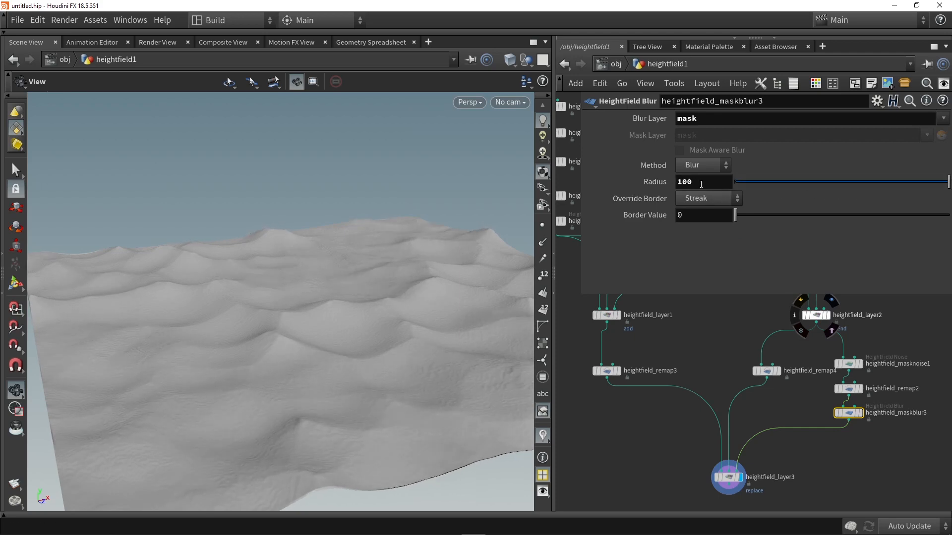
mouse_move(337, 292)
left_mouse_down()
mouse_move(402, 285)
mouse_move(322, 293)
left_mouse_up()
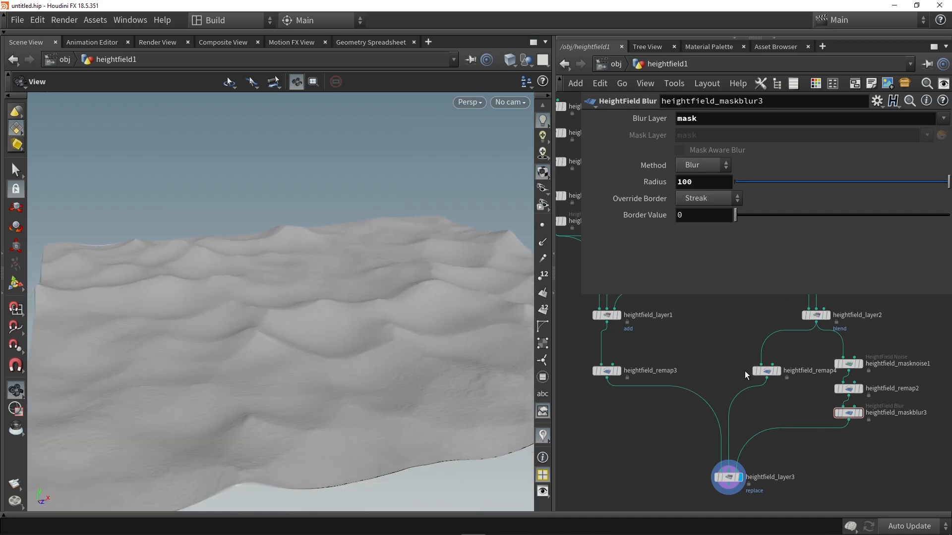
- Set the Element Size of heightfield_masknoise1 to 705
left_click(849, 364)
left_click_drag(379, 265, 283, 261)
left_click_drag(774, 202, 879, 189)
- Examine the combined terrain from several angles, checking the transitions between the rippled areas and the dunes
left_click_drag(295, 259, 316, 270)
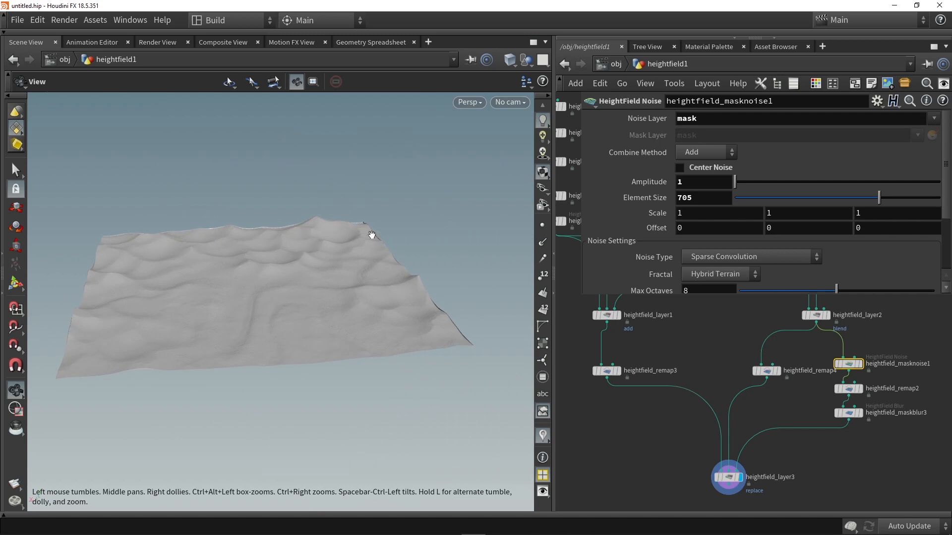
left_click_drag(137, 287, 234, 274)
right_click_drag(233, 274, 287, 298)
left_click_drag(287, 297, 347, 319)
right_click_drag(346, 319, 223, 319)
left_click_drag(223, 320, 220, 365)
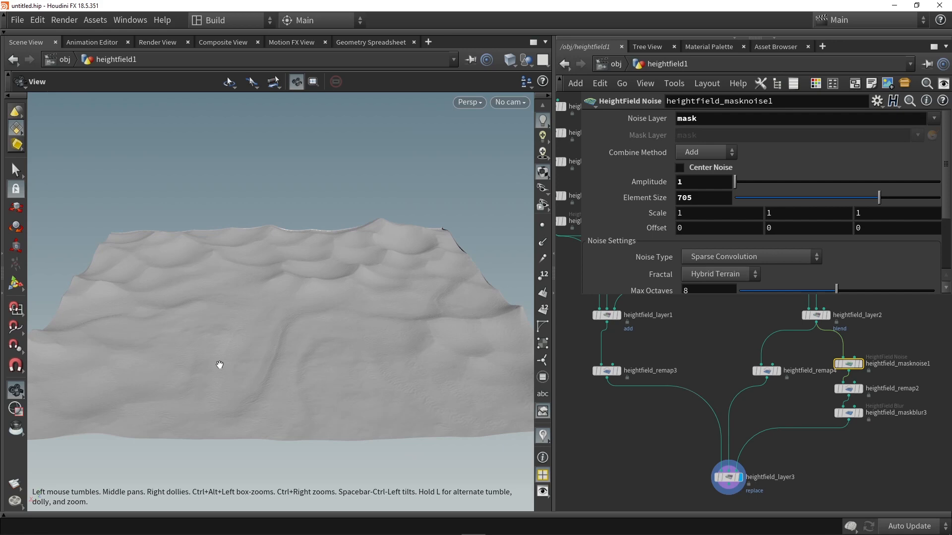
left_click_drag(303, 331, 202, 330)
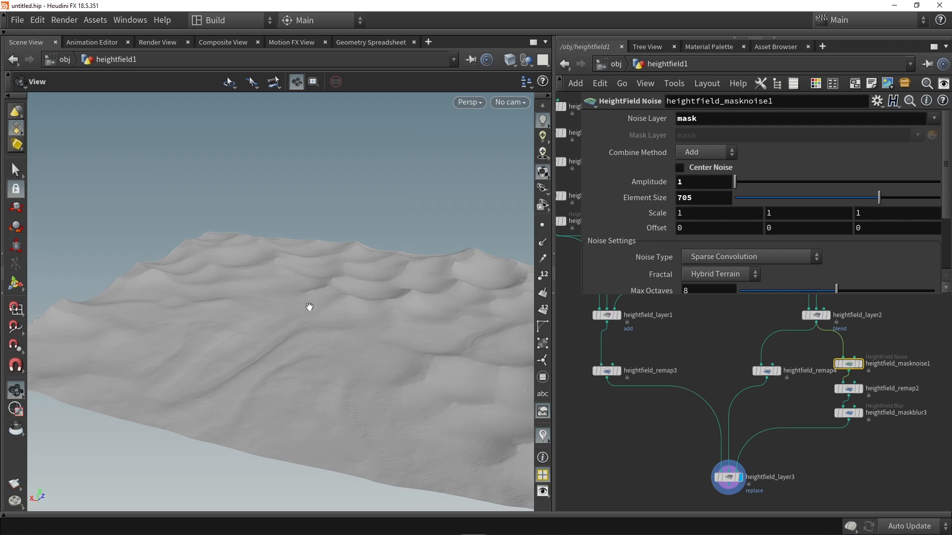
left_click_drag(341, 308, 264, 277)
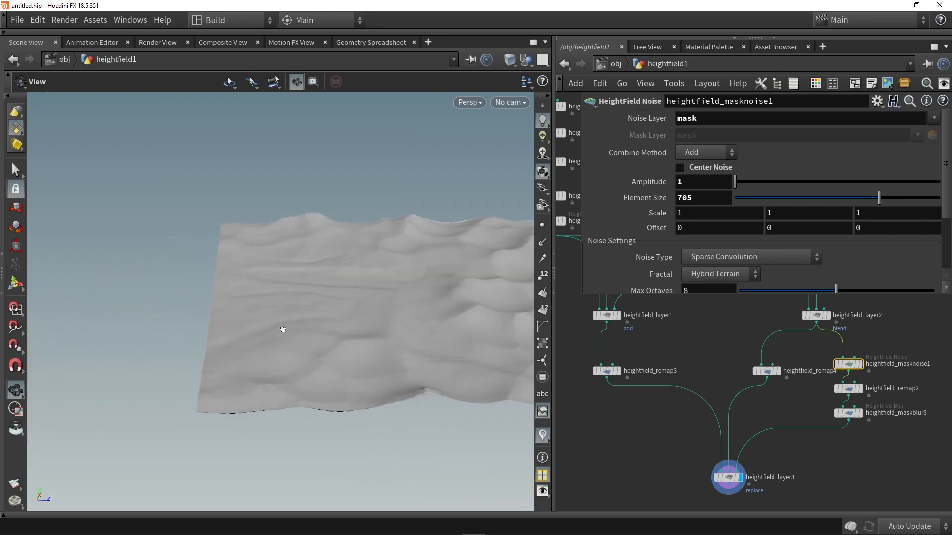